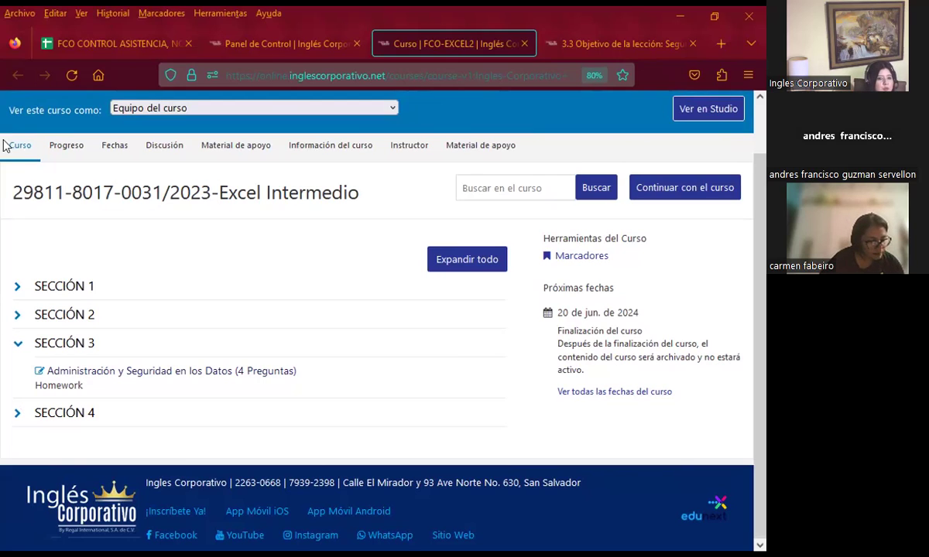
# Step: Open lesson 3.3 'Seguridad en los Libros de Excel Parte 1' in Firefox and scroll down
pyautogui.click(607, 45)
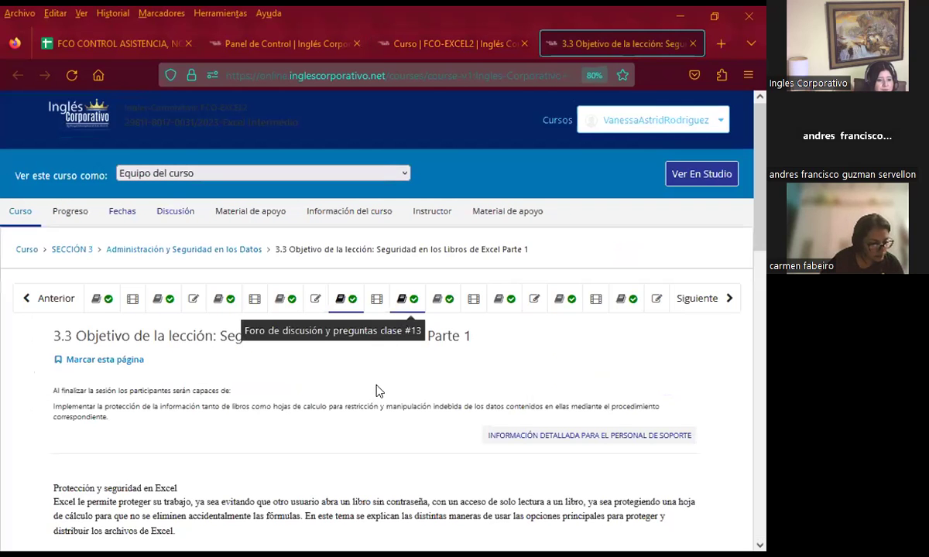
pyautogui.scroll(-3, 375, 387)
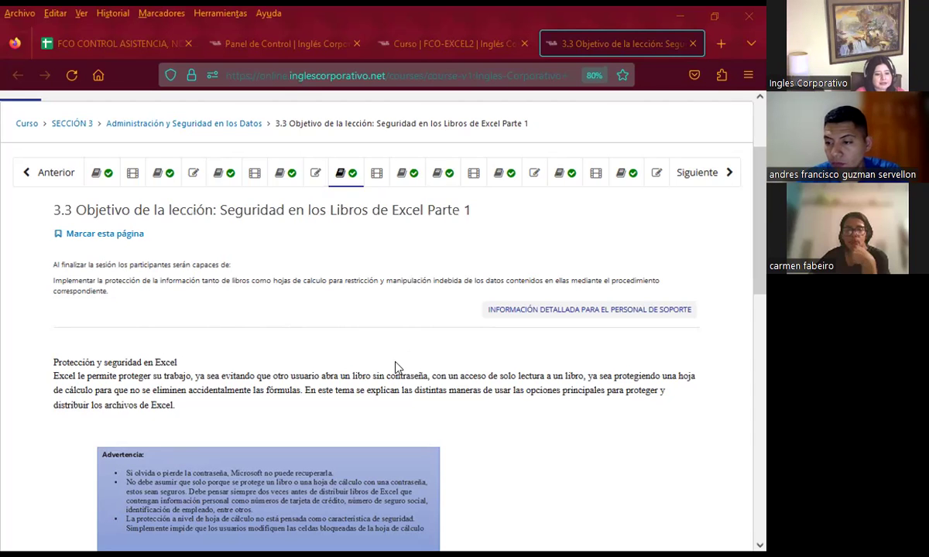
# Step: Scroll through the lesson to its footer, then switch to the PowerPoint class presentation
pyautogui.scroll(-3, 426, 360)
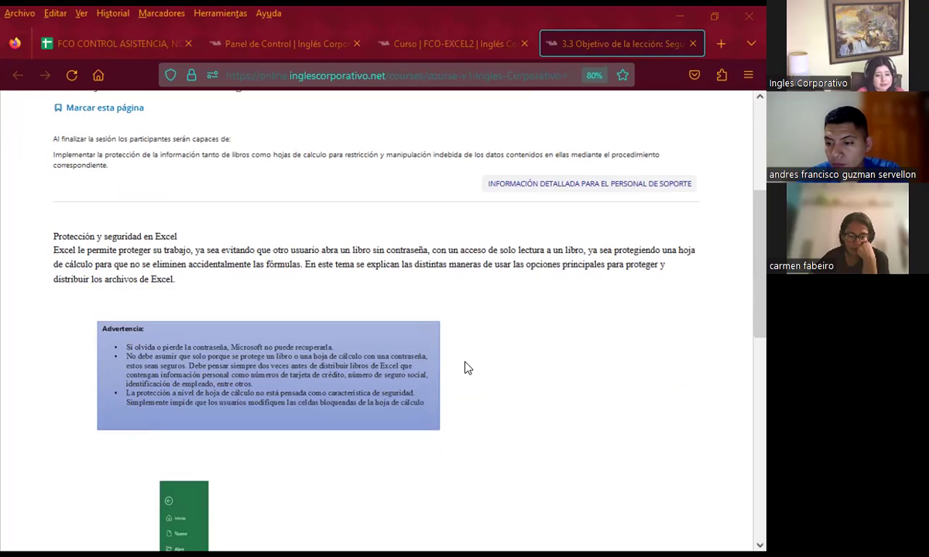
pyautogui.scroll(-2, 454, 331)
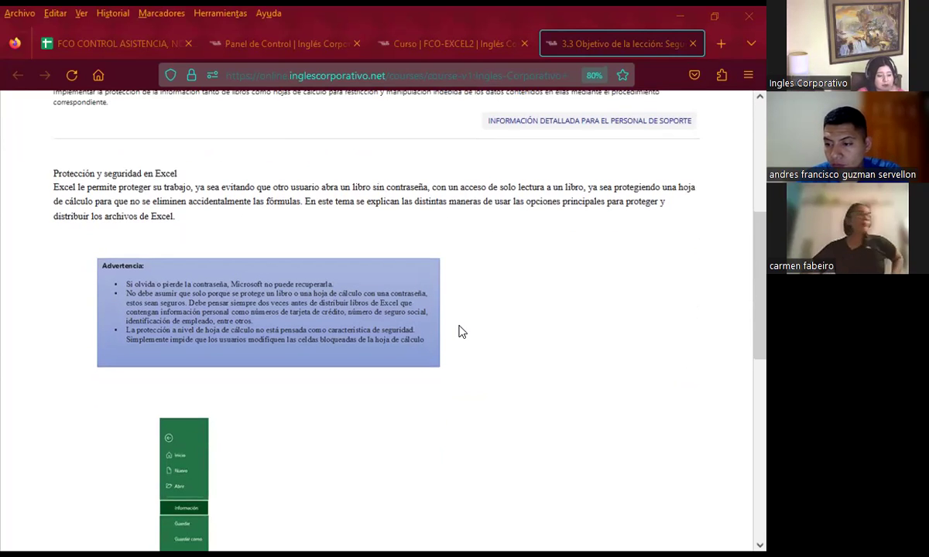
pyautogui.scroll(-5, 459, 332)
pyautogui.scroll(-4, 441, 341)
pyautogui.scroll(-3, 438, 342)
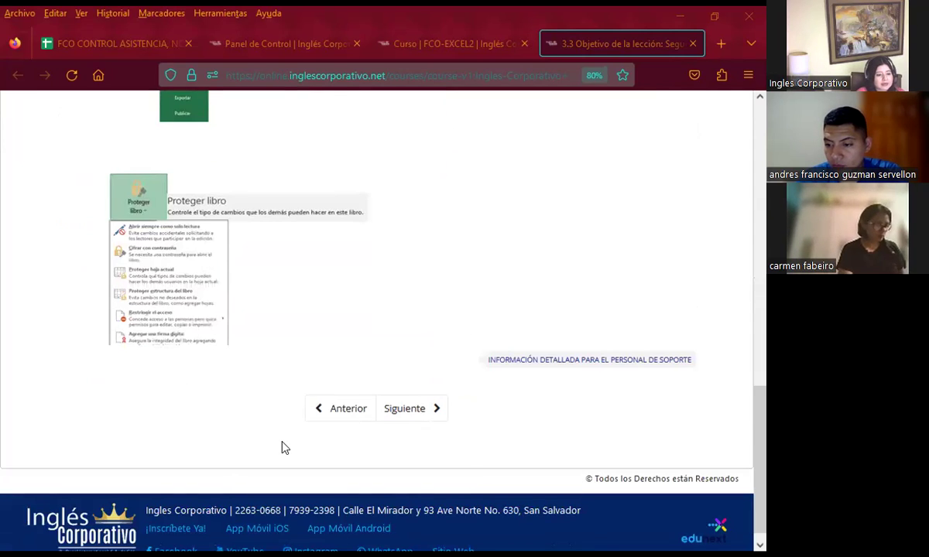
pyautogui.hotkey('alt', 'Tab')
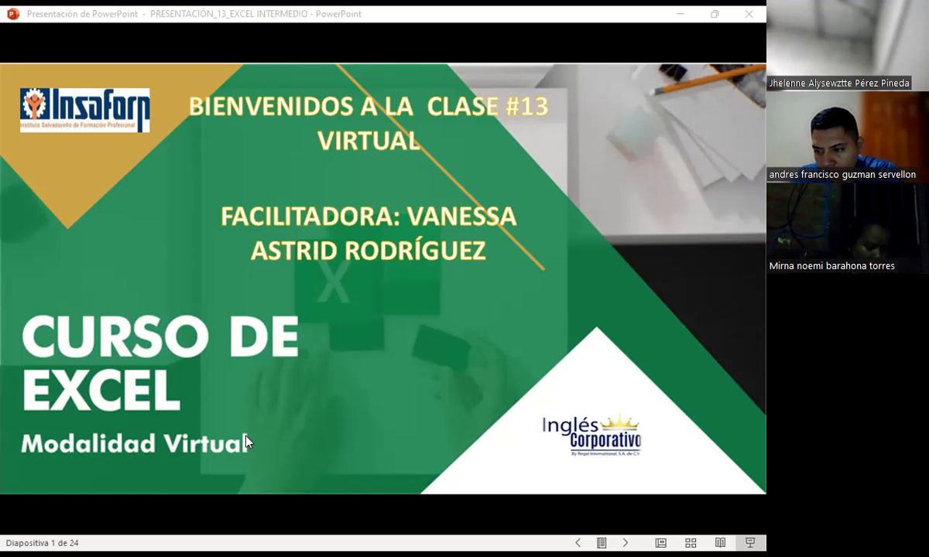
# Step: Advance the slideshow past the SESIÓN: 13 slide to the AGENDA slide (3 of 24)
pyautogui.click(455, 329)
pyautogui.click(455, 329)
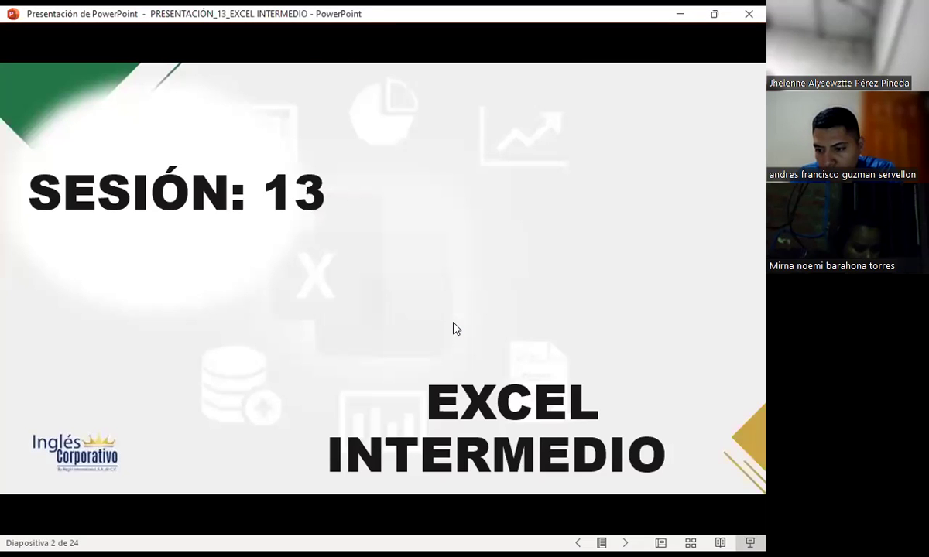
pyautogui.click(455, 329)
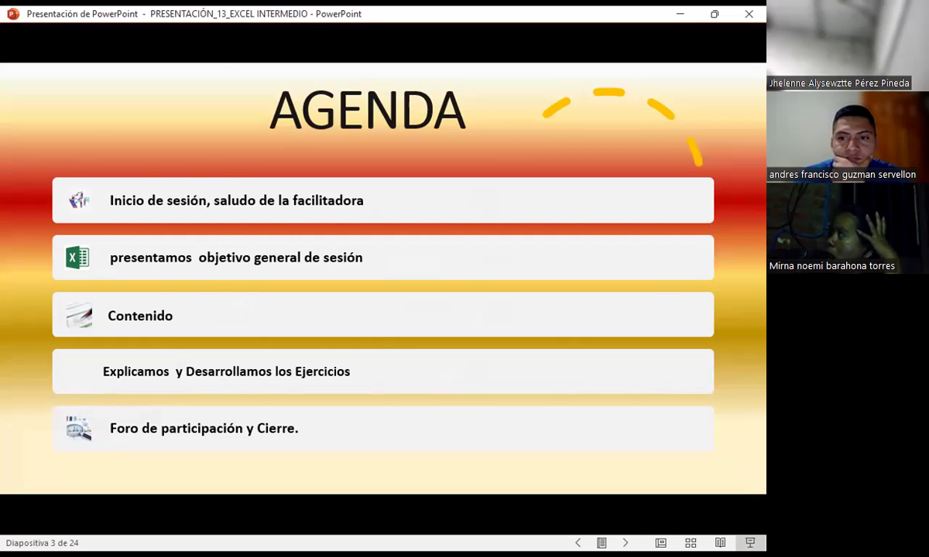
# Step: Advance to slide 4, the general objective on protecting workbooks and worksheets
pyautogui.press('Right')
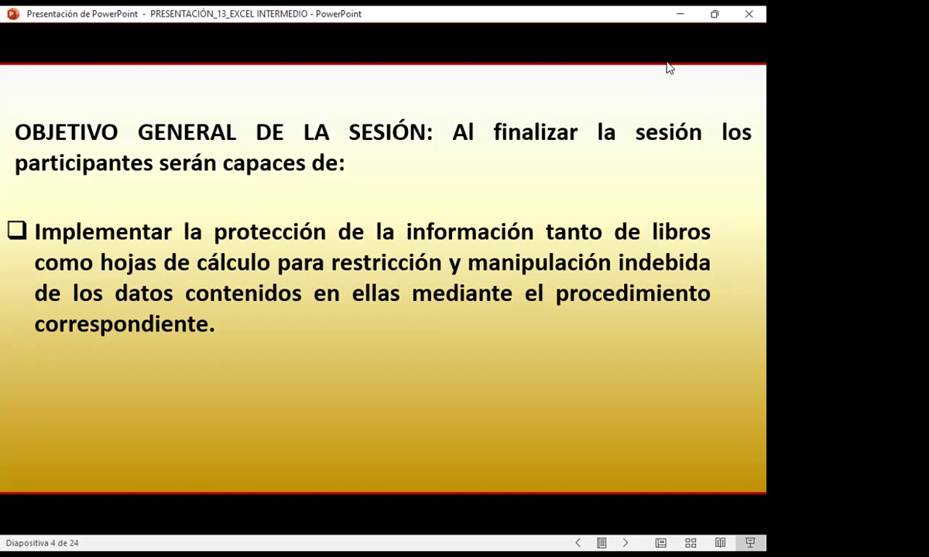
# Step: Advance to slide 5 and bring in its PROTEGER LIBROS title banner
pyautogui.press('Right')
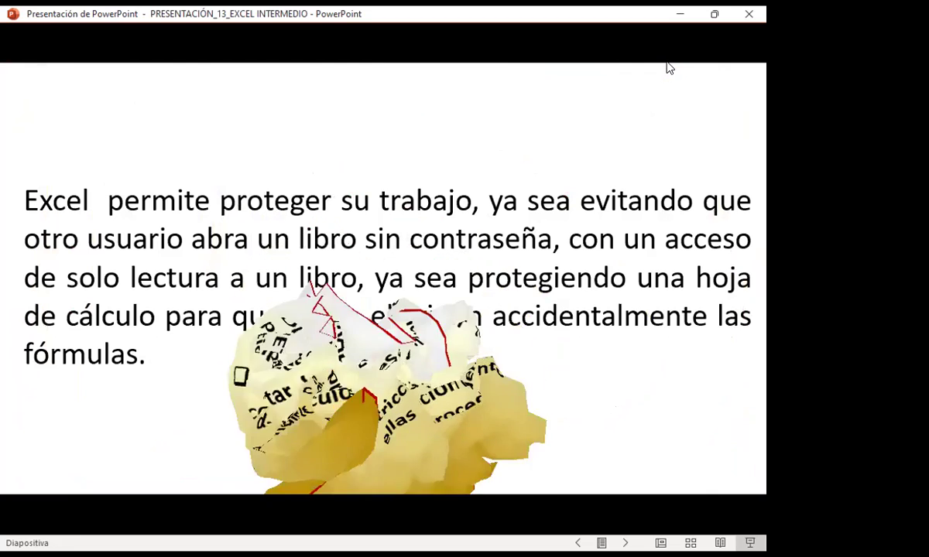
pyautogui.press('Right')
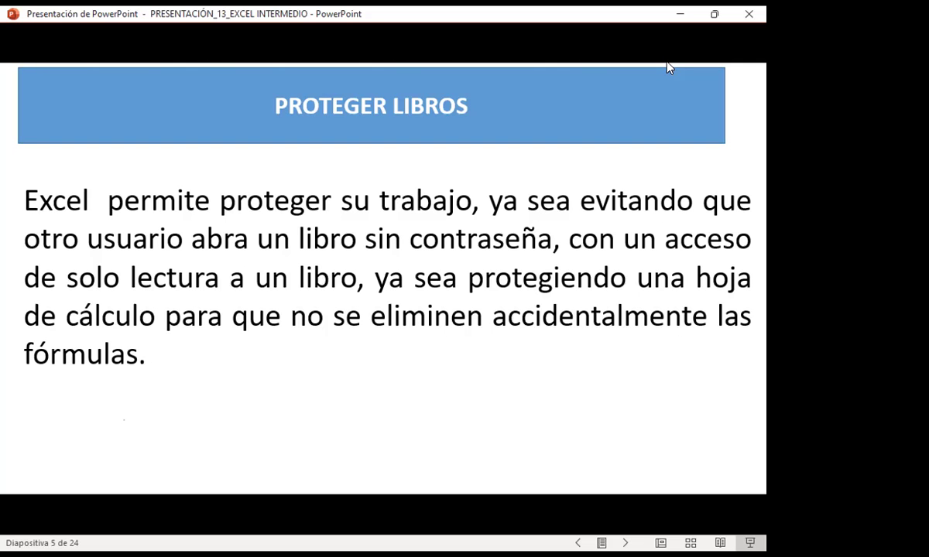
# Step: Advance through slide 6 on Estructura and Ventanas protection to slide 7's practical case
pyautogui.click(669, 68)
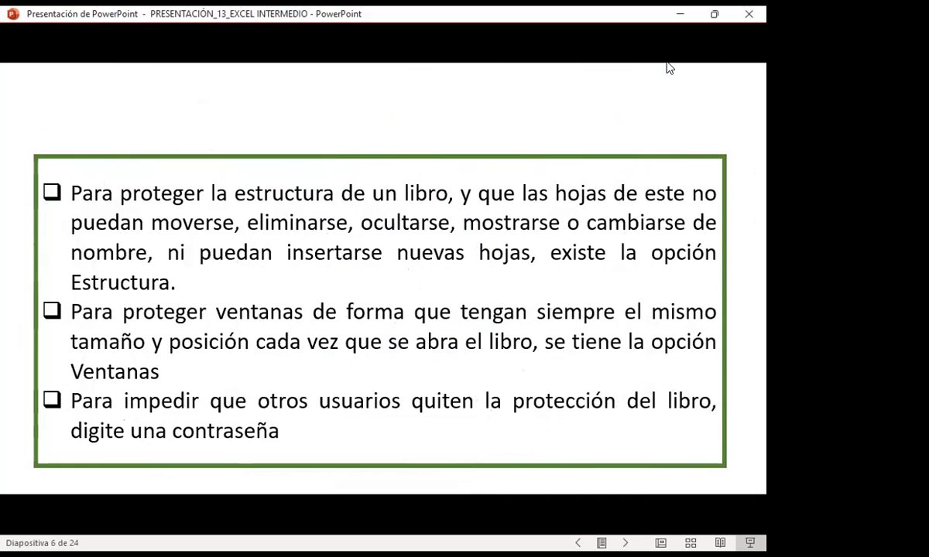
pyautogui.click(669, 68)
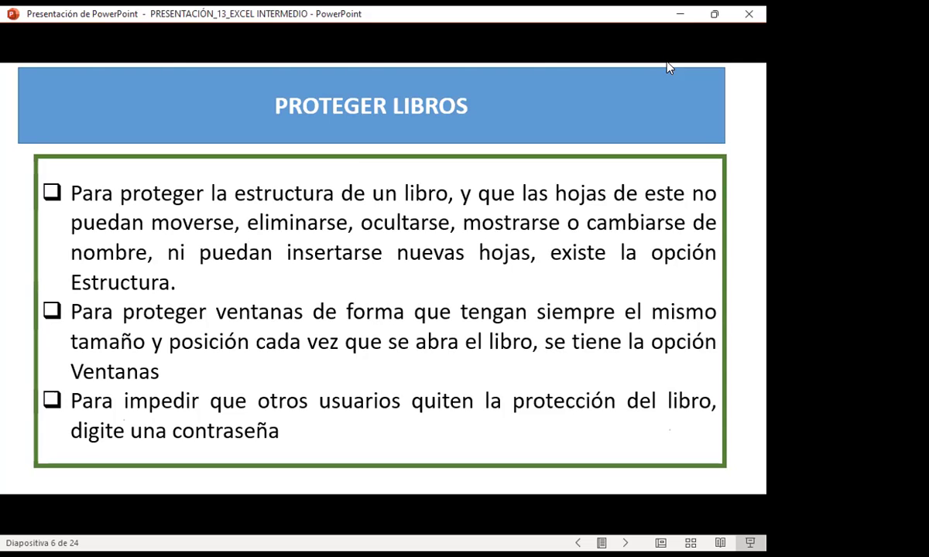
pyautogui.press('Right')
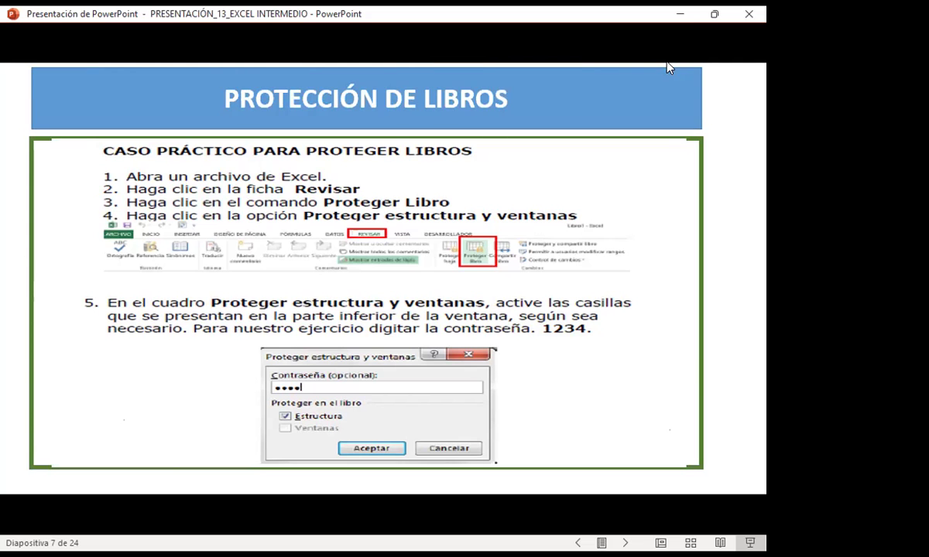
# Step: Advance to slide 8, the ADVERTENCIA slide on passwords and sheet protection
pyautogui.press('Right')
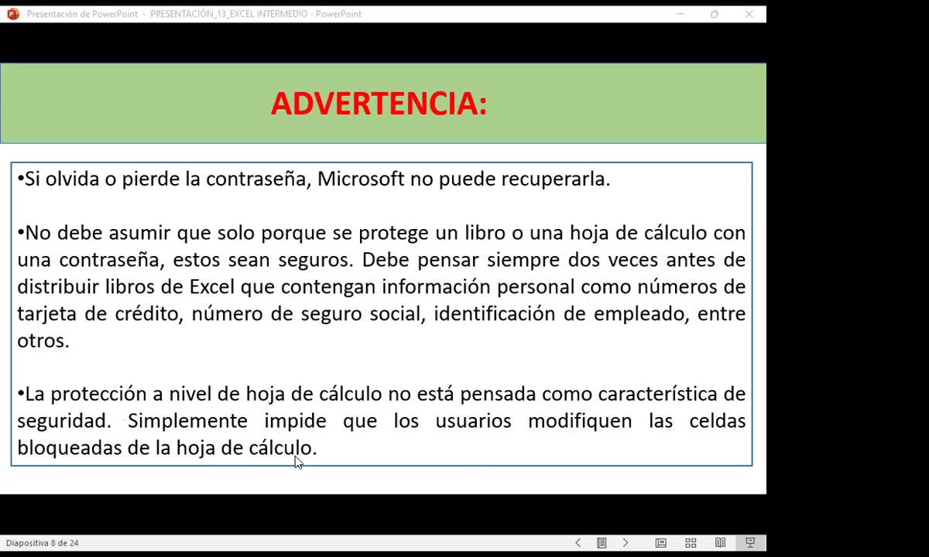
# Step: Switch to Excel and select ADMINISTRATIVO and other CARGO cells on PROTECCIÓN_EJE
pyautogui.hotkey('alt', 'Tab')
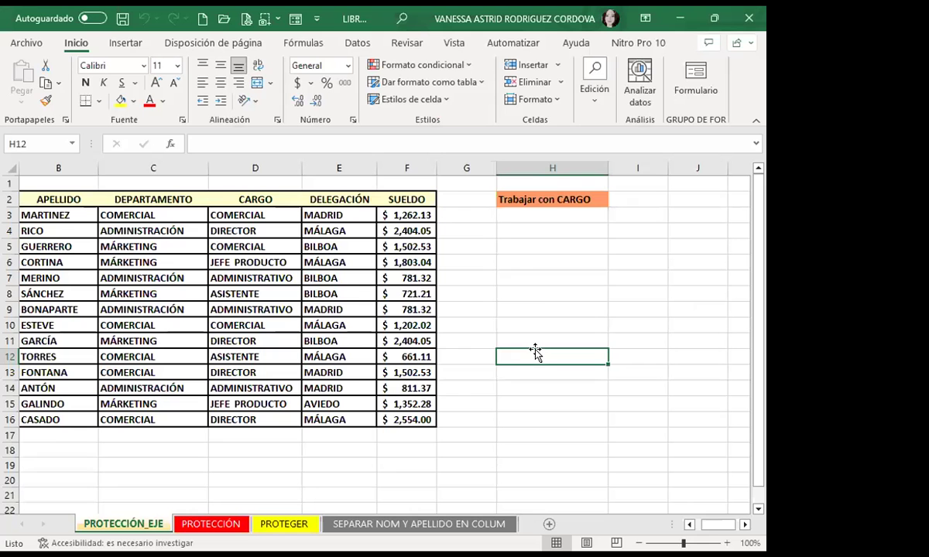
pyautogui.click(212, 356)
pyautogui.click(248, 280)
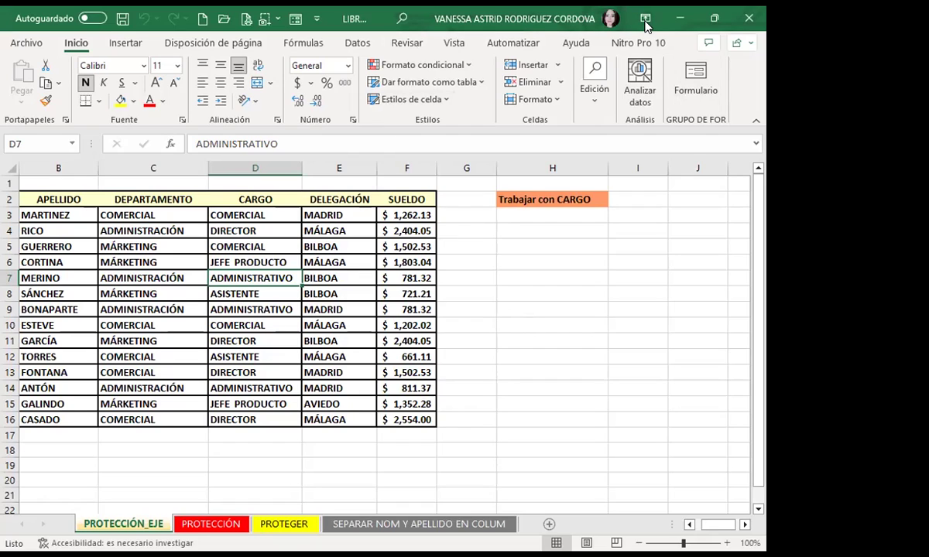
pyautogui.click(275, 388)
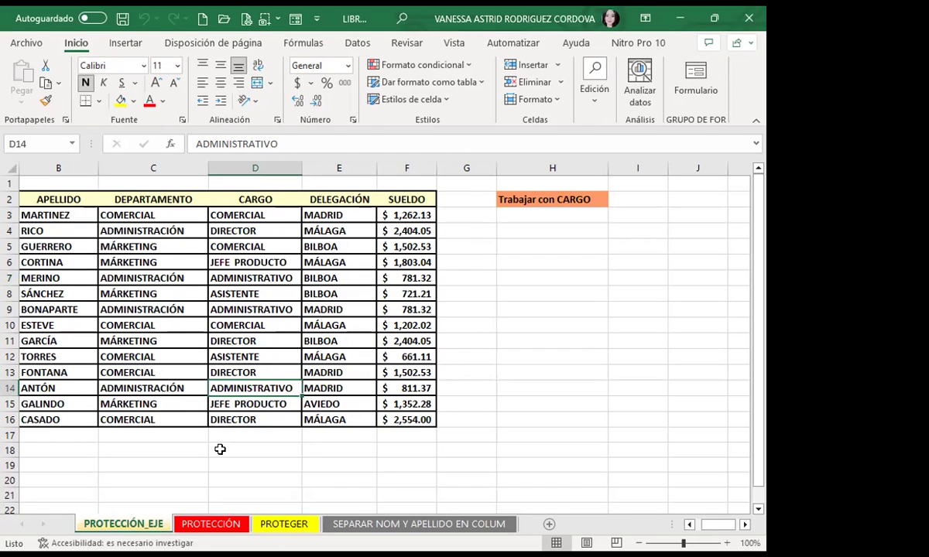
pyautogui.click(289, 273)
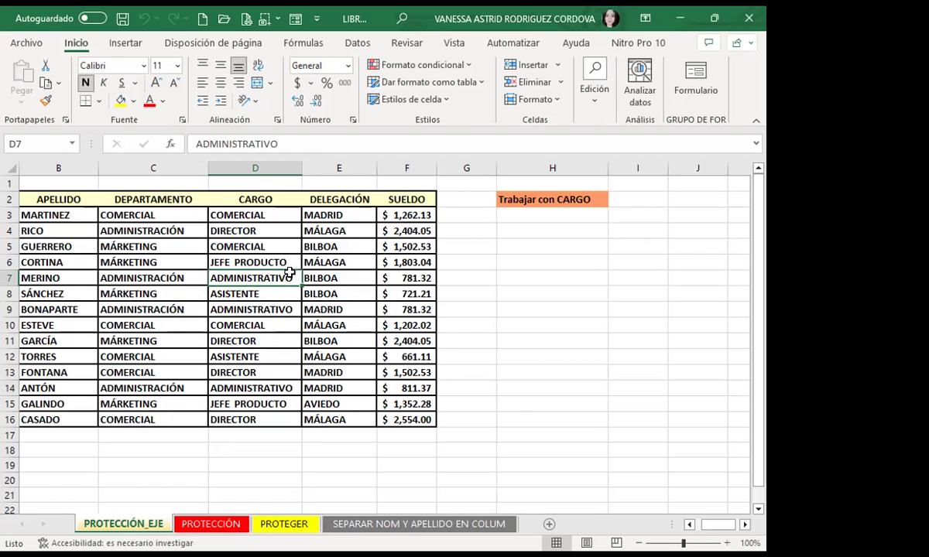
# Step: Select cells across DEPARTAMENTO, CARGO, DELEGACIÓN and SUELDO, including salaries 781.32 and 1,262.13
pyautogui.click(310, 309)
pyautogui.click(217, 310)
pyautogui.click(170, 263)
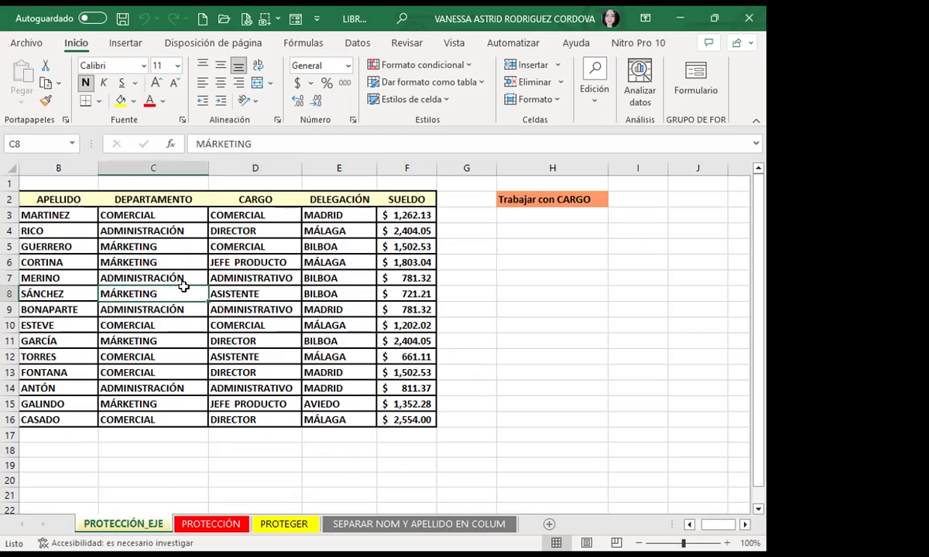
pyautogui.click(381, 278)
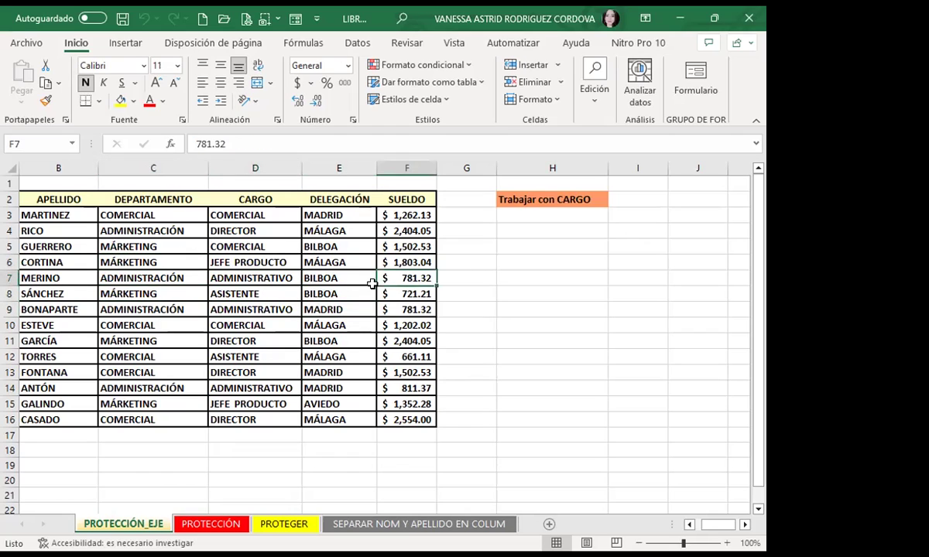
pyautogui.click(384, 214)
pyautogui.click(313, 294)
pyautogui.click(232, 294)
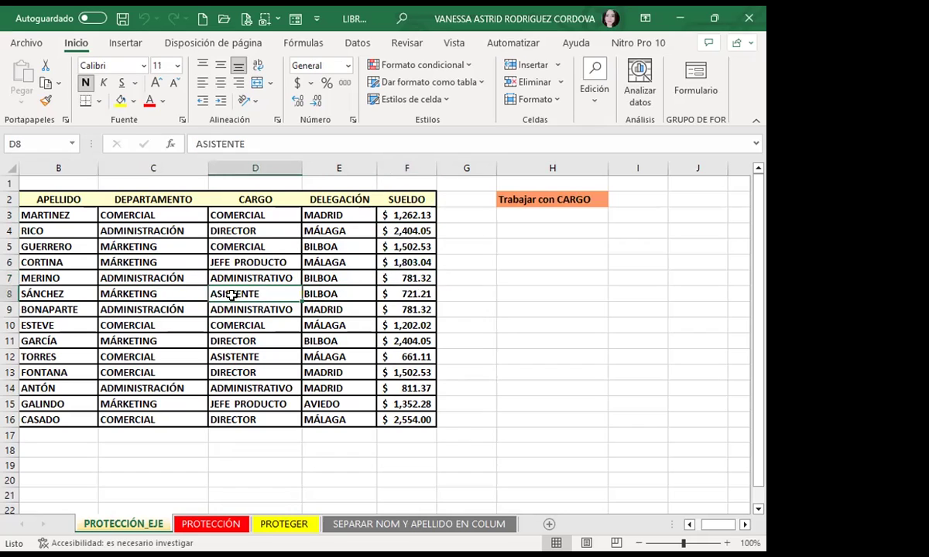
# Step: Show the Revisar tab's Proteger options for the sheet
pyautogui.click(407, 42)
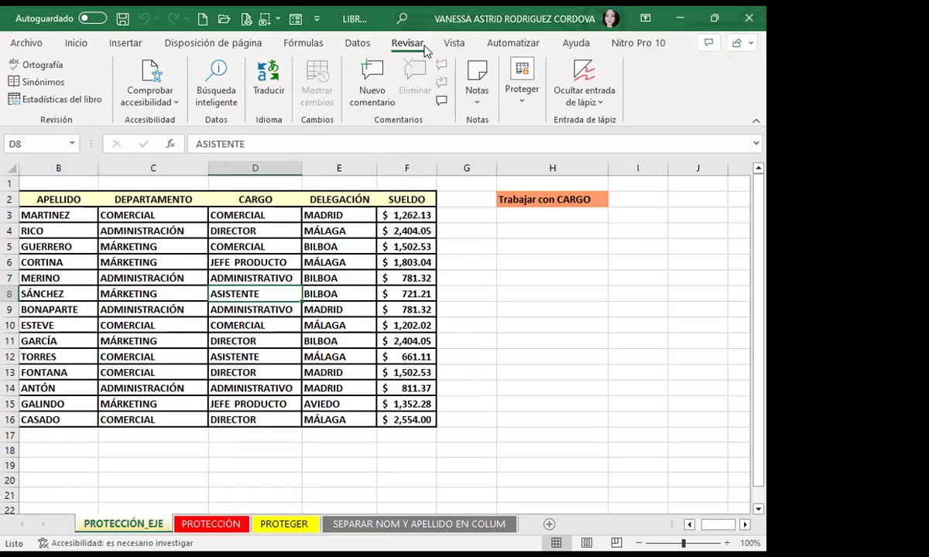
pyautogui.click(523, 109)
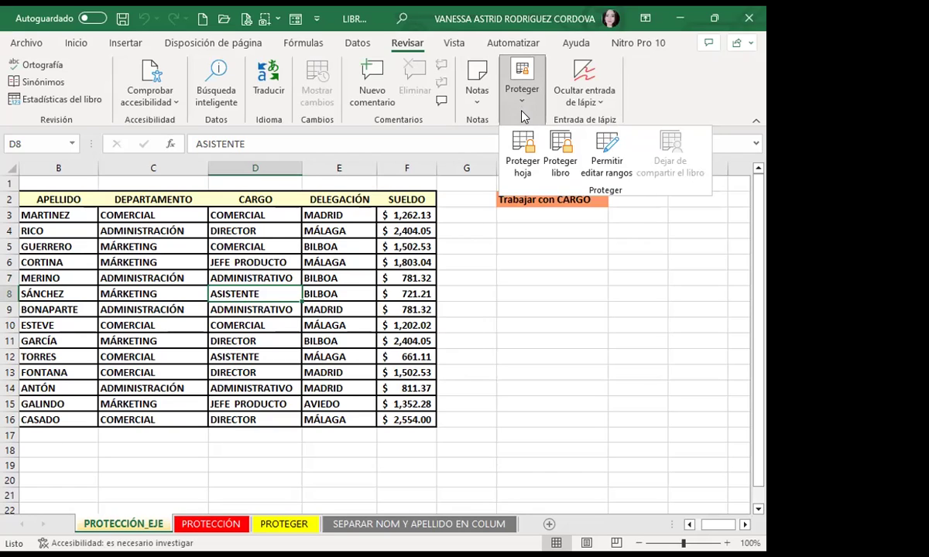
# Step: Protect the sheet with a confirmed password, allowing only locked and unlocked cell selection
pyautogui.click(523, 152)
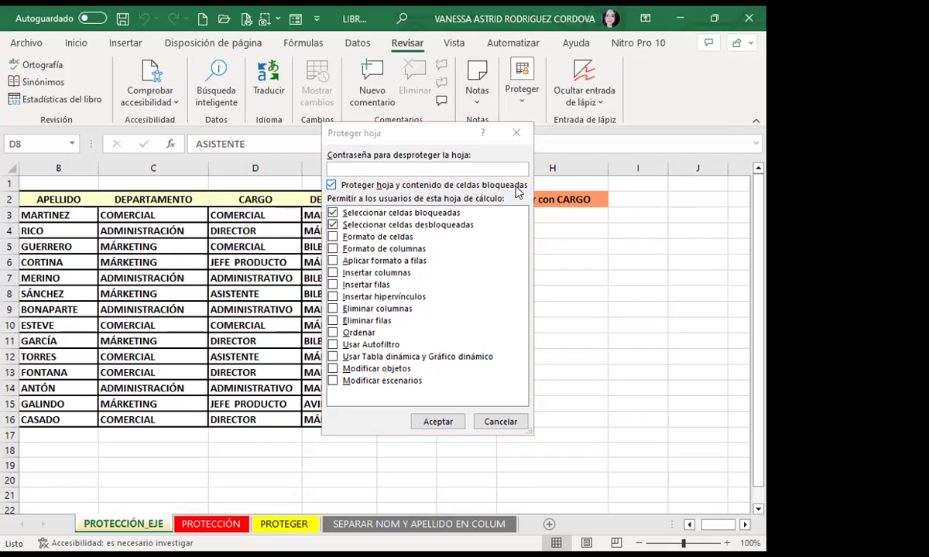
pyautogui.click(346, 160)
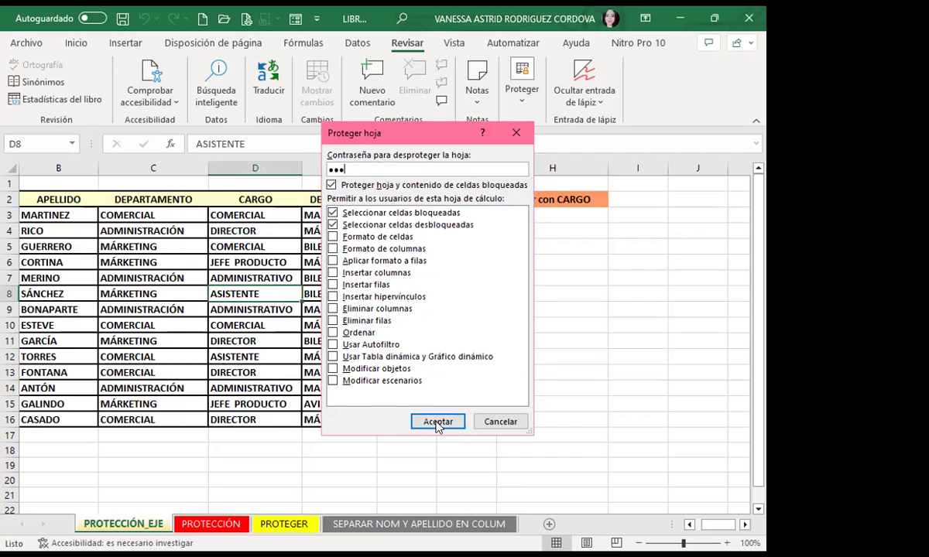
pyautogui.click(437, 423)
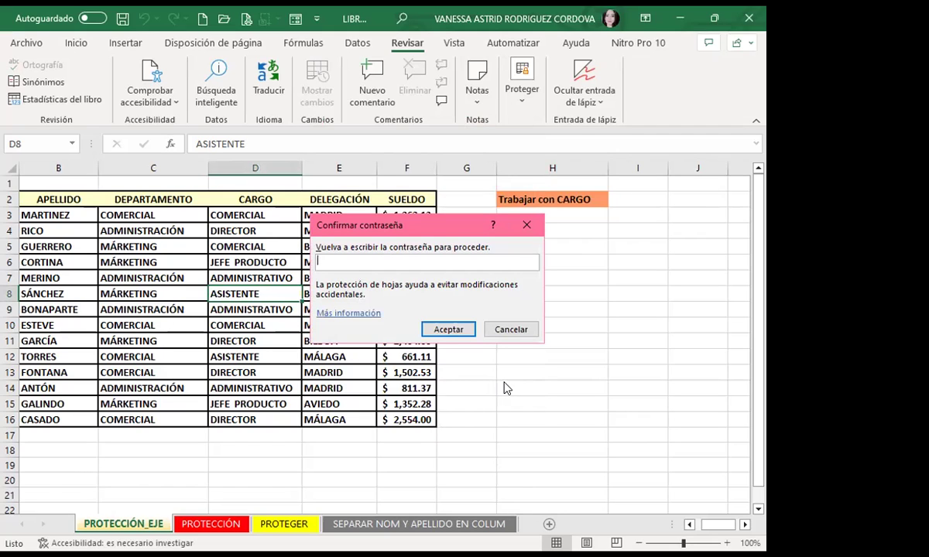
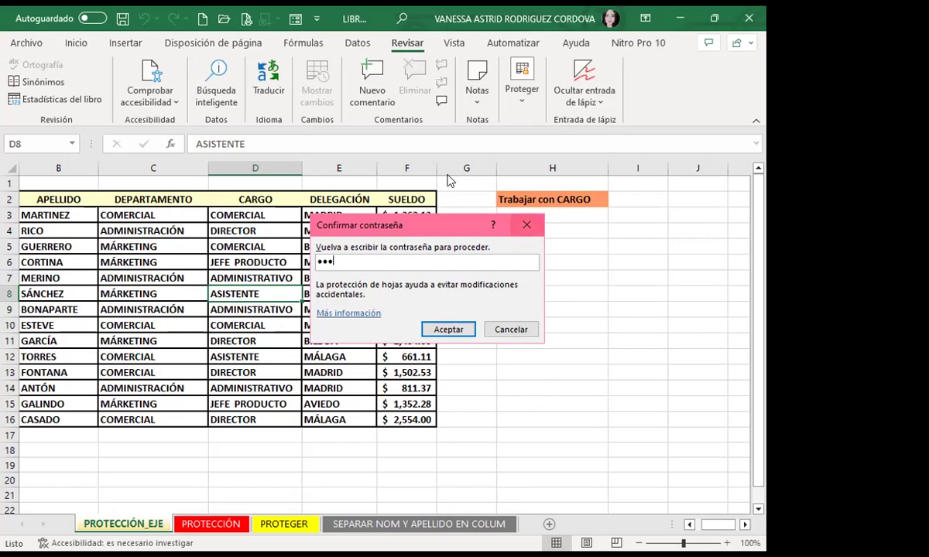
pyautogui.click(451, 331)
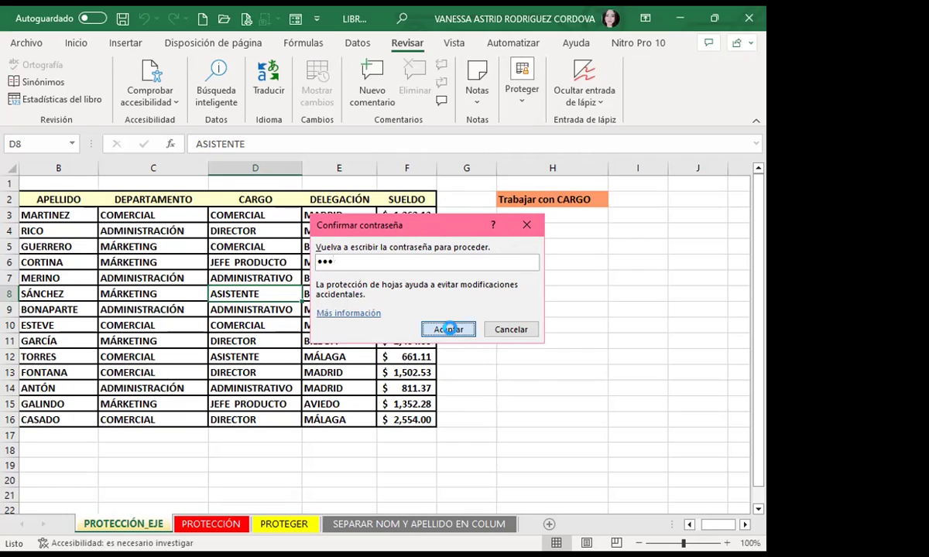
pyautogui.click(468, 323)
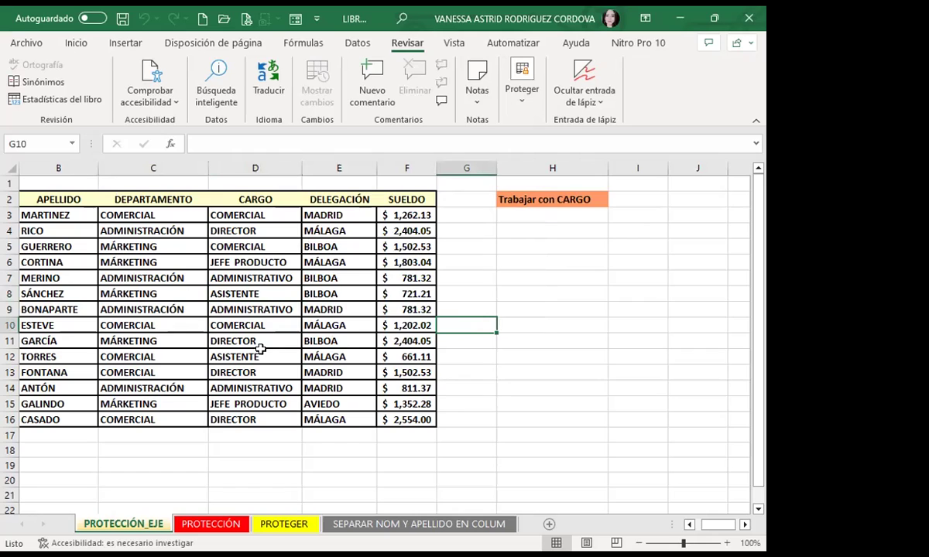
# Step: Select G6:G7, D10, D12, C12, F5, E5, C4, C7 and H2, checking Inicio's greyed-out formatting commands
pyautogui.moveTo(489, 260); pyautogui.dragTo(491, 276)
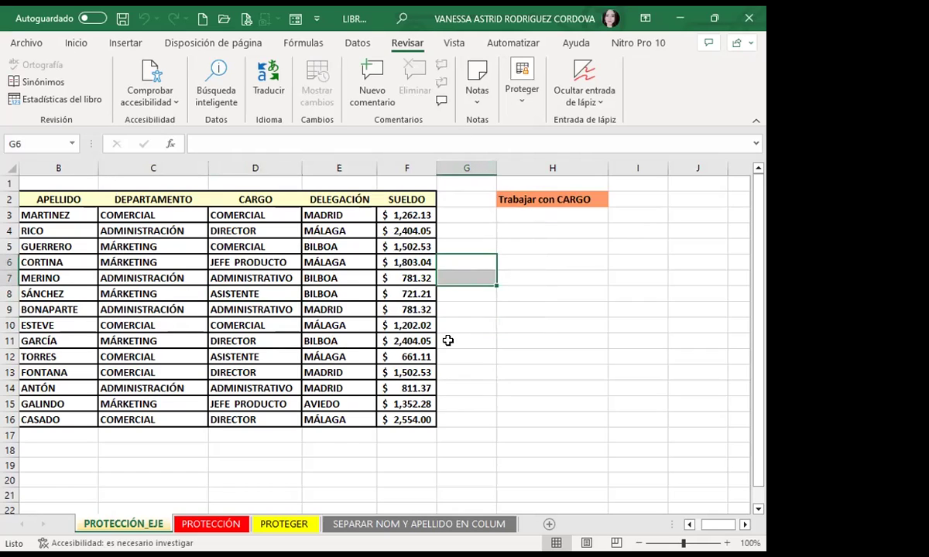
pyautogui.click(265, 324)
pyautogui.click(244, 354)
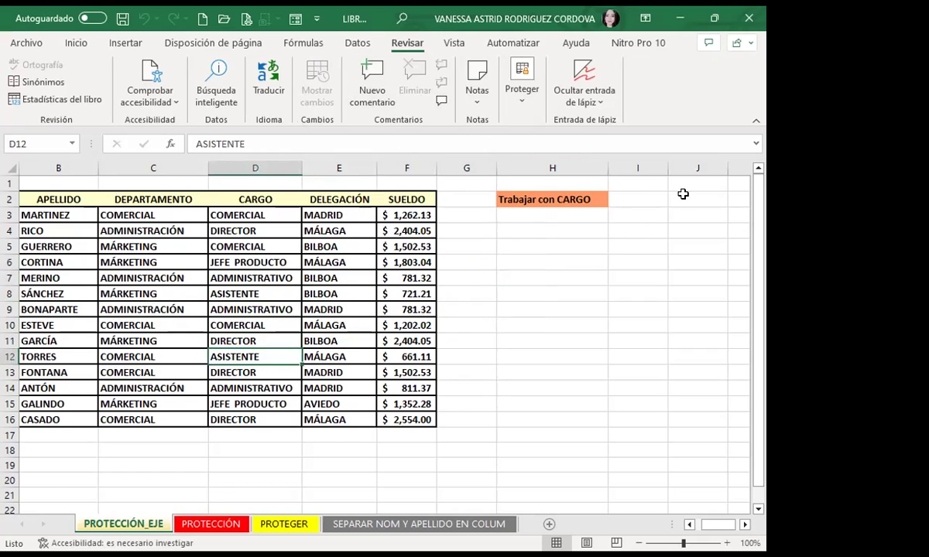
pyautogui.click(76, 43)
pyautogui.click(185, 364)
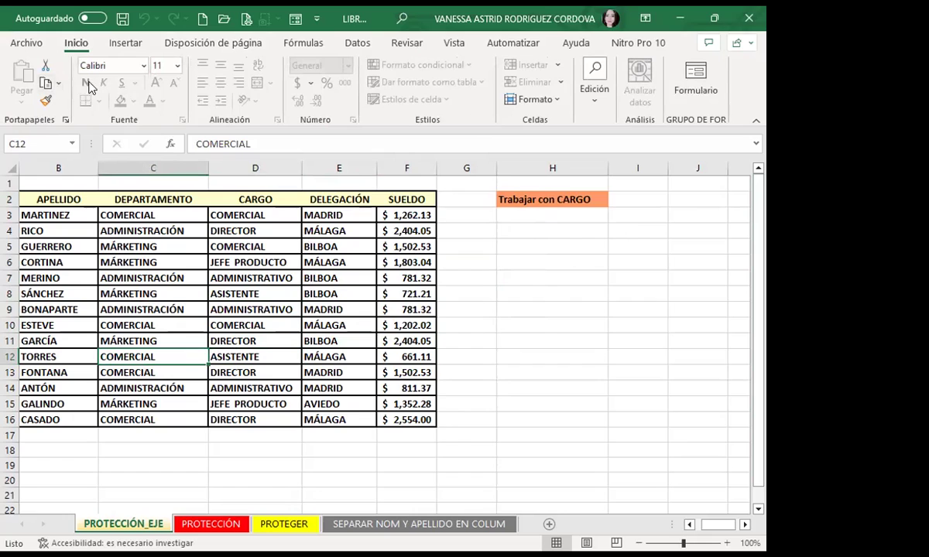
pyautogui.click(406, 252)
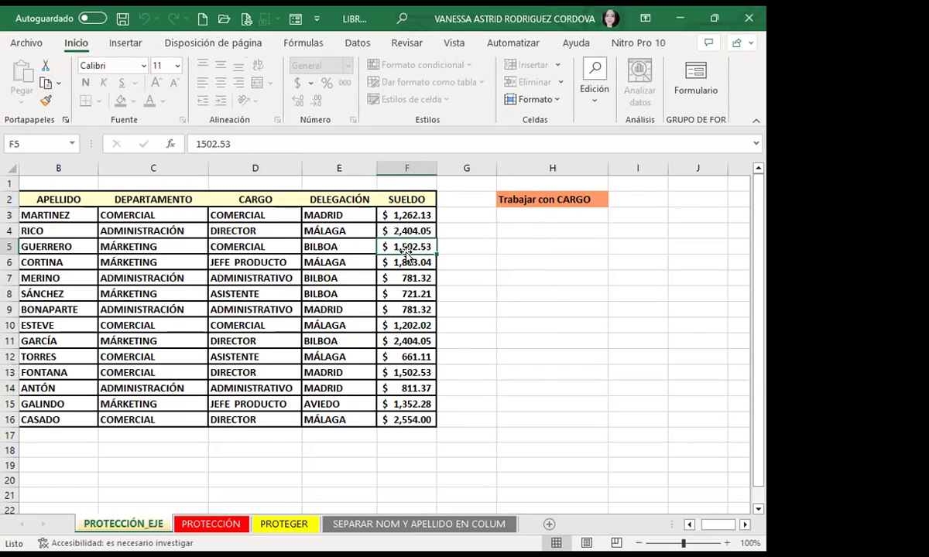
pyautogui.click(325, 244)
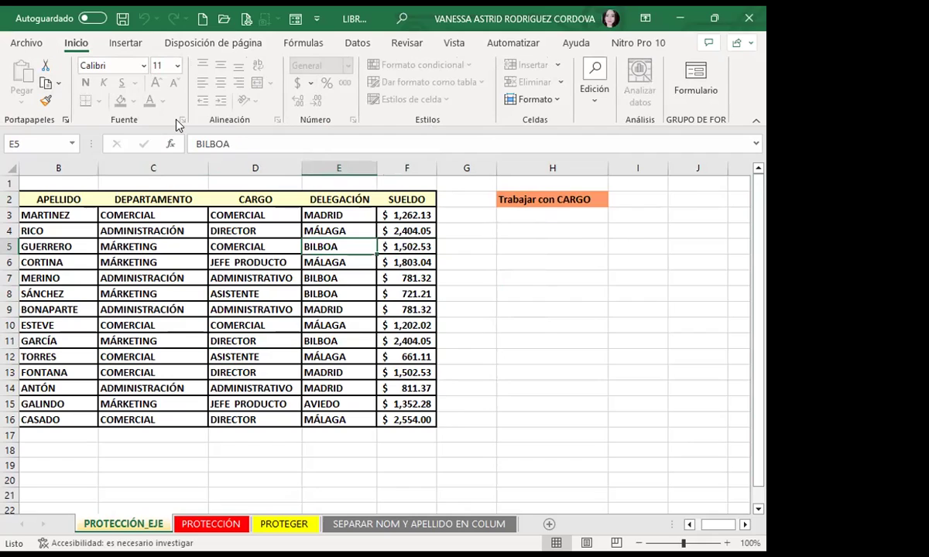
pyautogui.click(154, 225)
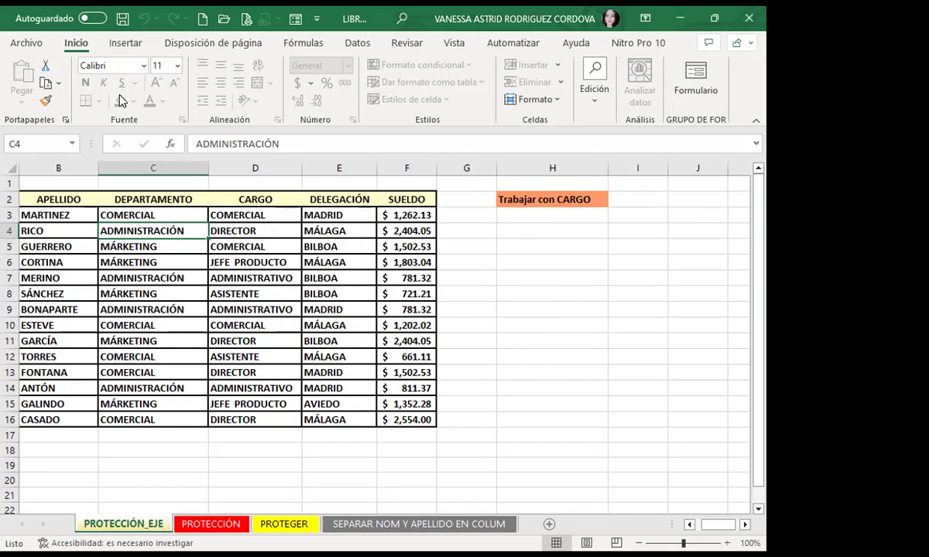
pyautogui.click(167, 277)
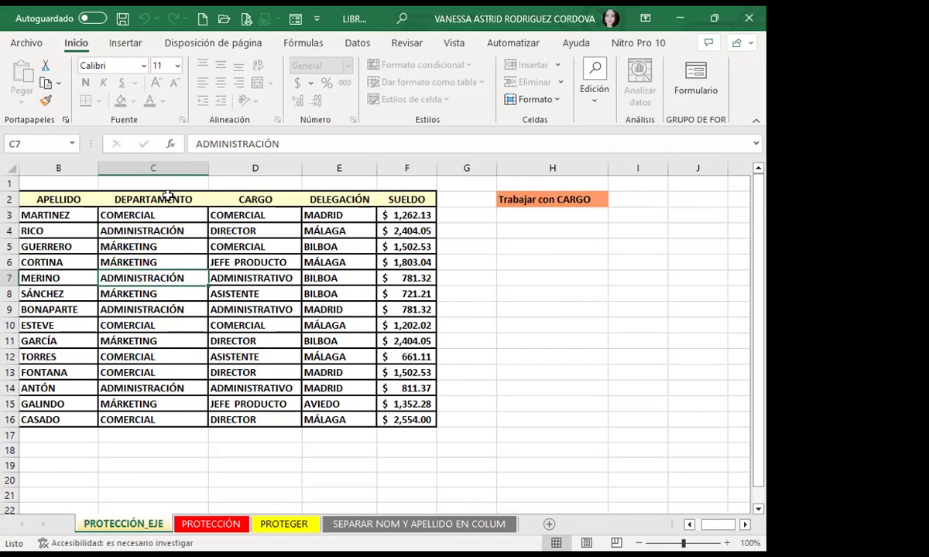
pyautogui.click(521, 196)
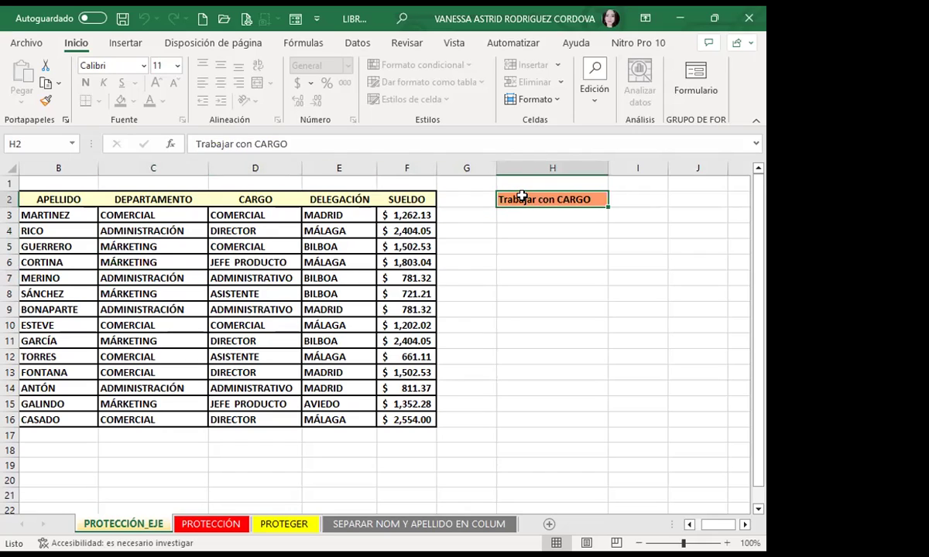
# Step: Try editing the 'Trabajar con CARGO' cell H2, then dismiss the protected-sheet warning
pyautogui.doubleClick(522, 200)
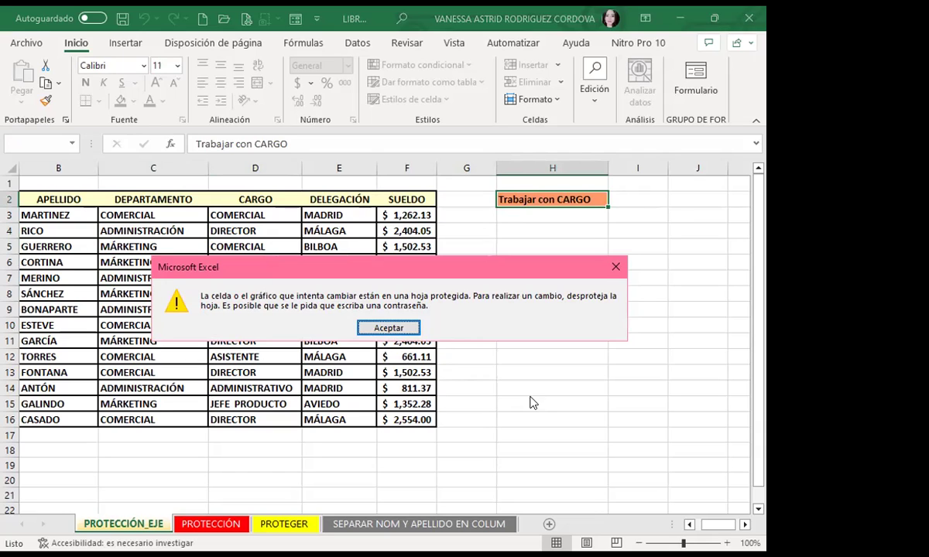
pyautogui.click(388, 329)
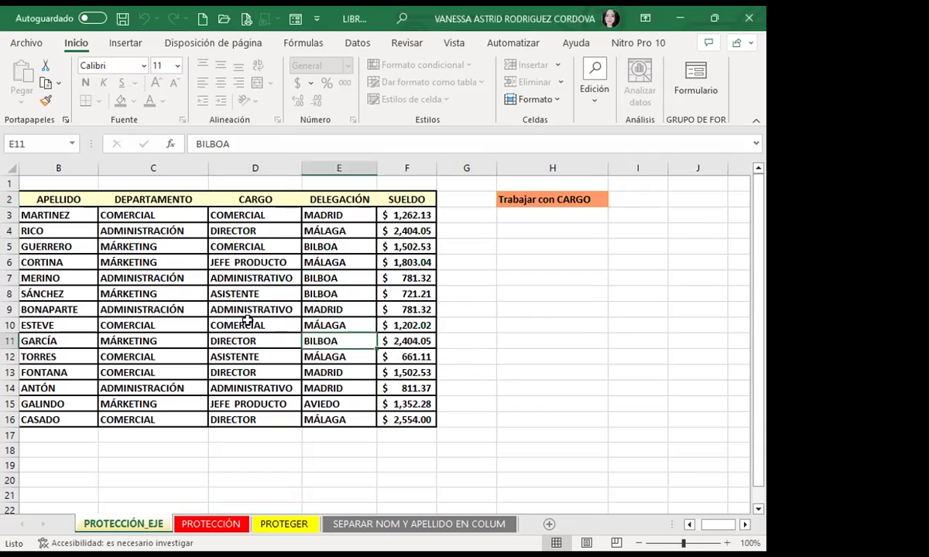
# Step: Browse the Insertar and Disposición de página tabs, select cell E4, then show Datos
pyautogui.click(127, 44)
pyautogui.click(205, 42)
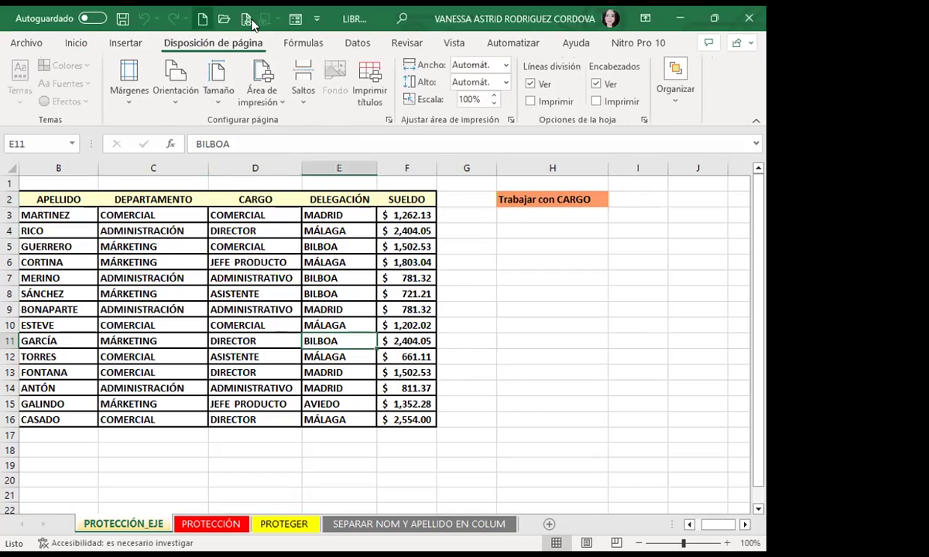
pyautogui.click(329, 230)
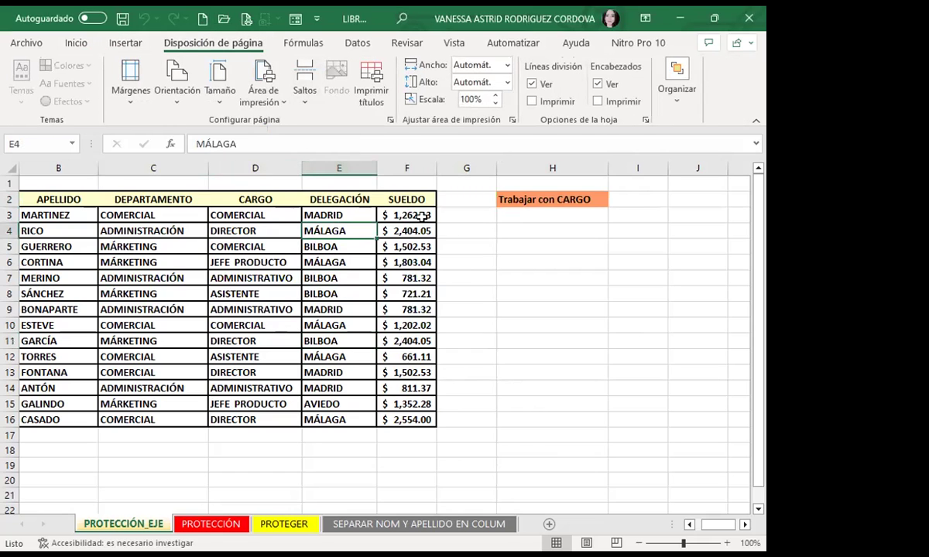
pyautogui.click(357, 42)
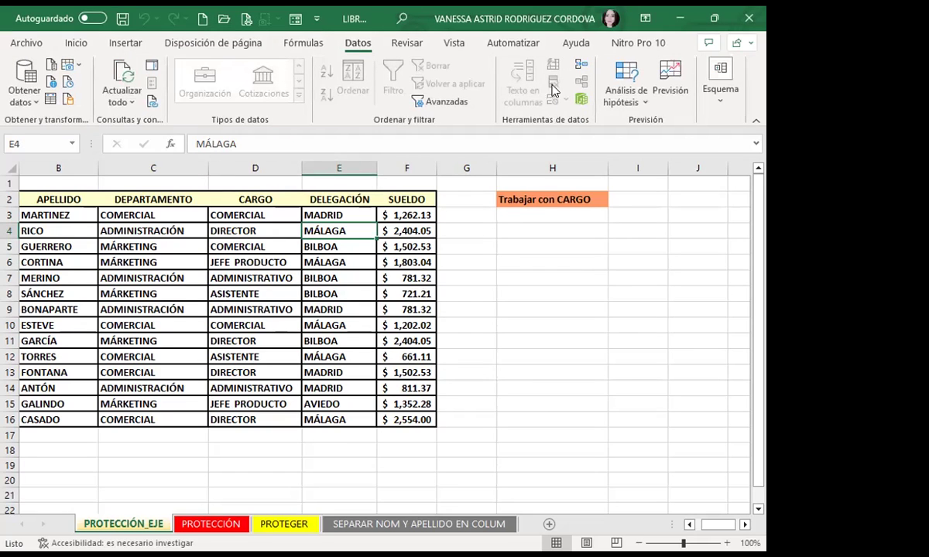
# Step: Run an Advanced filter on list range $A$2:$F$16 with the criteria range picked on the sheet
pyautogui.click(442, 105)
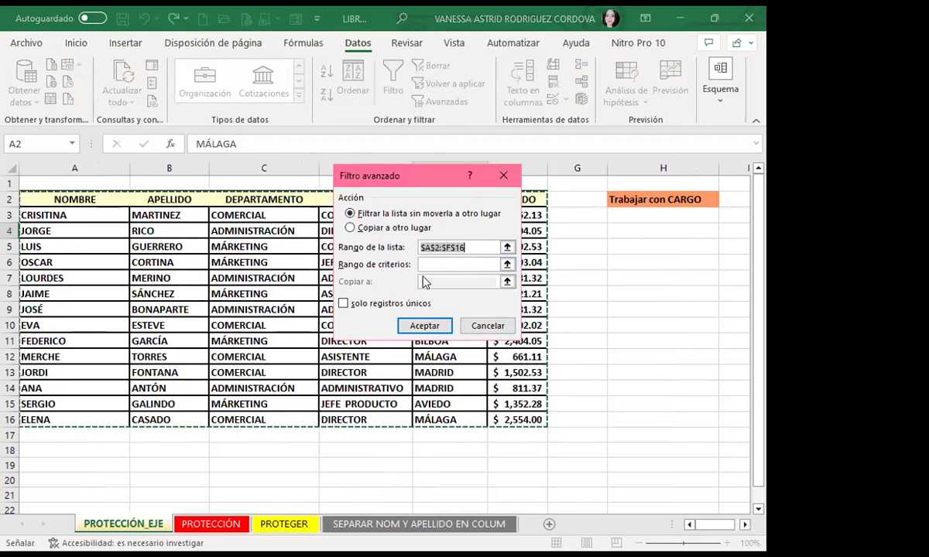
pyautogui.click(479, 264)
pyautogui.moveTo(556, 321); pyautogui.dragTo(595, 338)
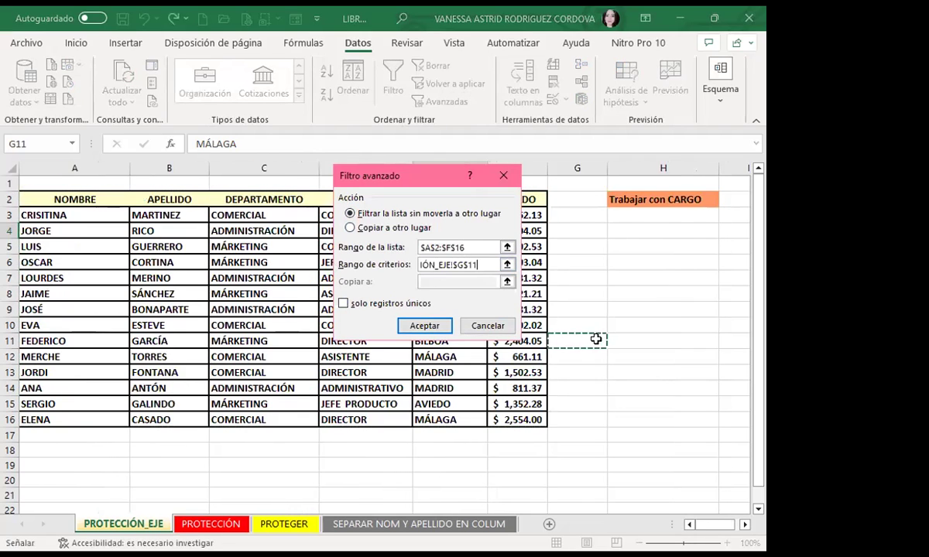
pyautogui.click(438, 322)
# Step: Select cells H13, D9 (ADMINISTRATIVO) and C19 to inspect the filtered table
pyautogui.click(647, 369)
pyautogui.scroll(-3, 582, 359)
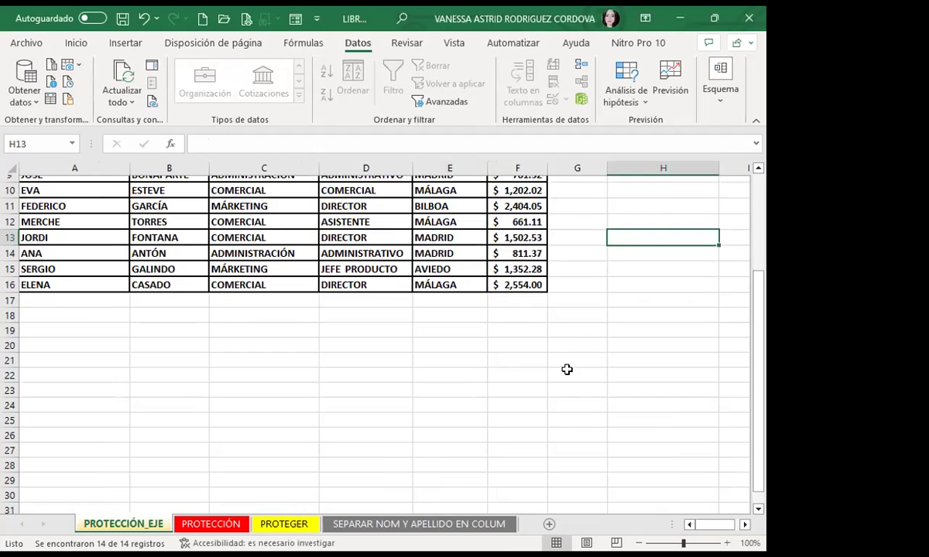
pyautogui.scroll(3, 567, 370)
pyautogui.click(393, 308)
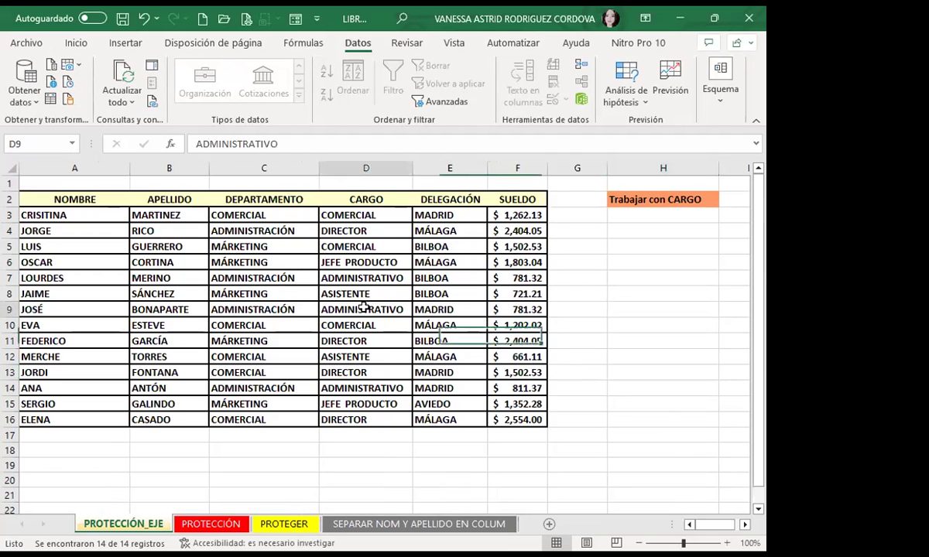
pyautogui.click(271, 462)
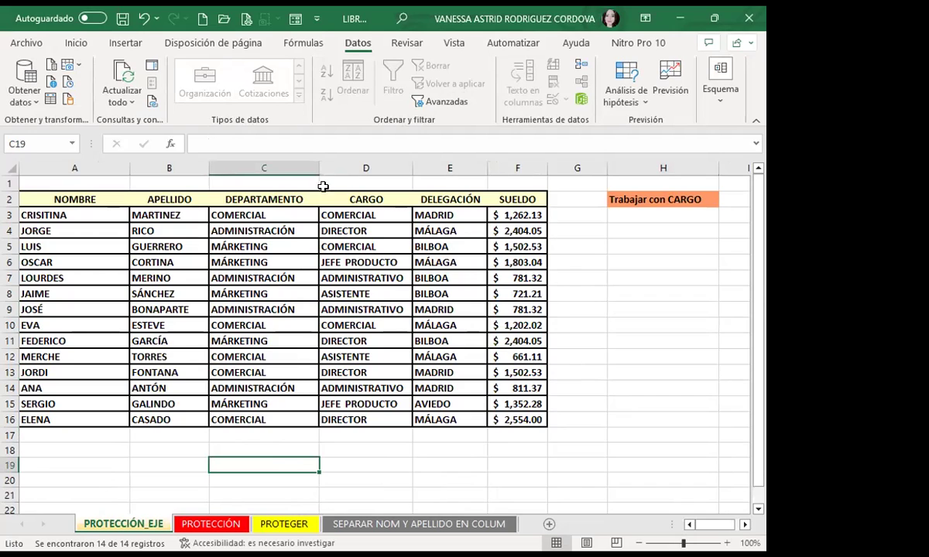
pyautogui.click(120, 43)
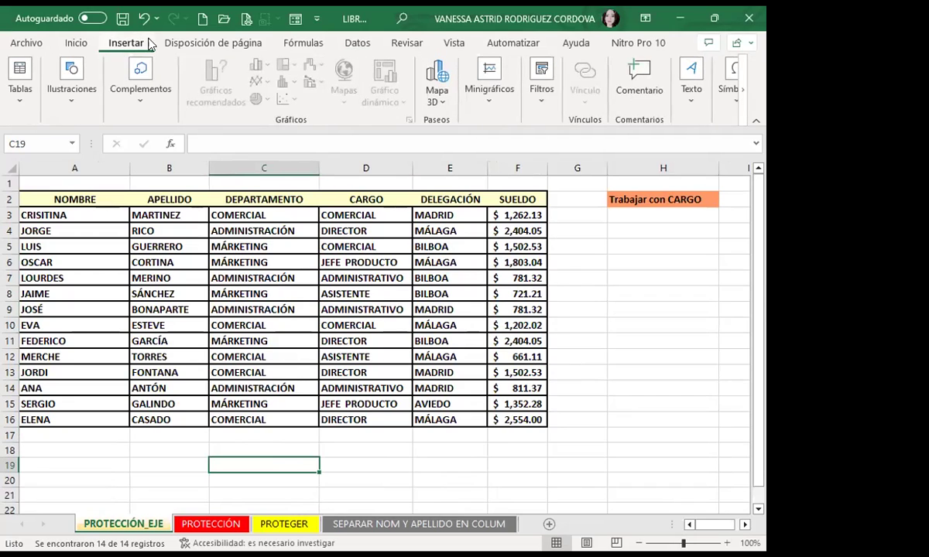
pyautogui.click(190, 43)
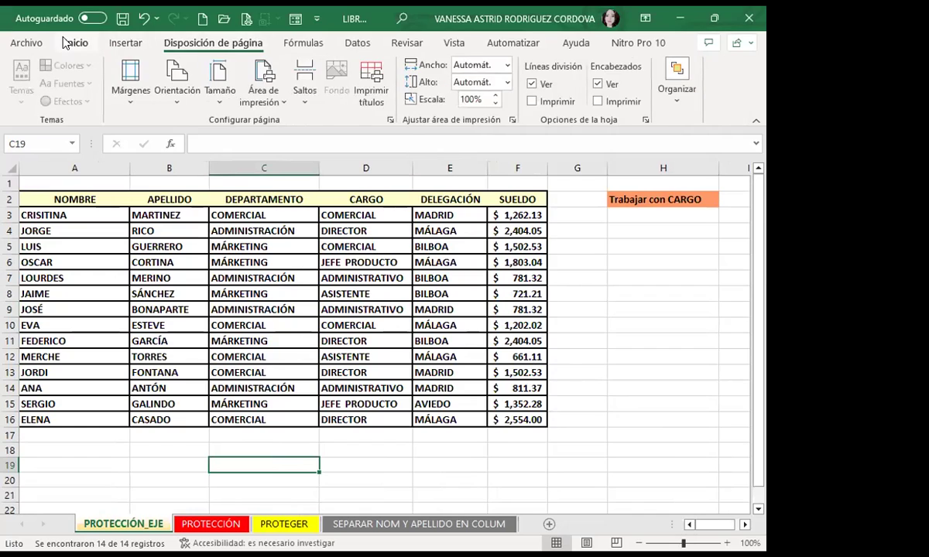
pyautogui.click(75, 42)
pyautogui.click(242, 277)
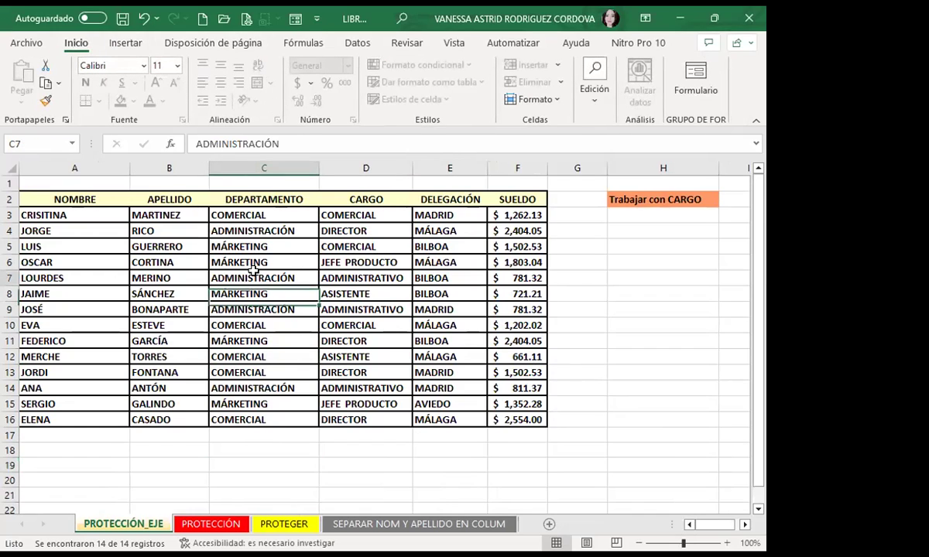
pyautogui.click(267, 232)
pyautogui.moveTo(267, 236); pyautogui.dragTo(246, 247)
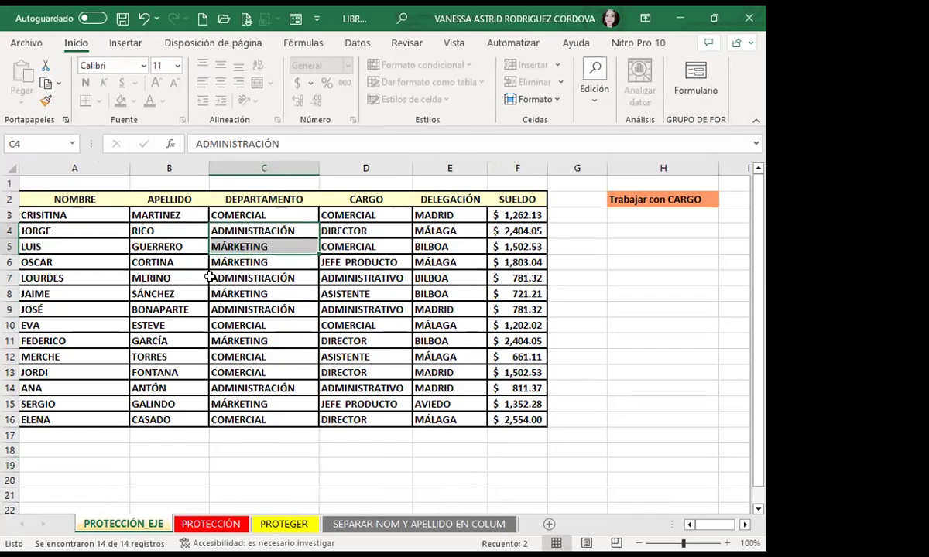
pyautogui.click(244, 262)
pyautogui.click(173, 278)
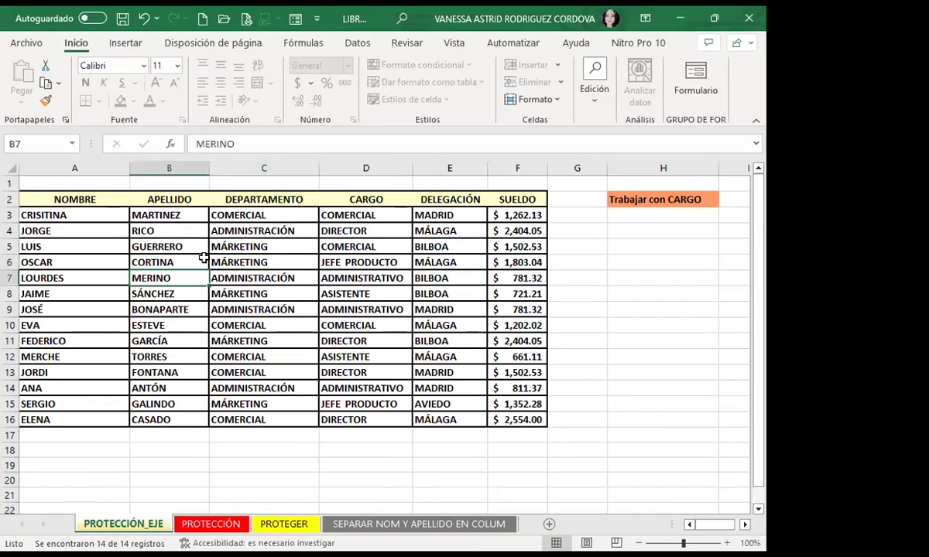
pyautogui.press('Return')
pyautogui.click(201, 259)
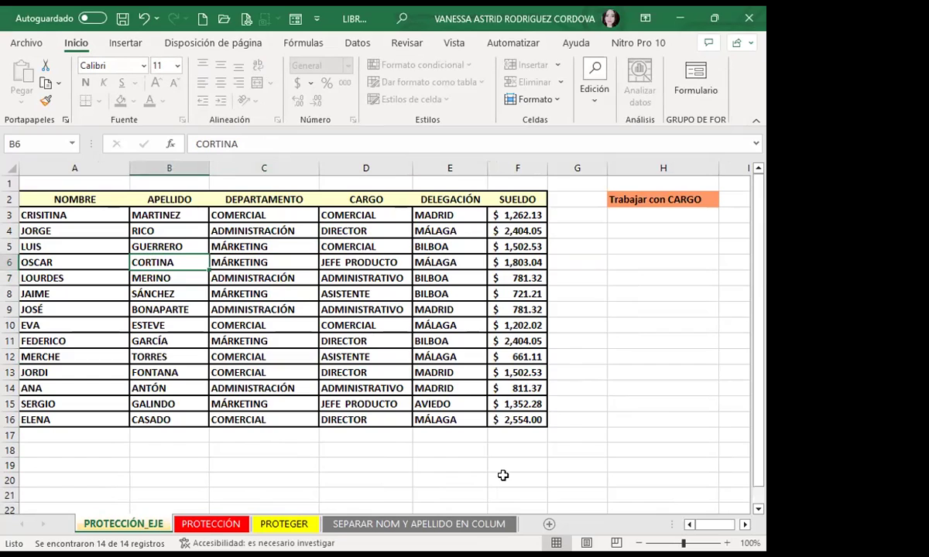
pyautogui.click(214, 529)
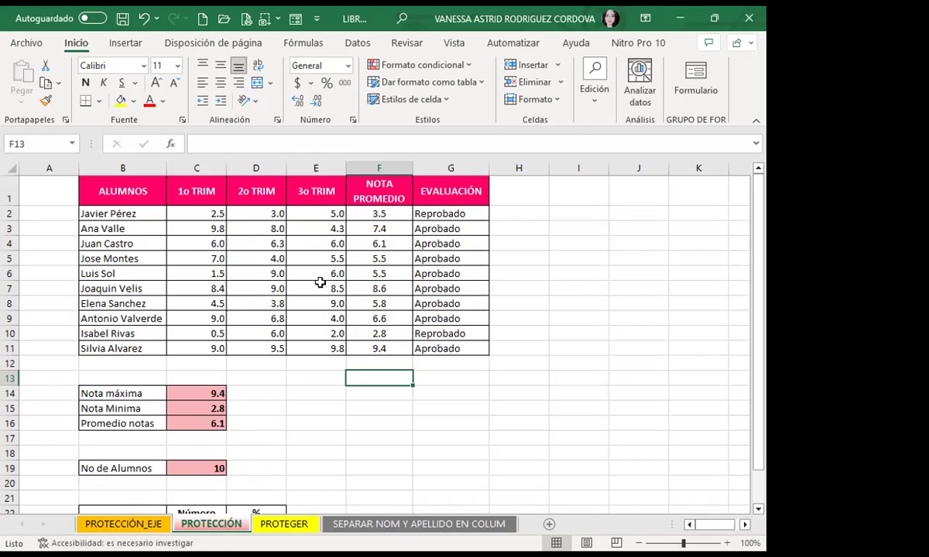
pyautogui.click(321, 286)
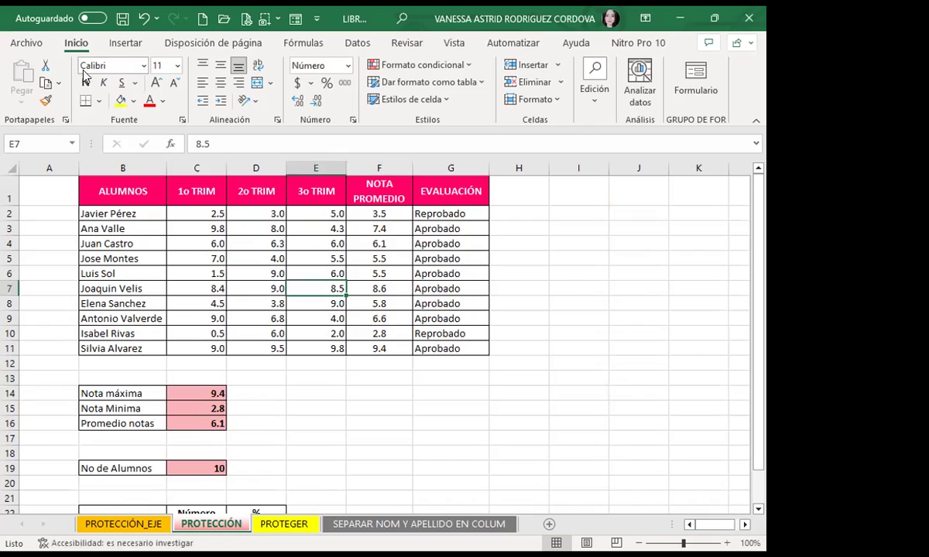
pyautogui.click(443, 419)
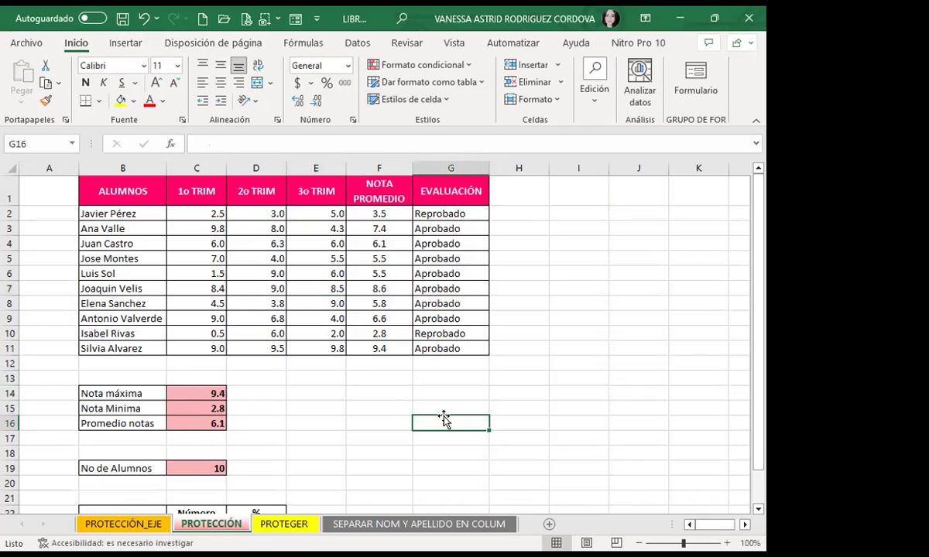
pyautogui.click(320, 362)
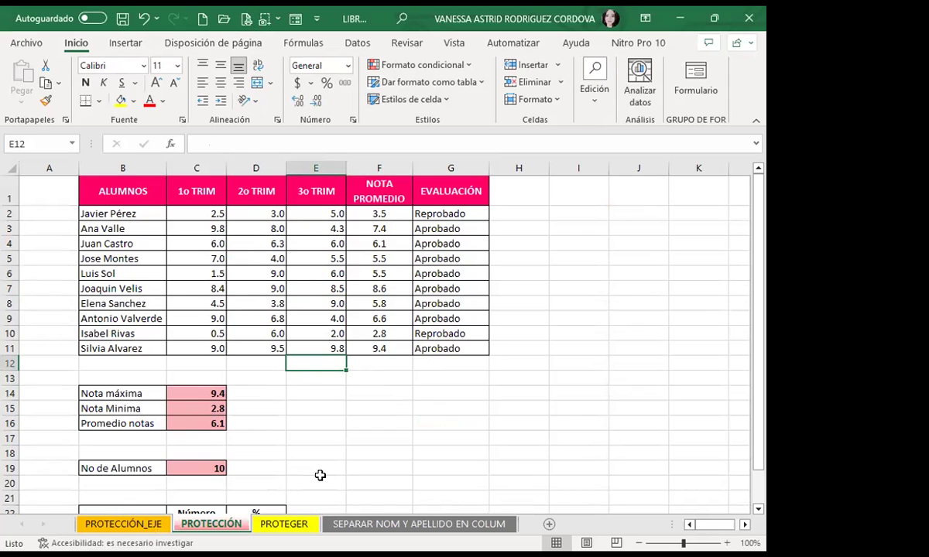
pyautogui.click(108, 523)
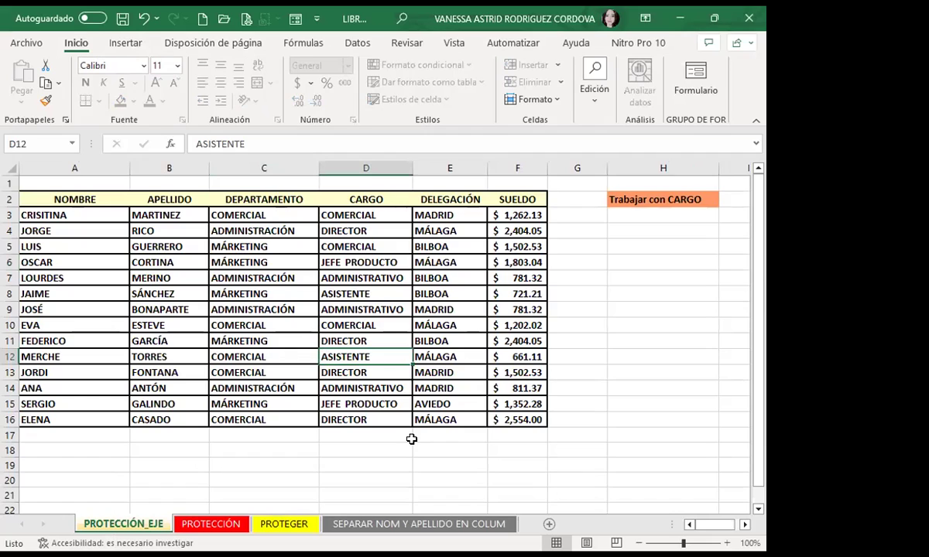
# Step: Save the workbook from the Quick Access Toolbar and close its window
pyautogui.click(122, 19)
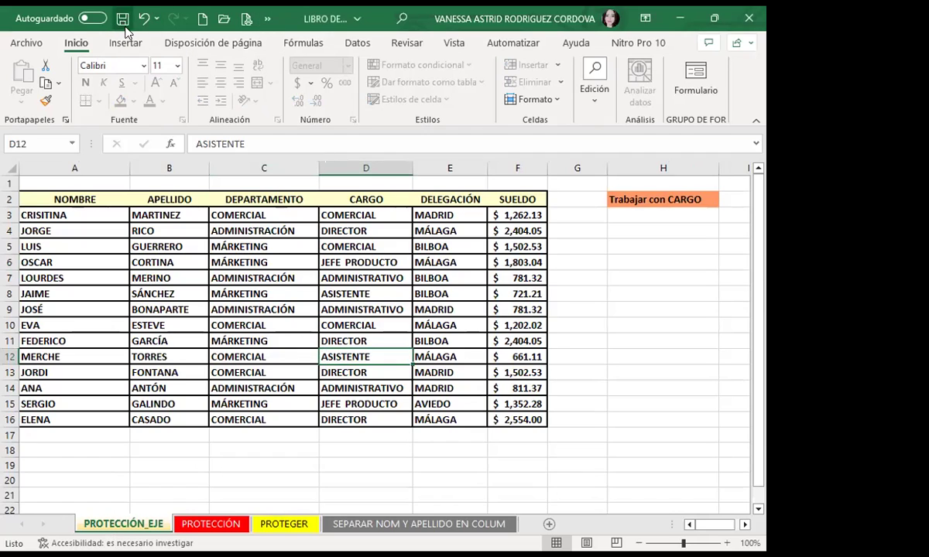
pyautogui.click(364, 278)
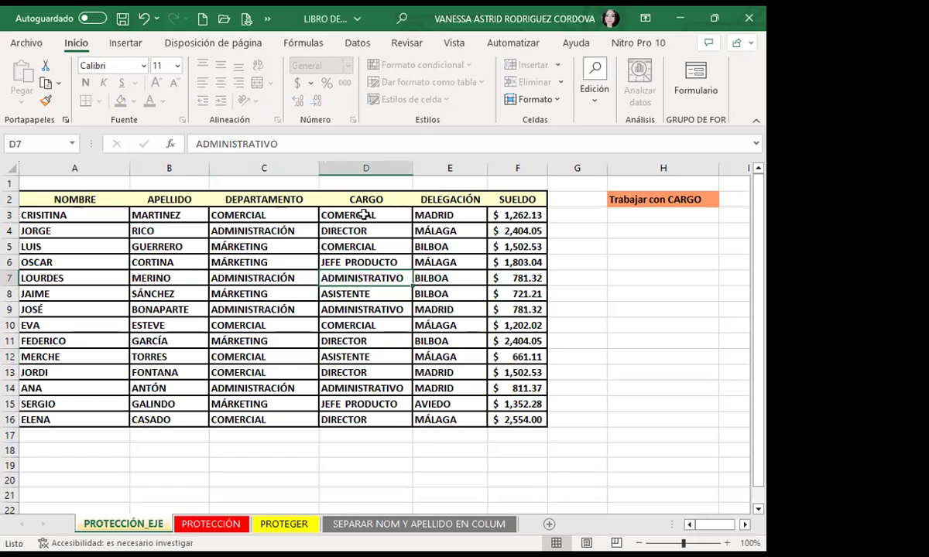
pyautogui.click(751, 21)
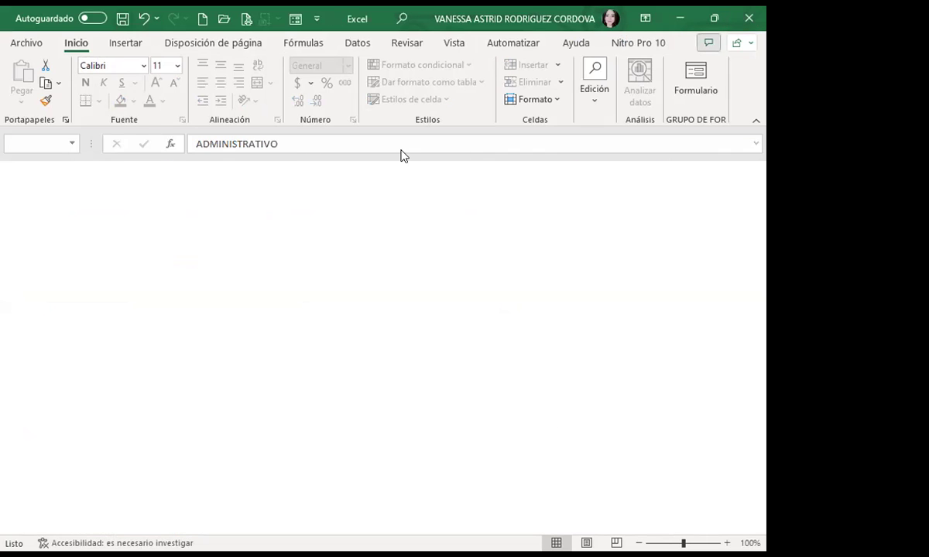
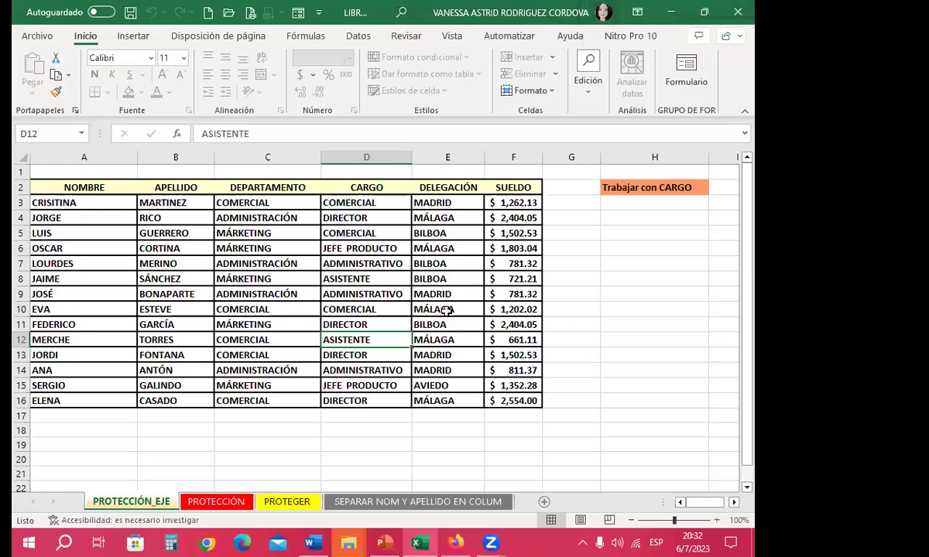
# Step: Return to the Excel employee table and select cell E10
pyautogui.click(447, 309)
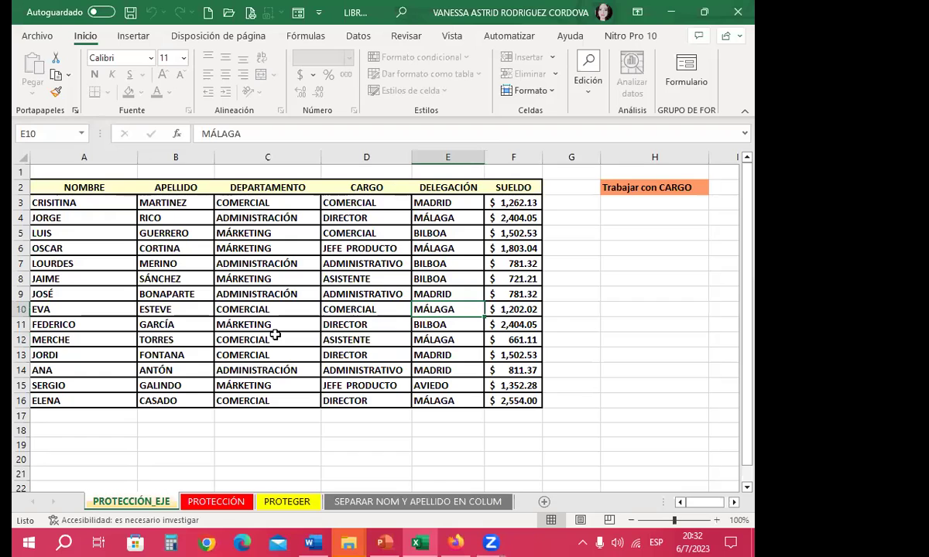
# Step: Try editing the MÁRKETING cell C6 and dismiss the protected-sheet warning
pyautogui.click(325, 294)
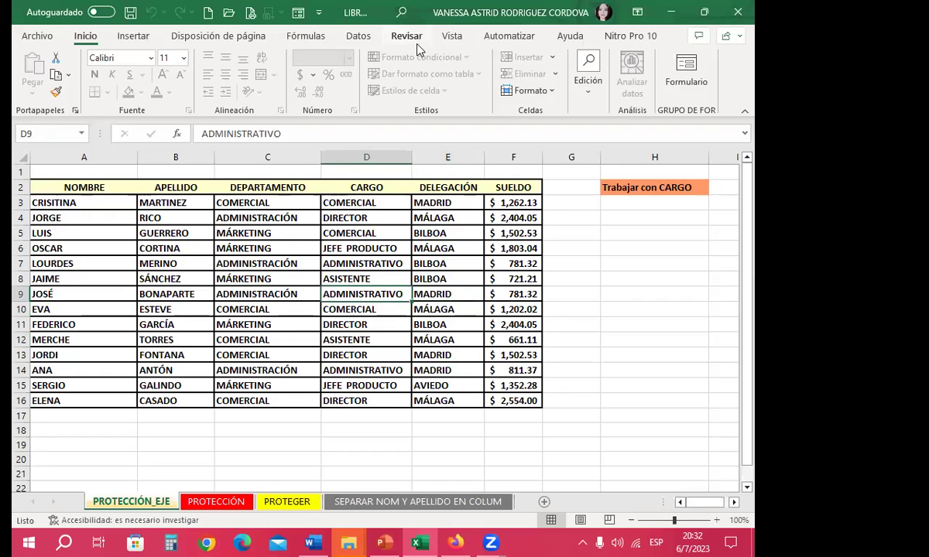
pyautogui.click(313, 254)
pyautogui.doubleClick(313, 254)
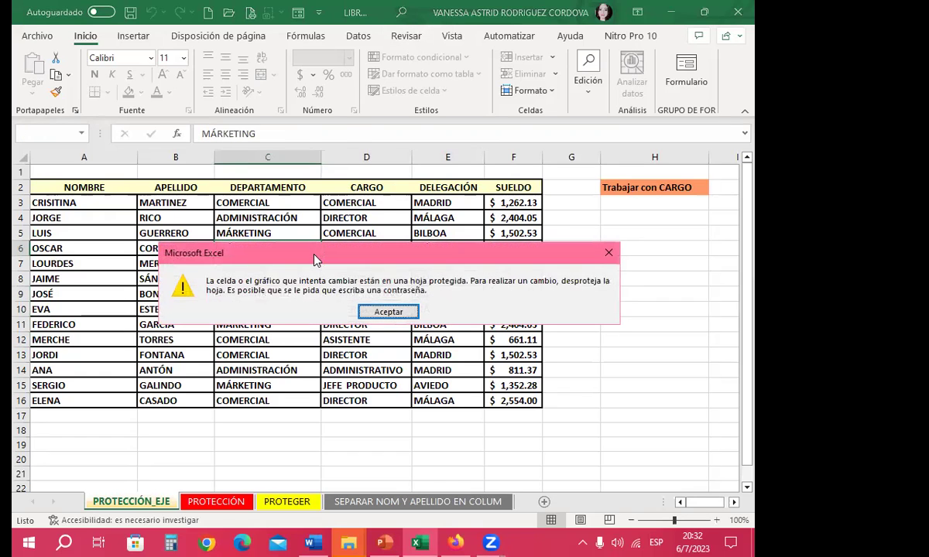
pyautogui.press('Return')
pyautogui.click(407, 277)
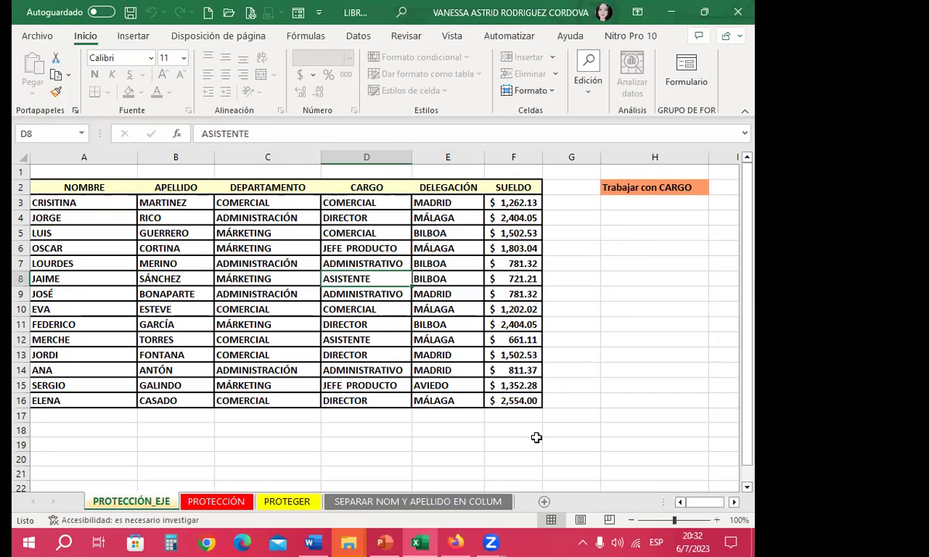
# Step: Unprotect the PROTECCIÓN_EJE sheet from Revisar > Proteger, entering its password
pyautogui.click(378, 39)
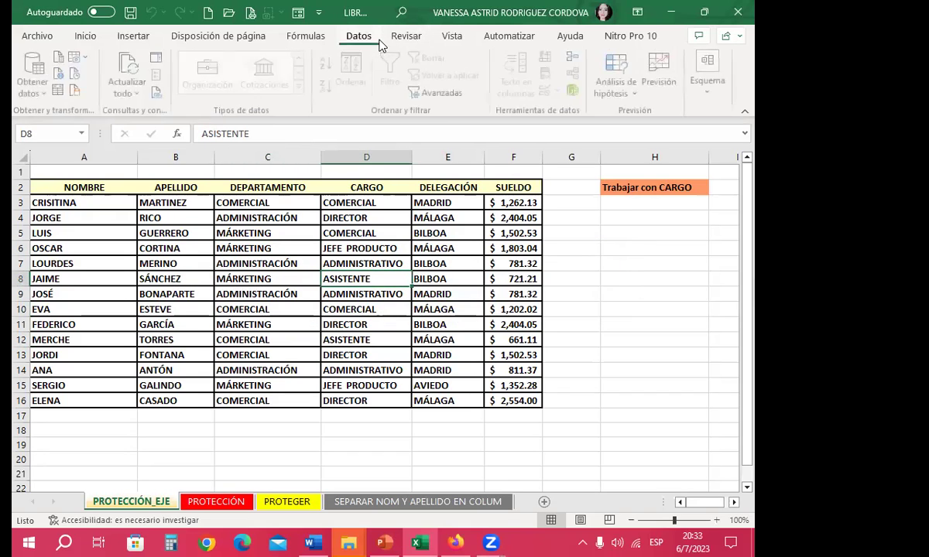
pyautogui.click(395, 36)
pyautogui.click(516, 93)
pyautogui.click(518, 122)
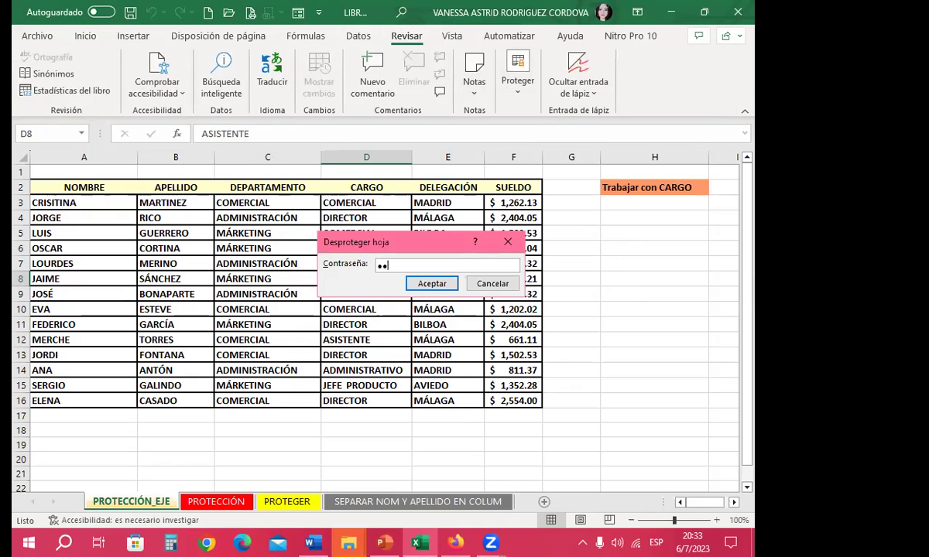
pyautogui.click(432, 283)
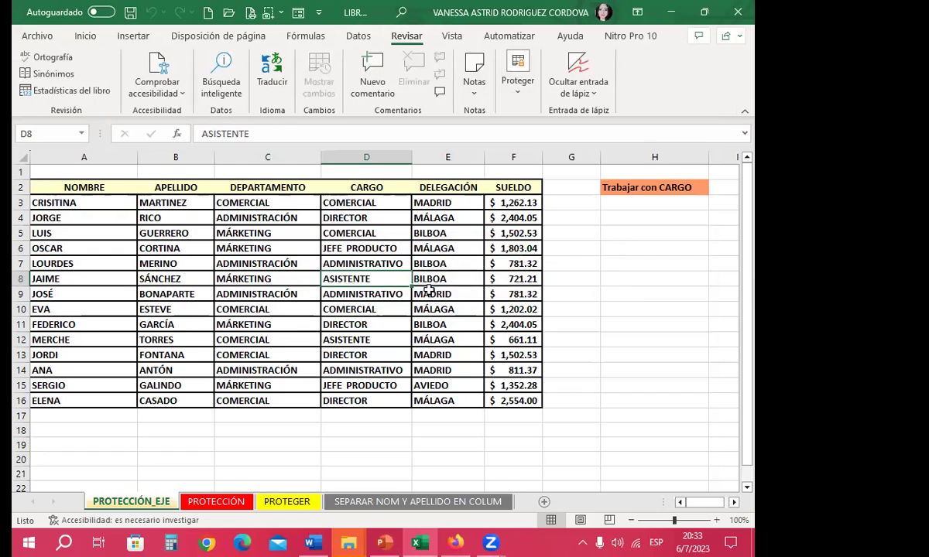
pyautogui.click(450, 280)
# Step: Colour the DELEGACIÓN values E8:E16 red, then undo that change
pyautogui.moveTo(451, 280); pyautogui.dragTo(433, 400)
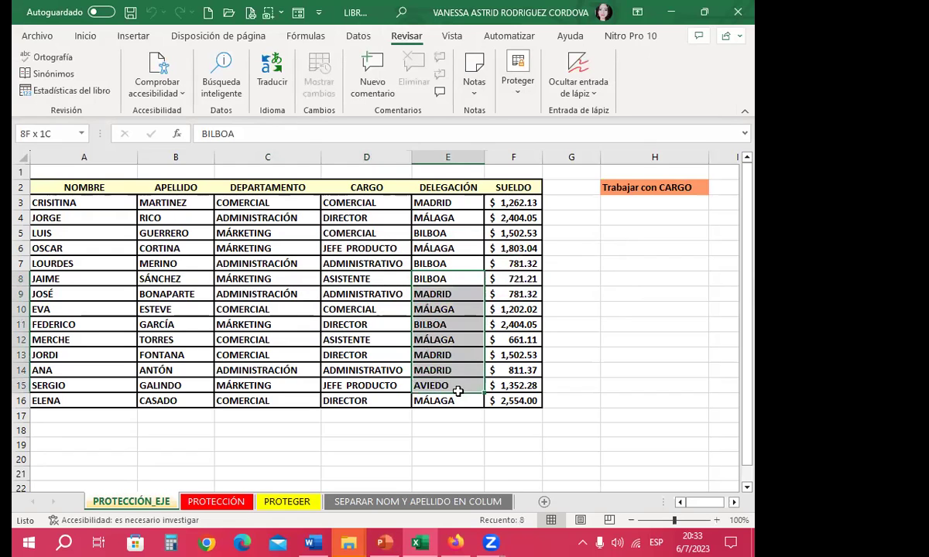
pyautogui.click(87, 35)
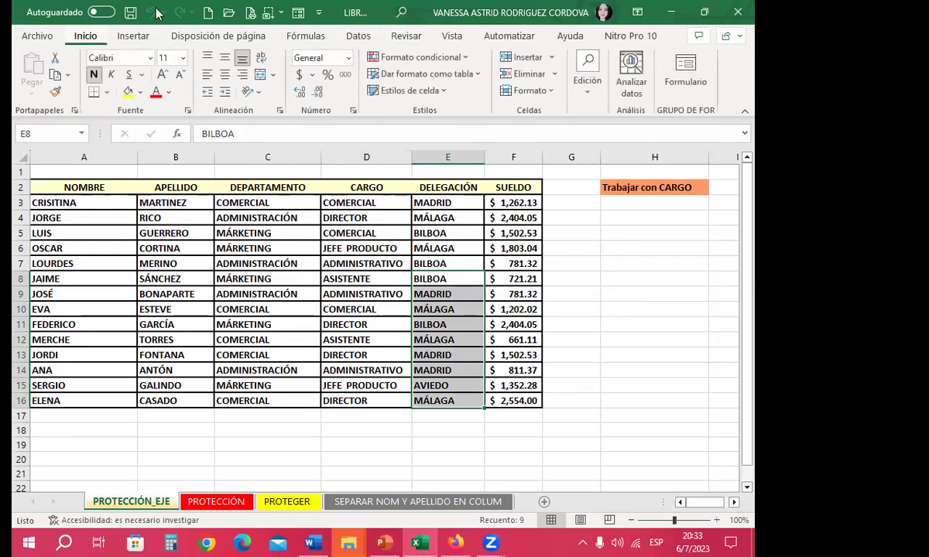
pyautogui.click(156, 92)
pyautogui.click(366, 279)
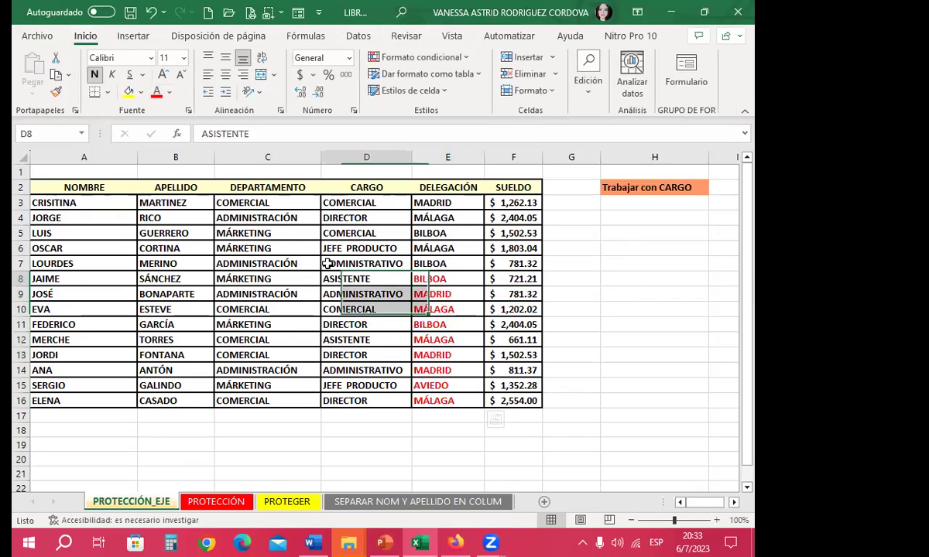
pyautogui.click(454, 261)
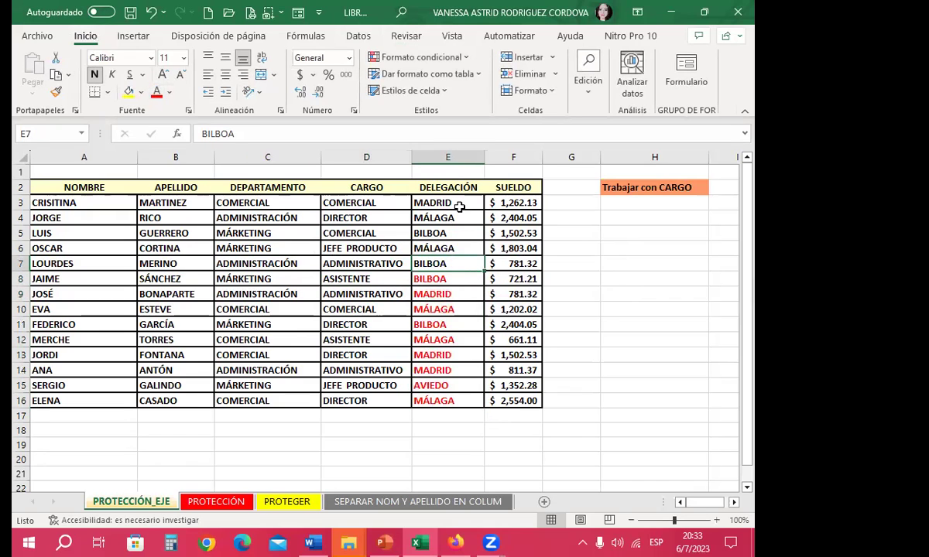
pyautogui.click(150, 13)
# Step: Colour the SUELDO values F3:F16 red, then close and reopen the workbook from File Explorer
pyautogui.click(511, 203)
pyautogui.moveTo(531, 207); pyautogui.dragTo(532, 401)
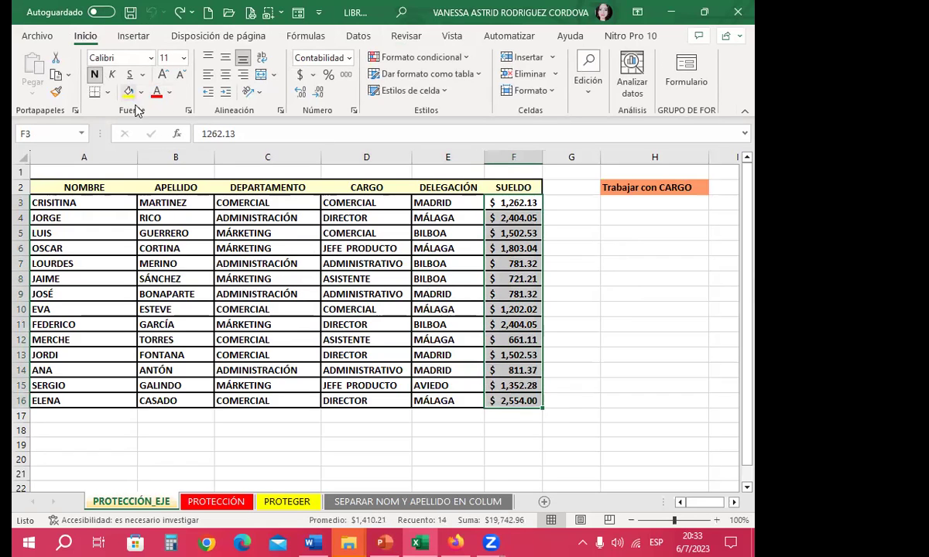
pyautogui.click(157, 91)
pyautogui.click(323, 326)
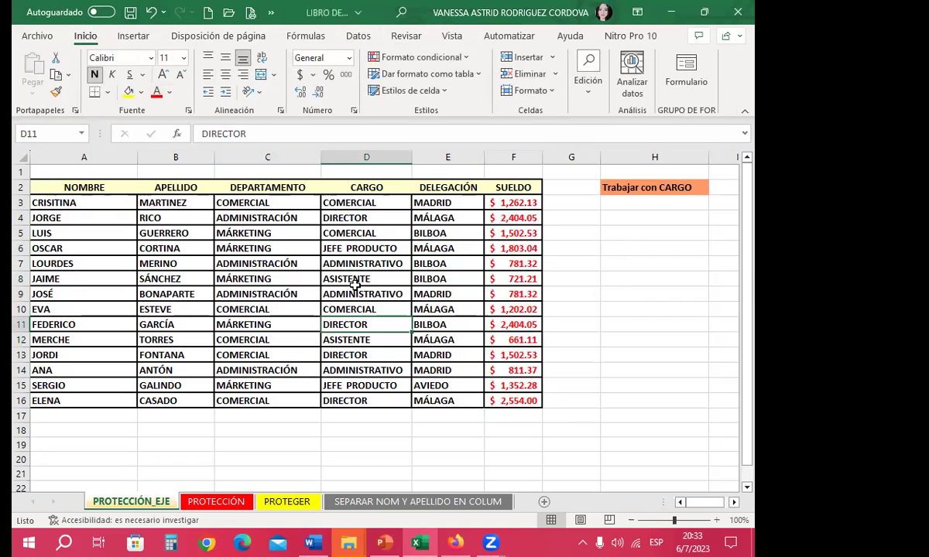
pyautogui.click(734, 13)
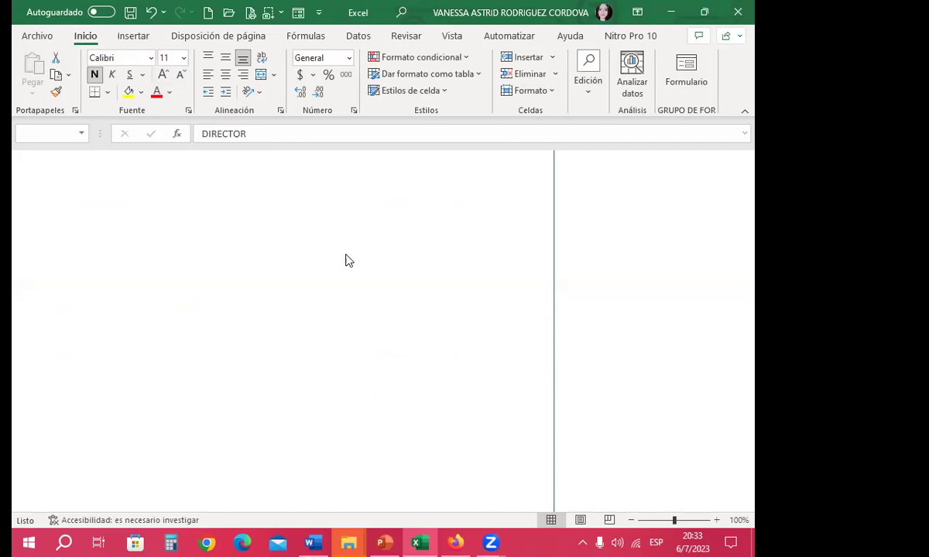
pyautogui.doubleClick(333, 183)
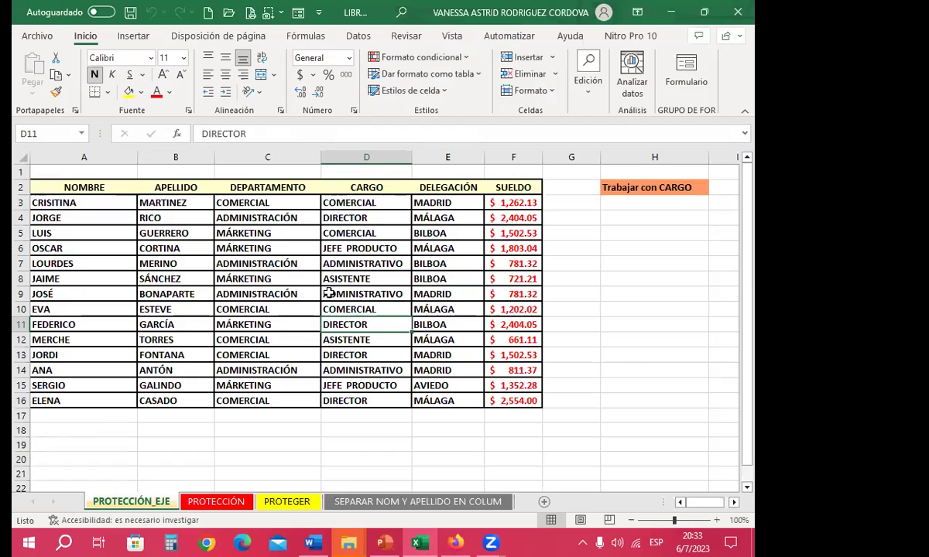
pyautogui.click(331, 294)
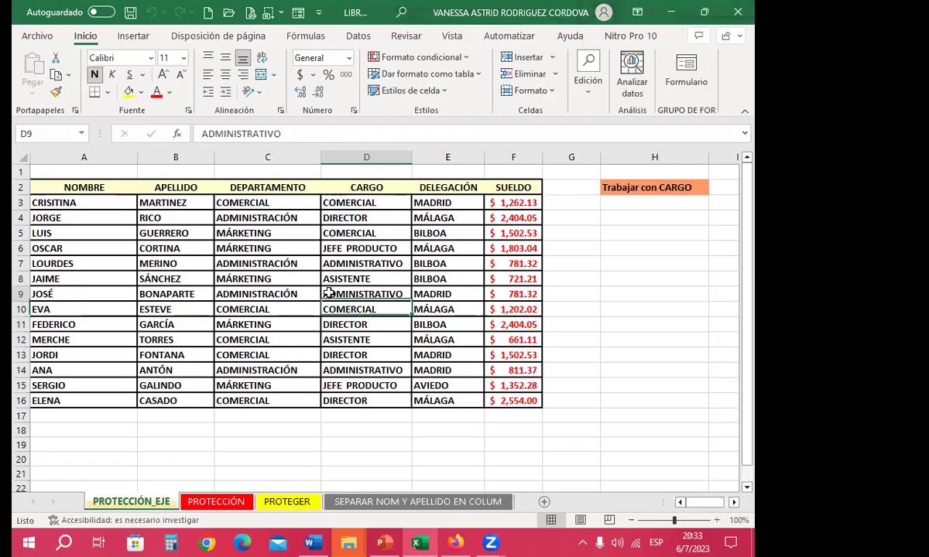
pyautogui.moveTo(502, 203); pyautogui.dragTo(499, 400)
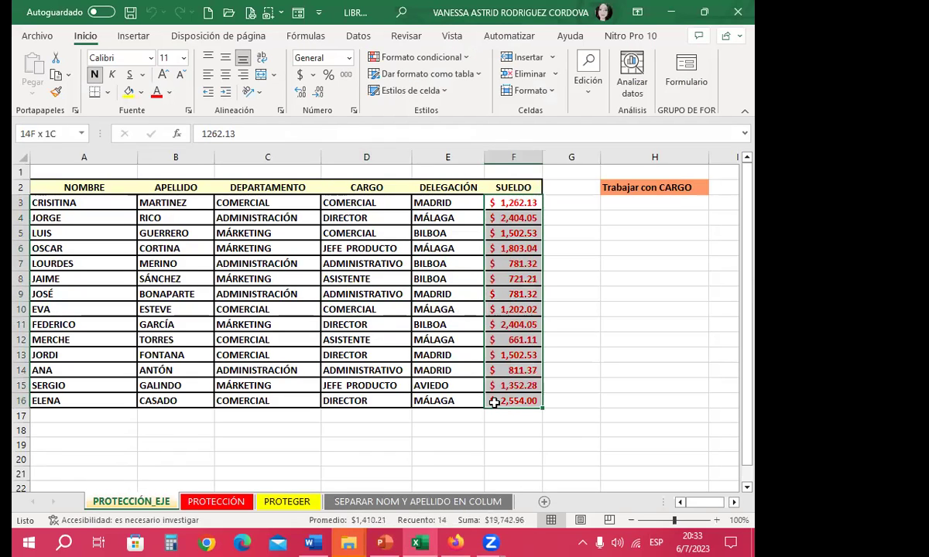
pyautogui.click(169, 91)
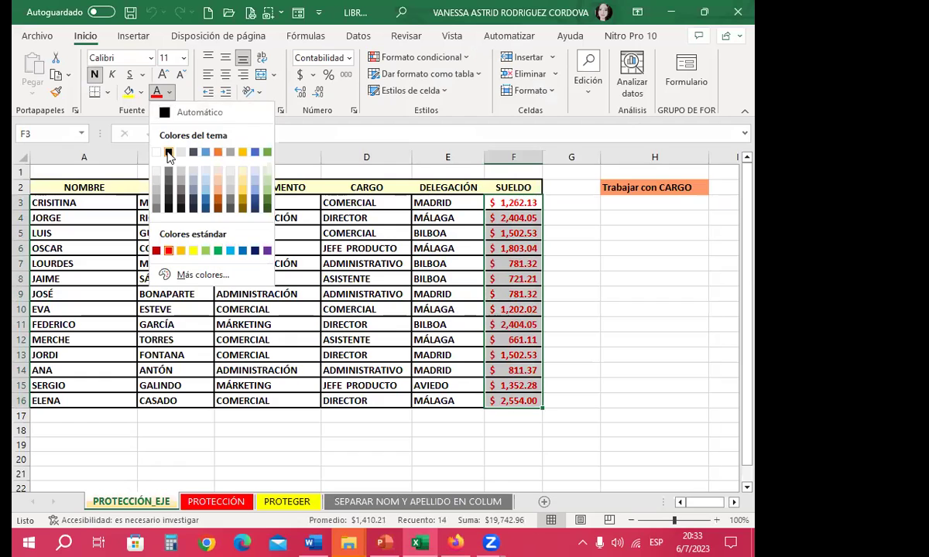
pyautogui.click(174, 152)
pyautogui.click(496, 263)
pyautogui.click(282, 355)
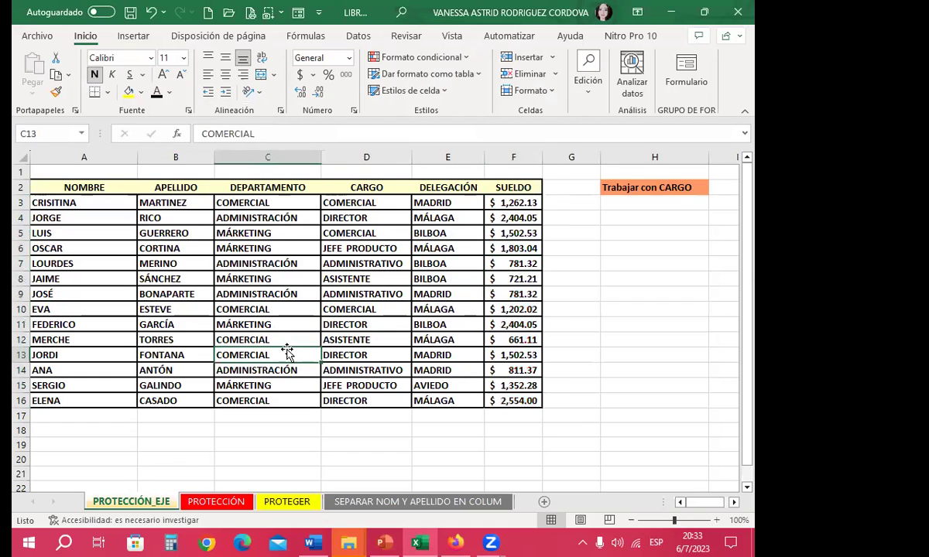
pyautogui.click(336, 334)
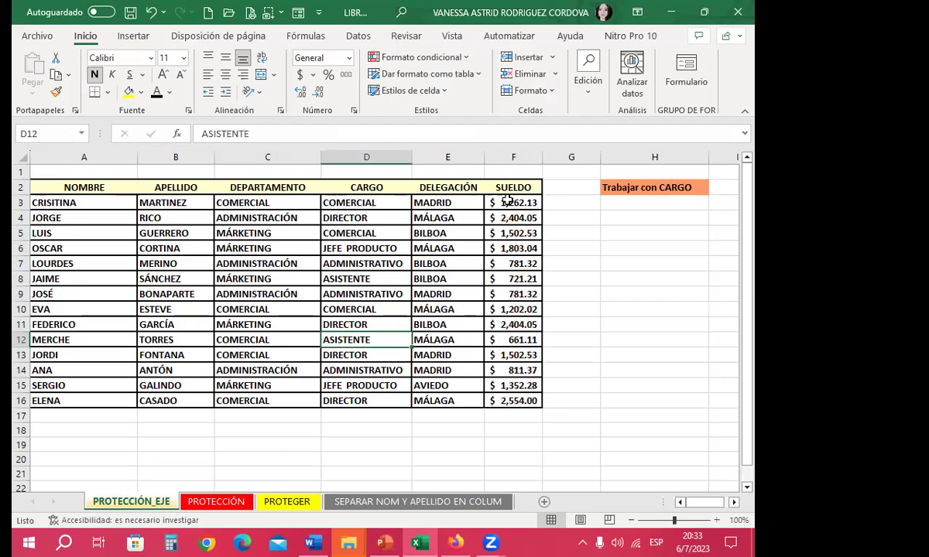
pyautogui.moveTo(507, 200); pyautogui.dragTo(499, 398)
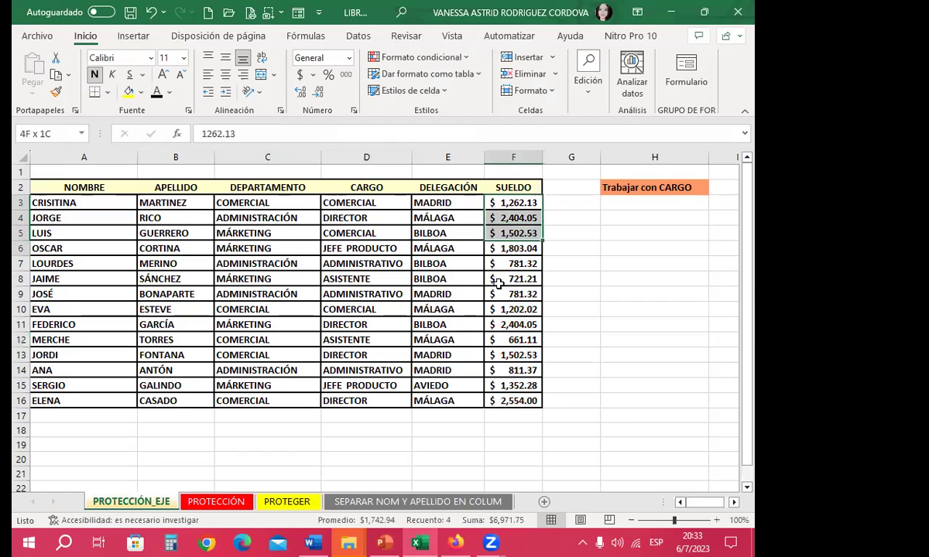
pyautogui.click(168, 91)
pyautogui.click(166, 246)
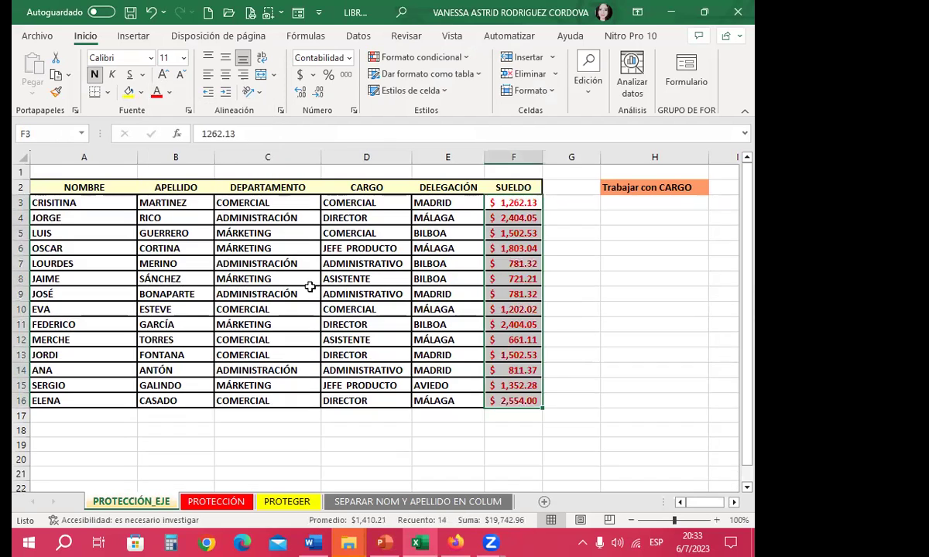
pyautogui.click(356, 309)
# Step: Protect the PROTECCIÓN_EJE sheet with a password, entering and confirming it
pyautogui.click(405, 36)
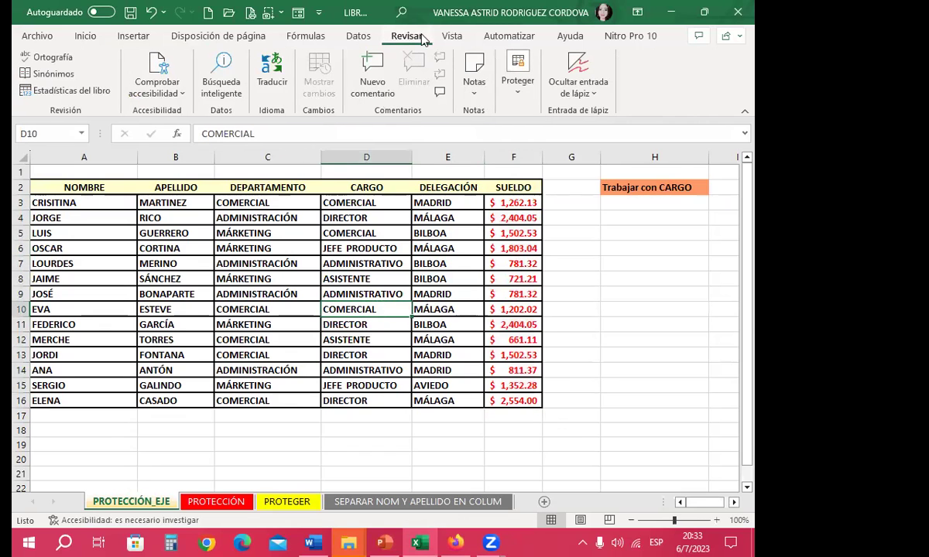
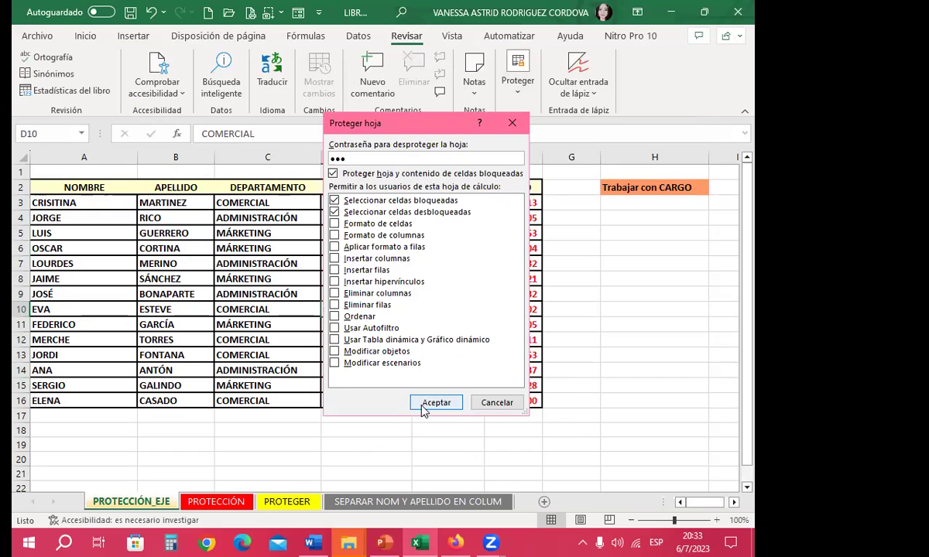
pyautogui.click(432, 404)
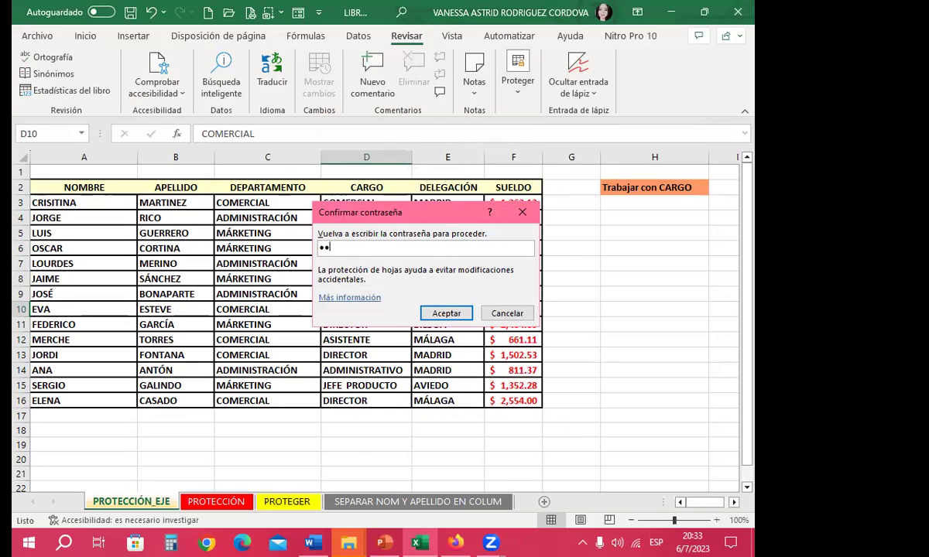
pyautogui.click(447, 312)
# Step: Click cells D9, C6, H14 and B8 to check the sheet is locked
pyautogui.click(371, 294)
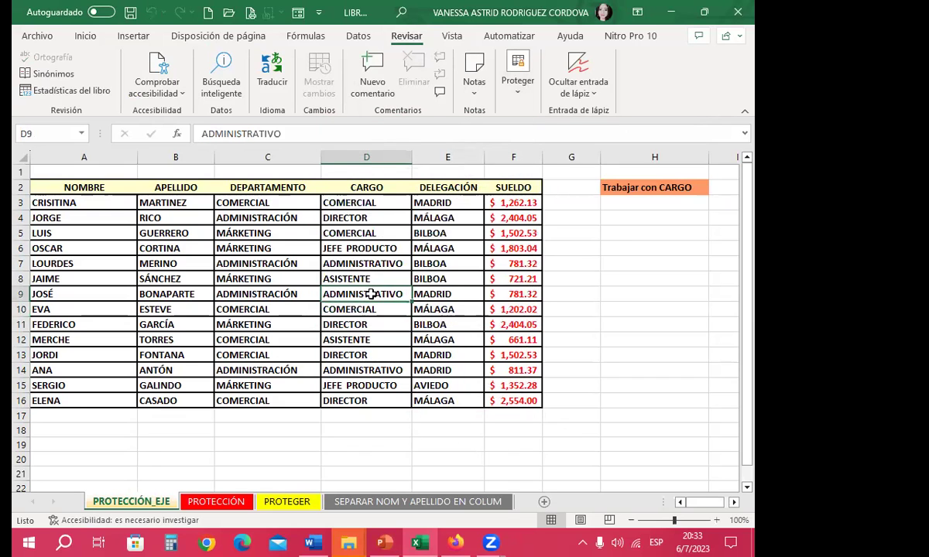
pyautogui.click(230, 251)
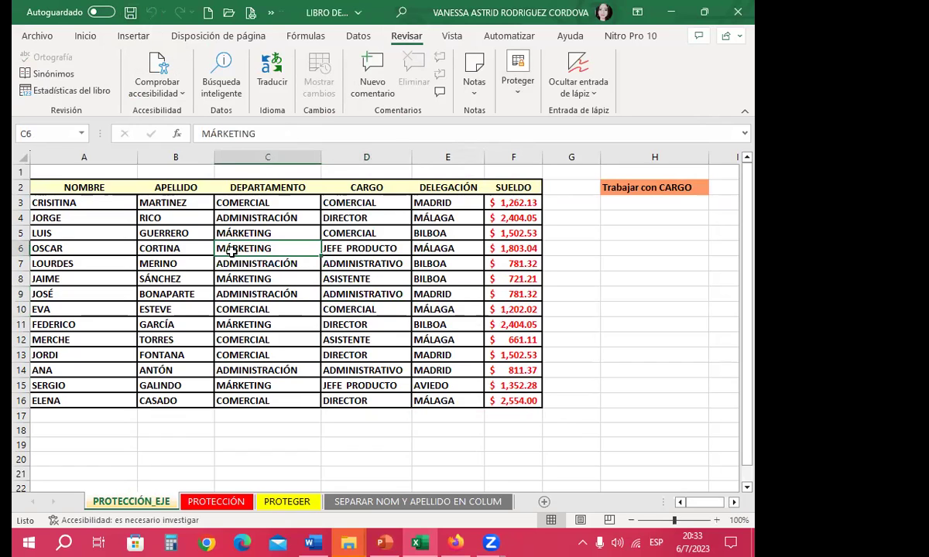
pyautogui.click(345, 295)
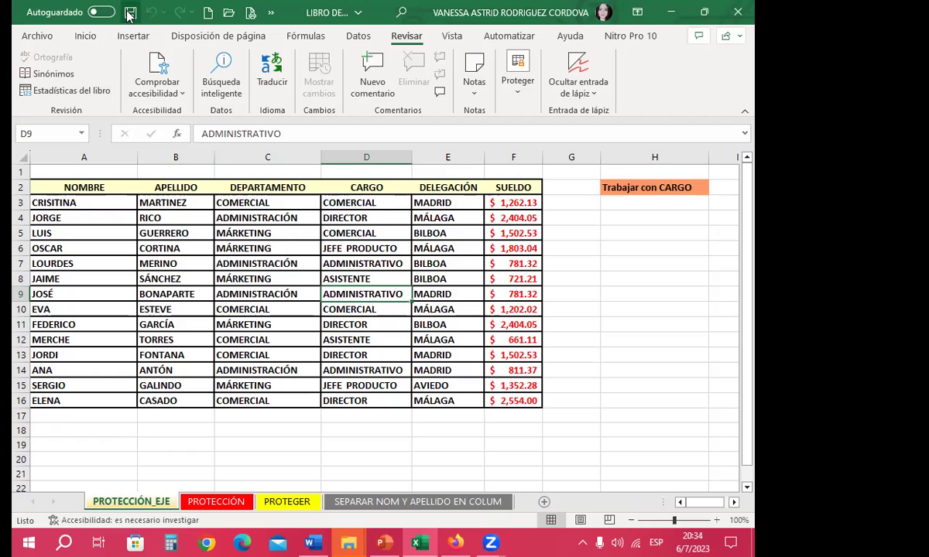
pyautogui.click(685, 371)
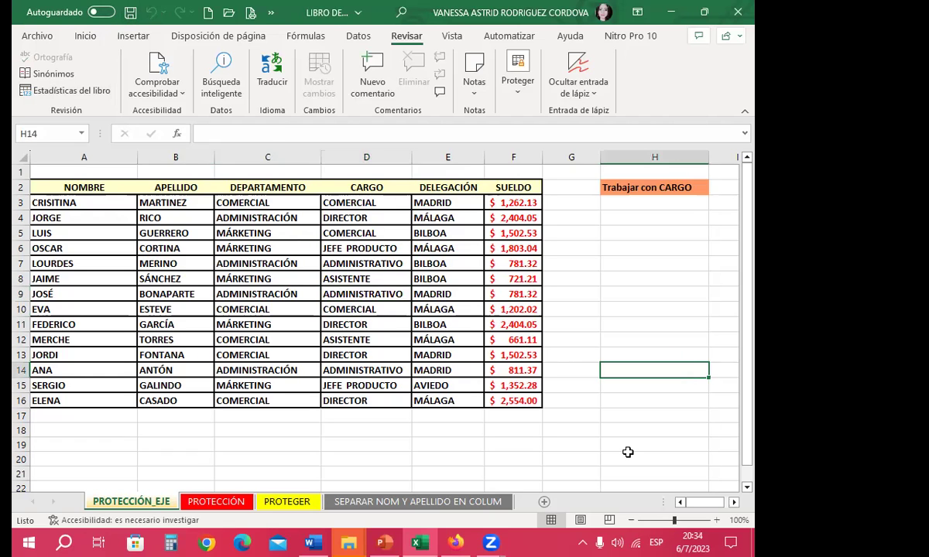
pyautogui.click(208, 273)
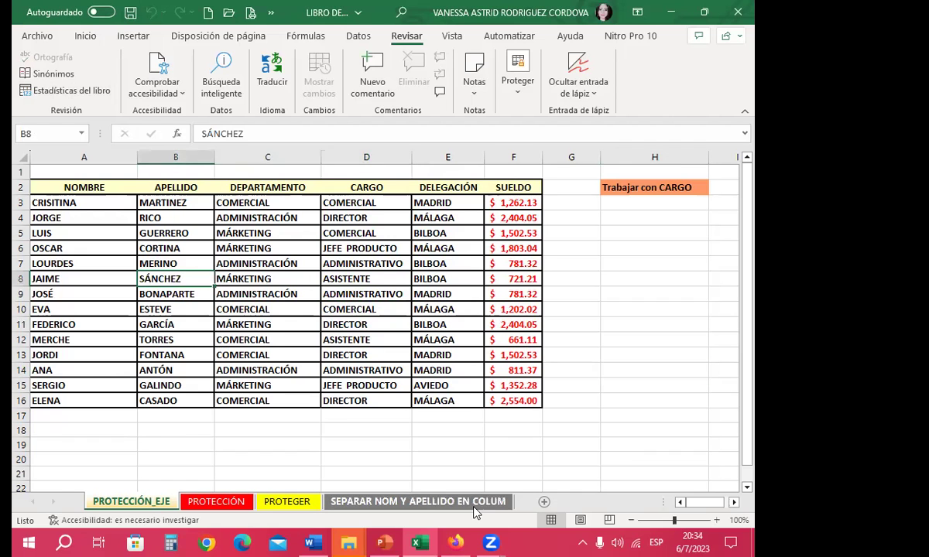
pyautogui.click(471, 503)
pyautogui.click(545, 502)
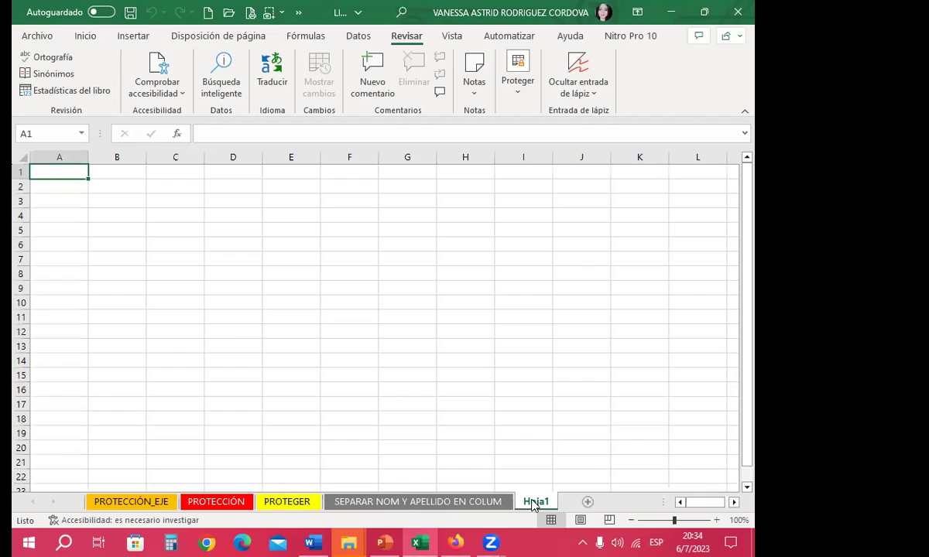
pyautogui.moveTo(526, 502); pyautogui.dragTo(259, 502)
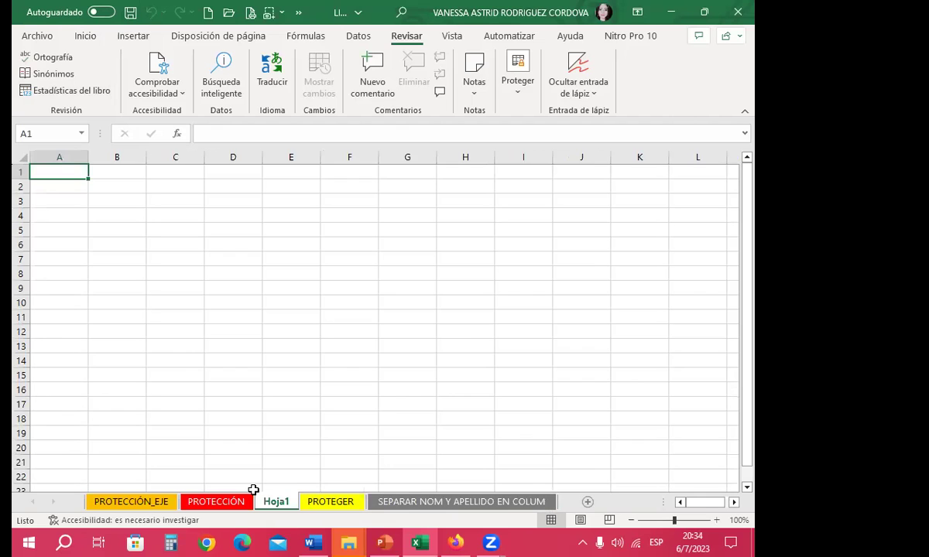
pyautogui.click(588, 502)
pyautogui.click(273, 503)
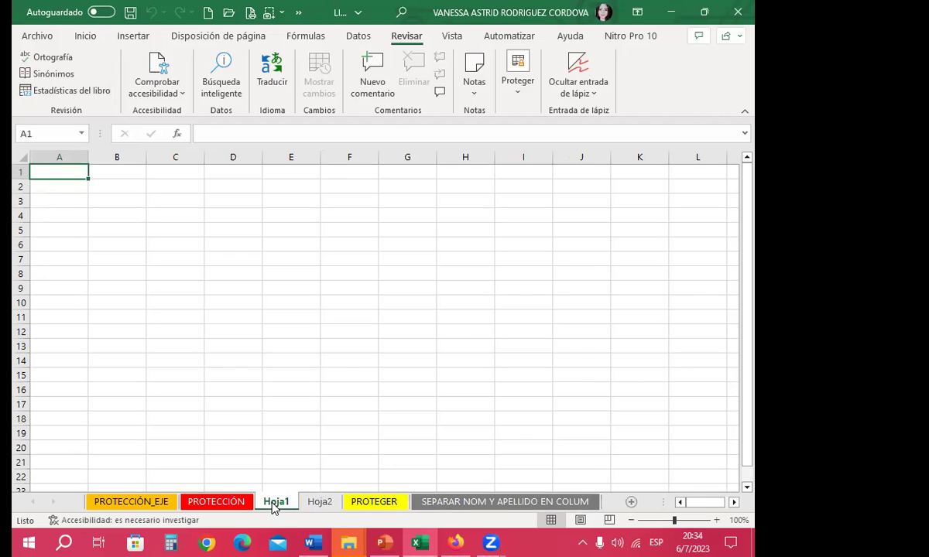
pyautogui.rightClick(313, 503)
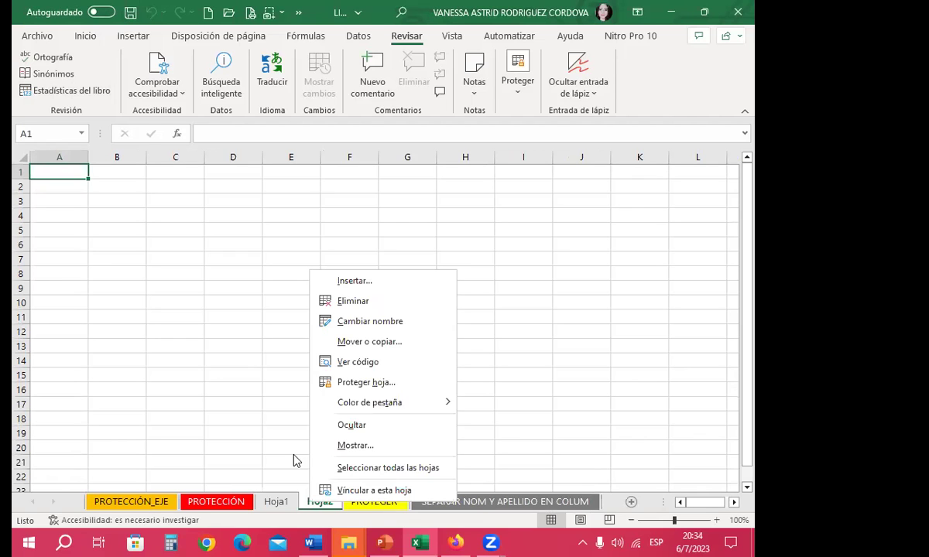
pyautogui.click(349, 302)
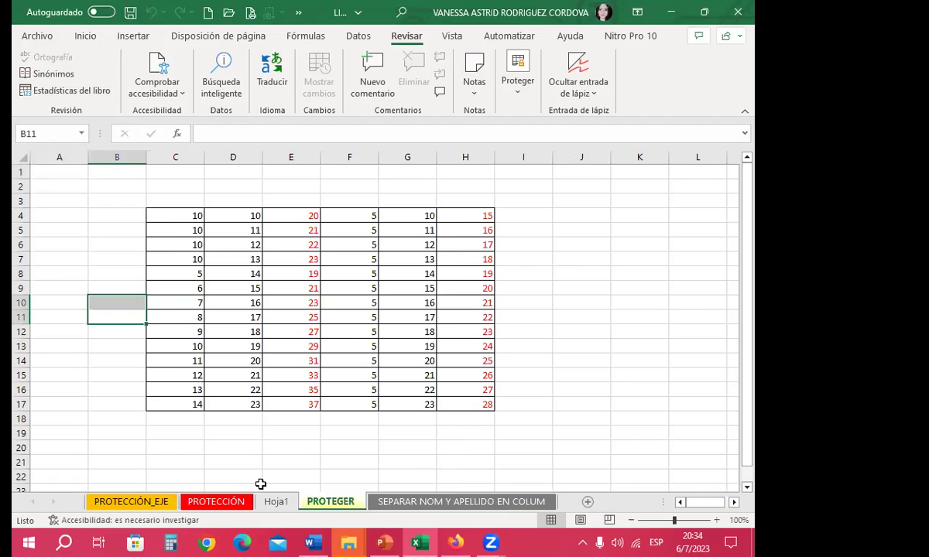
pyautogui.click(219, 503)
pyautogui.rightClick(271, 502)
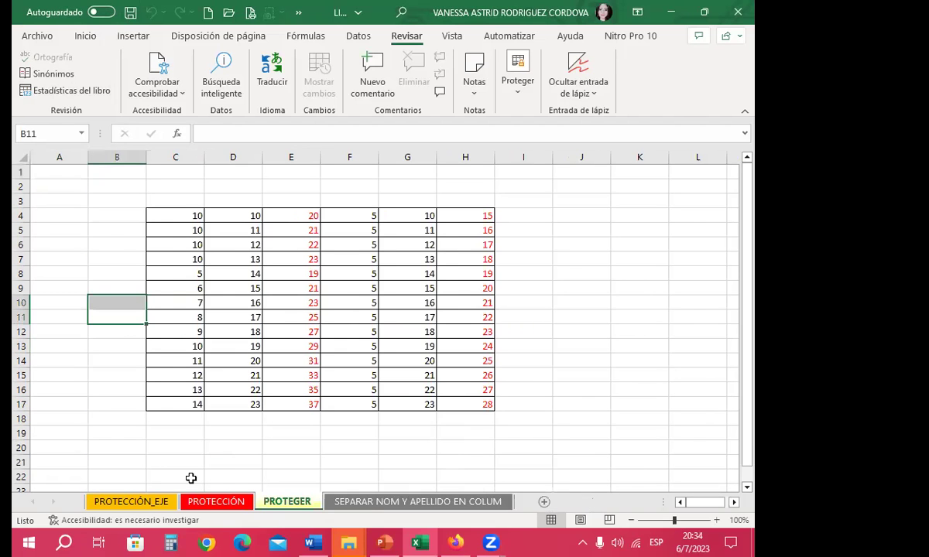
pyautogui.click(150, 502)
pyautogui.click(153, 503)
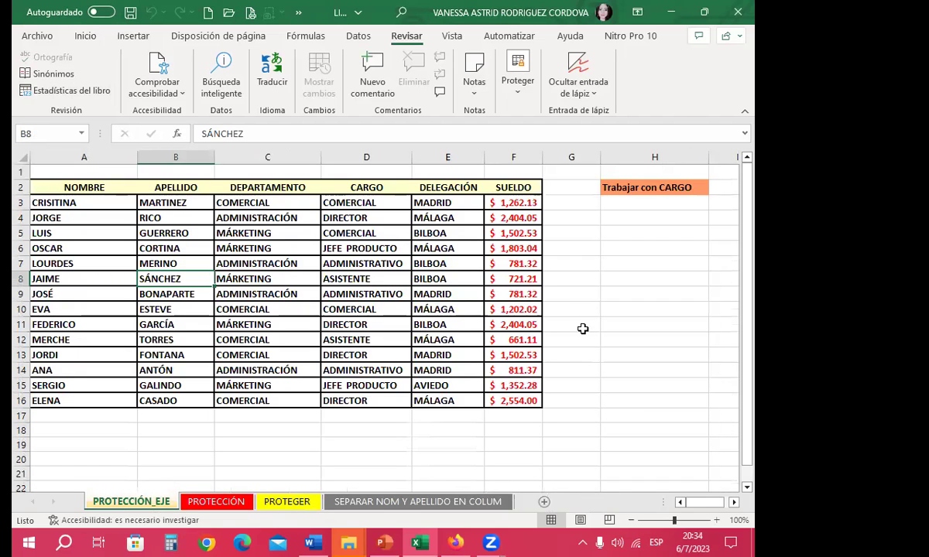
# Step: Protect the workbook structure via Proteger libro with Estructura checked, confirming the password
pyautogui.click(517, 77)
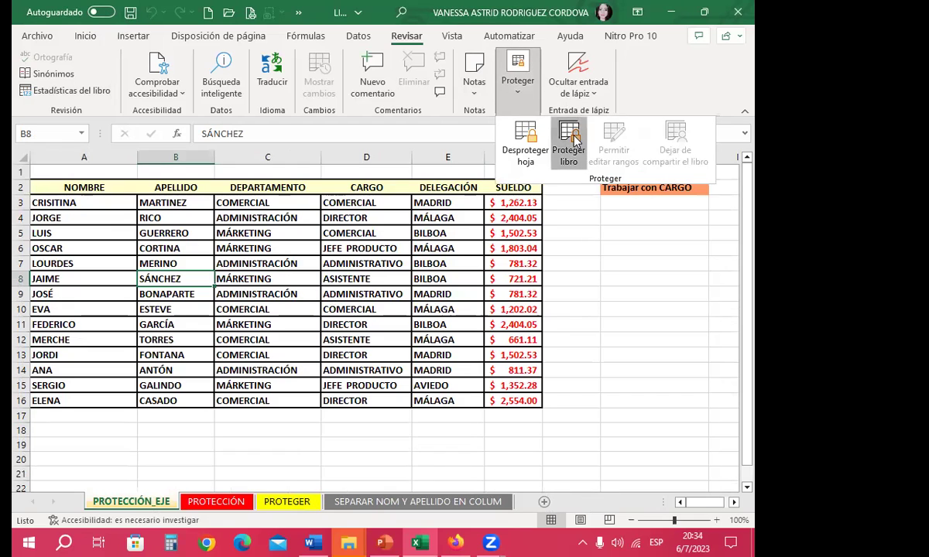
pyautogui.click(568, 141)
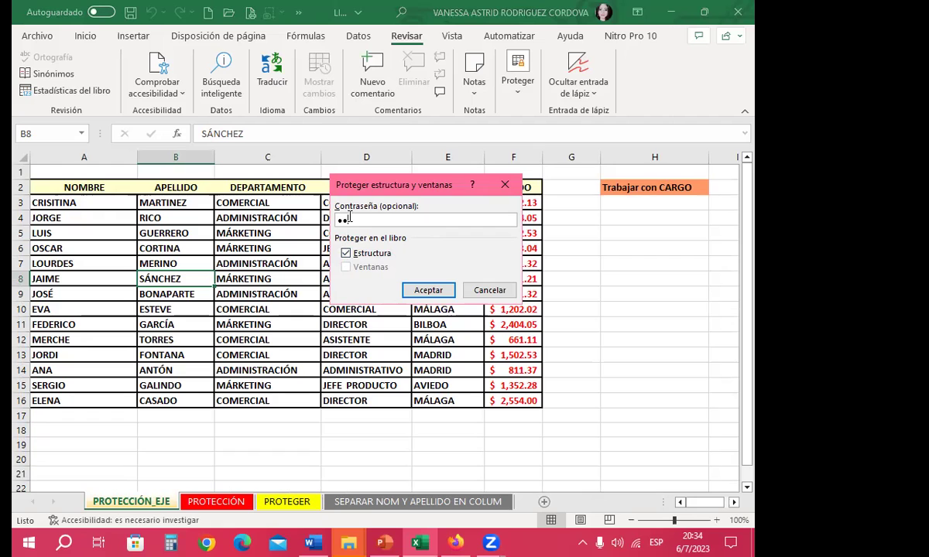
pyautogui.click(421, 290)
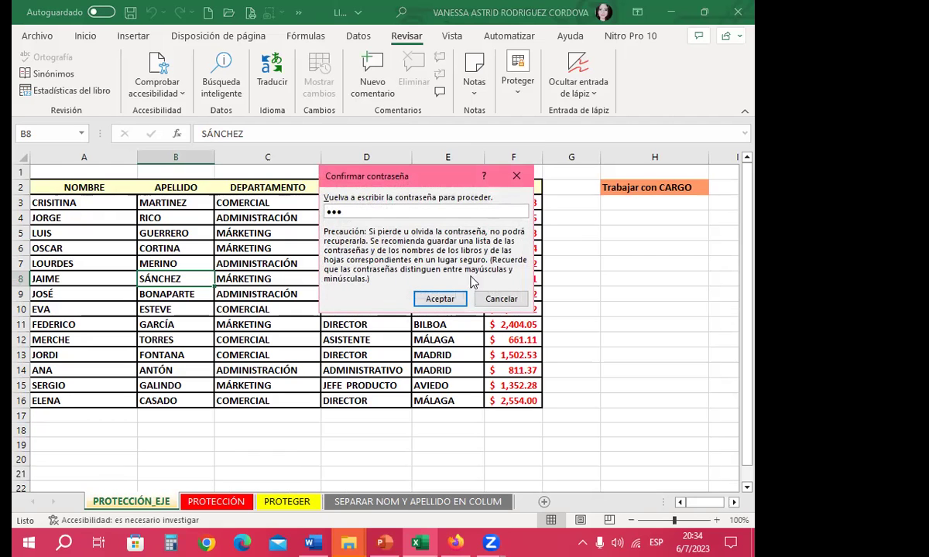
pyautogui.click(438, 297)
pyautogui.click(417, 308)
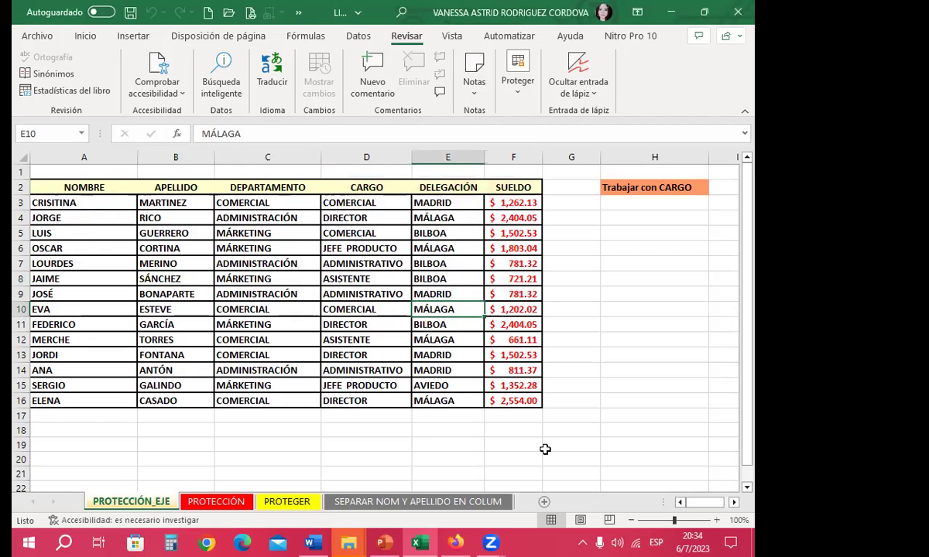
pyautogui.click(422, 305)
pyautogui.click(315, 279)
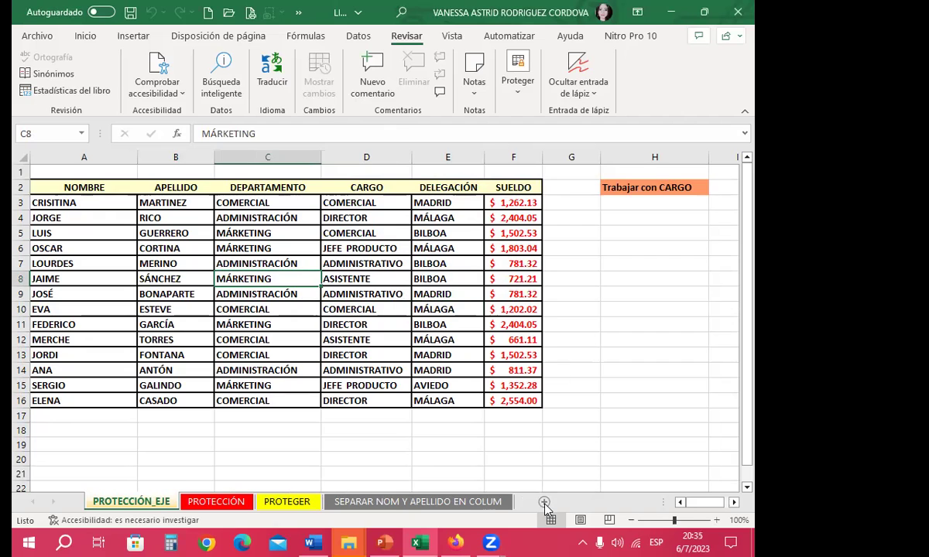
pyautogui.rightClick(474, 501)
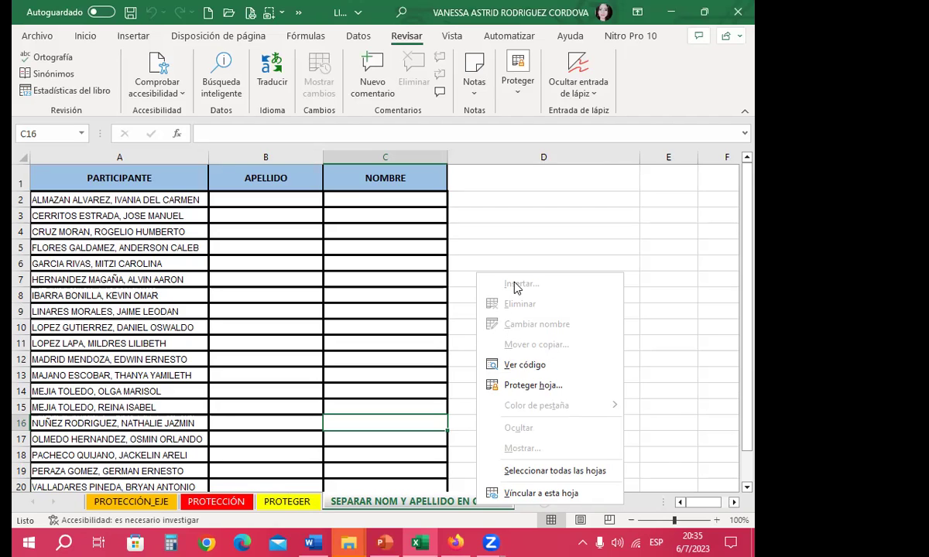
pyautogui.click(294, 321)
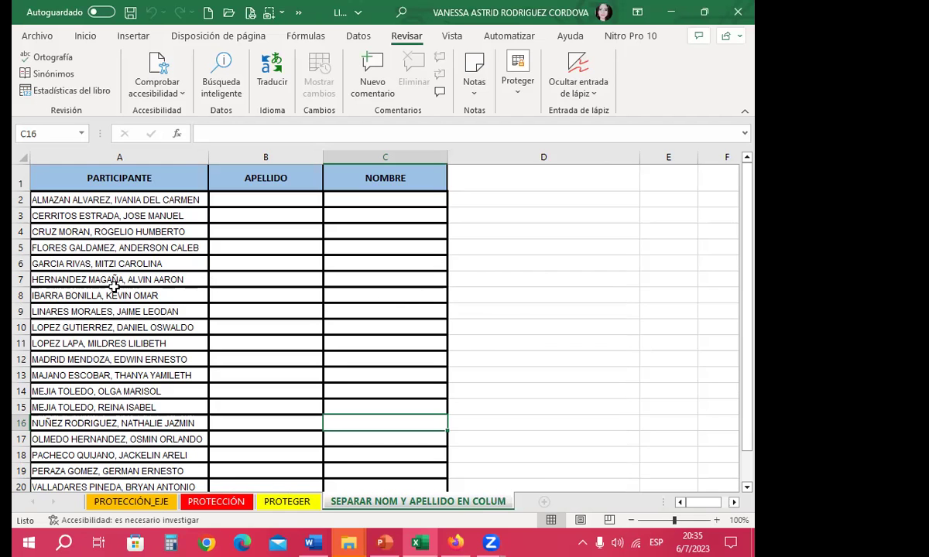
pyautogui.click(190, 503)
pyautogui.click(131, 501)
pyautogui.click(226, 323)
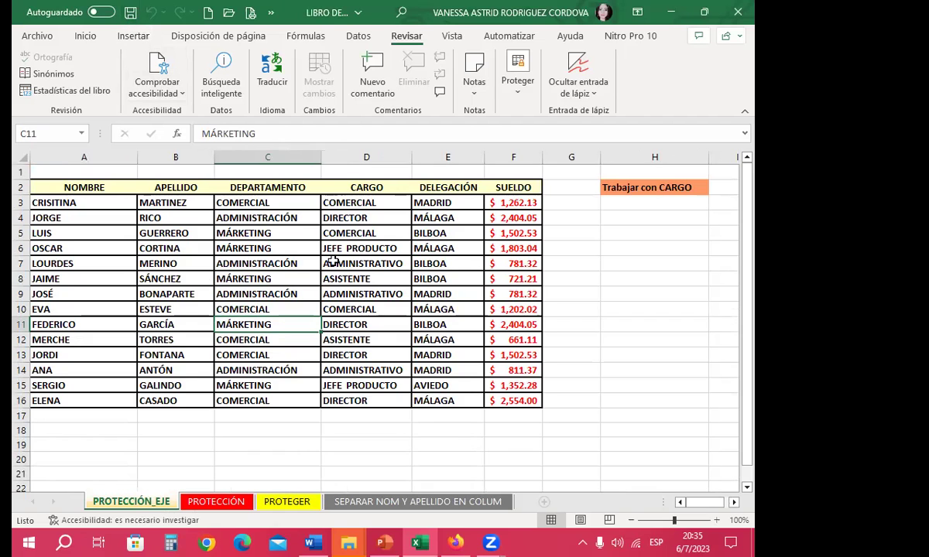
# Step: Close the workbook, reopen it from File Explorer and maximize the Excel window
pyautogui.click(738, 12)
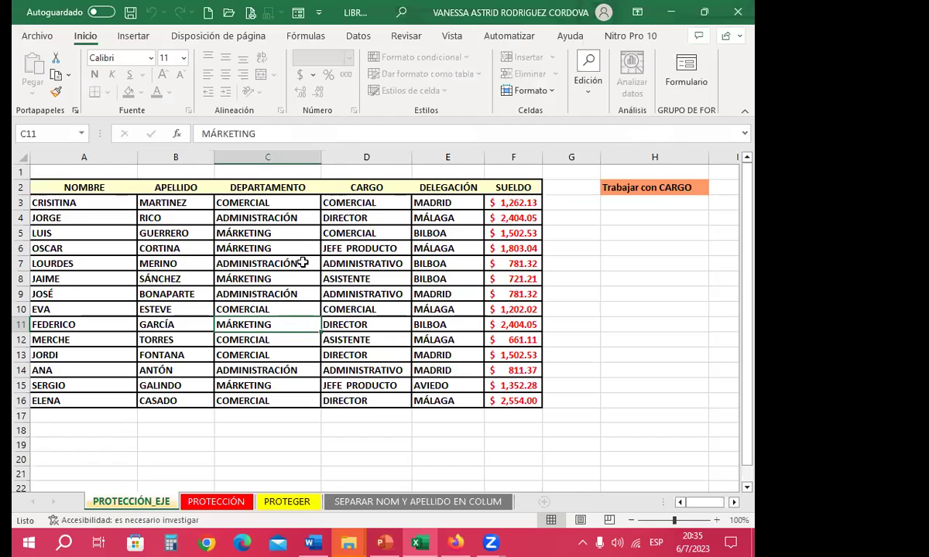
pyautogui.click(301, 263)
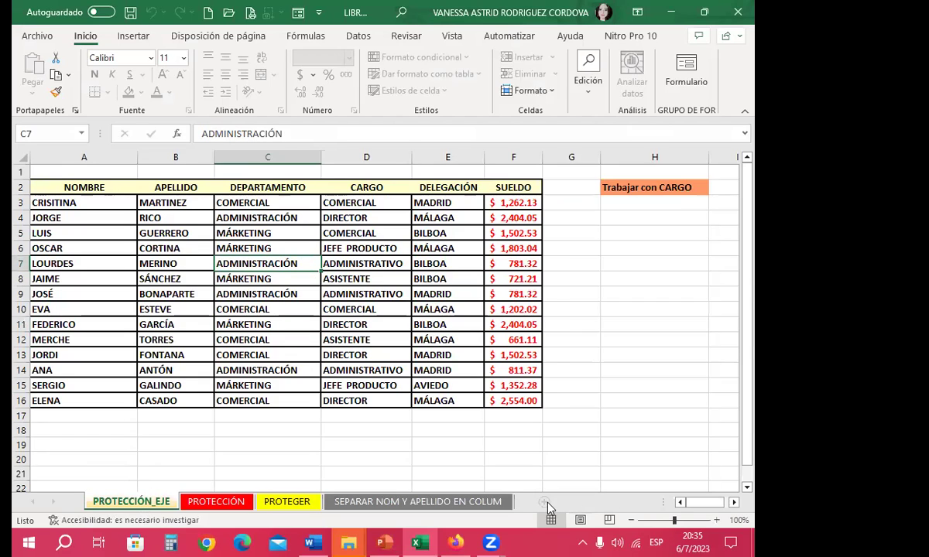
pyautogui.click(703, 11)
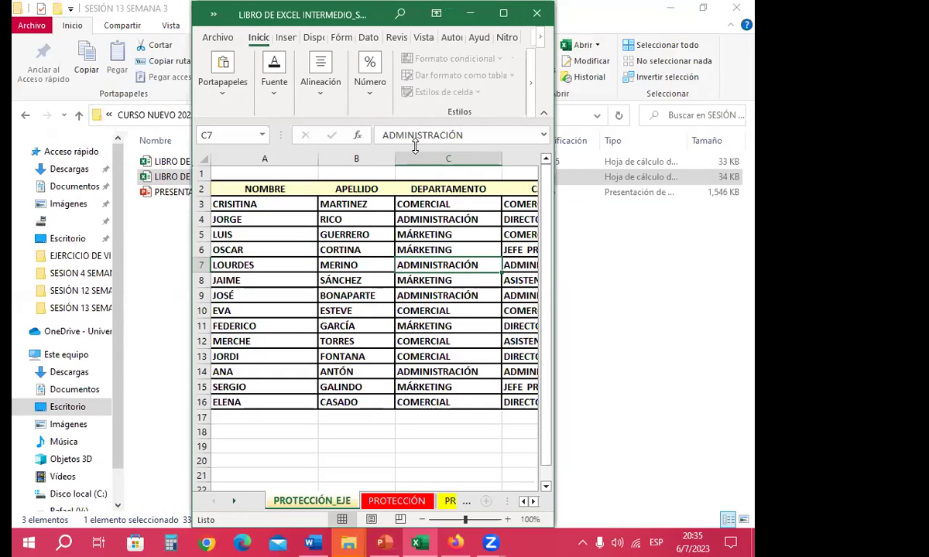
pyautogui.click(504, 22)
# Step: Check cells G8, D10 and C10, then snap the window left and back to full screen
pyautogui.click(567, 283)
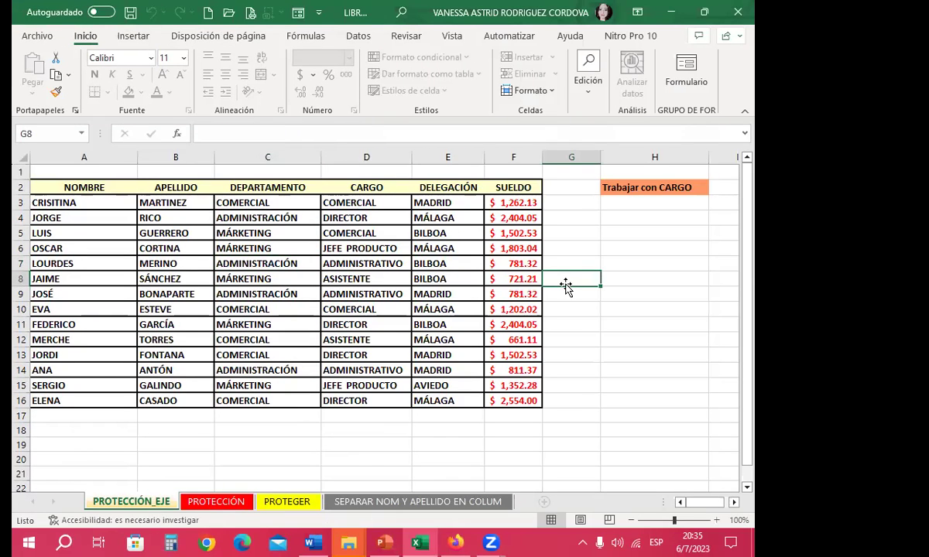
pyautogui.click(324, 291)
pyautogui.click(274, 291)
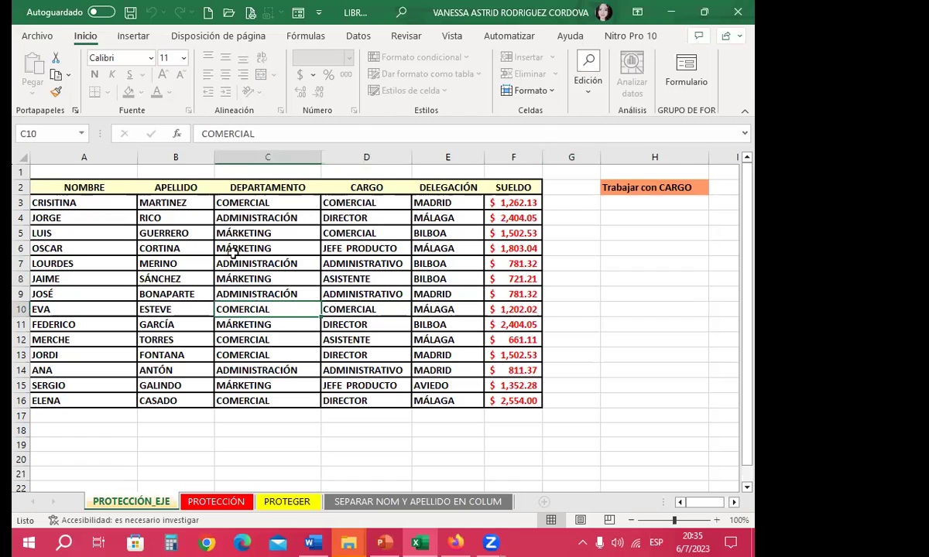
pyautogui.click(703, 12)
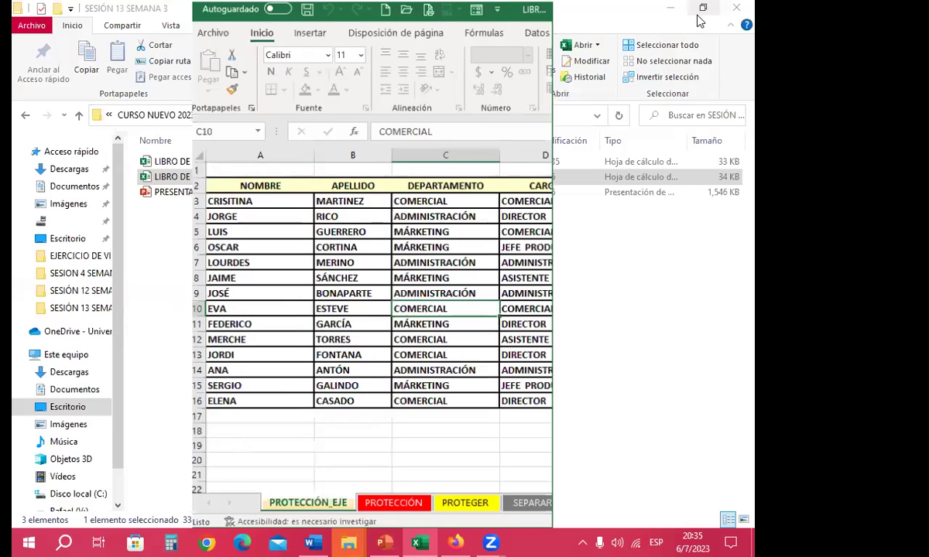
pyautogui.press('super+Left')
pyautogui.press('super+Up')
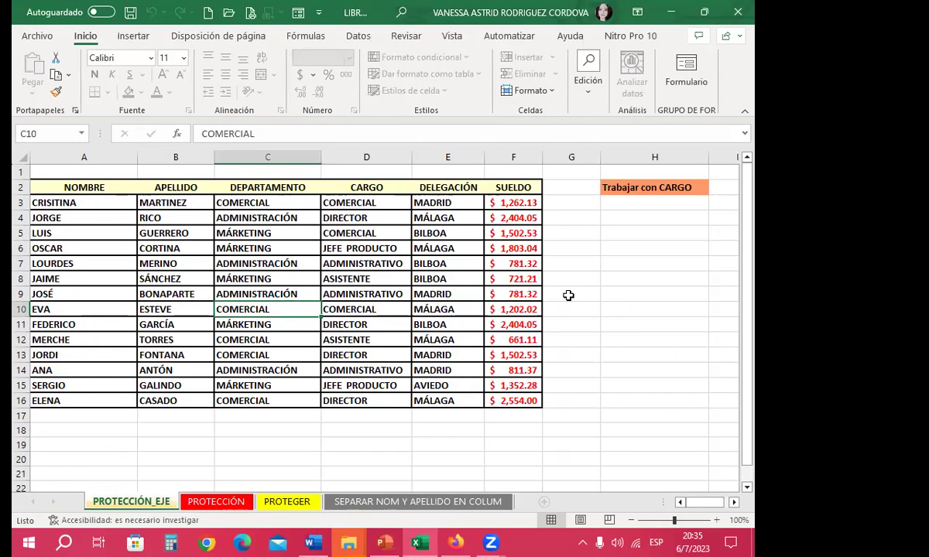
pyautogui.click(570, 294)
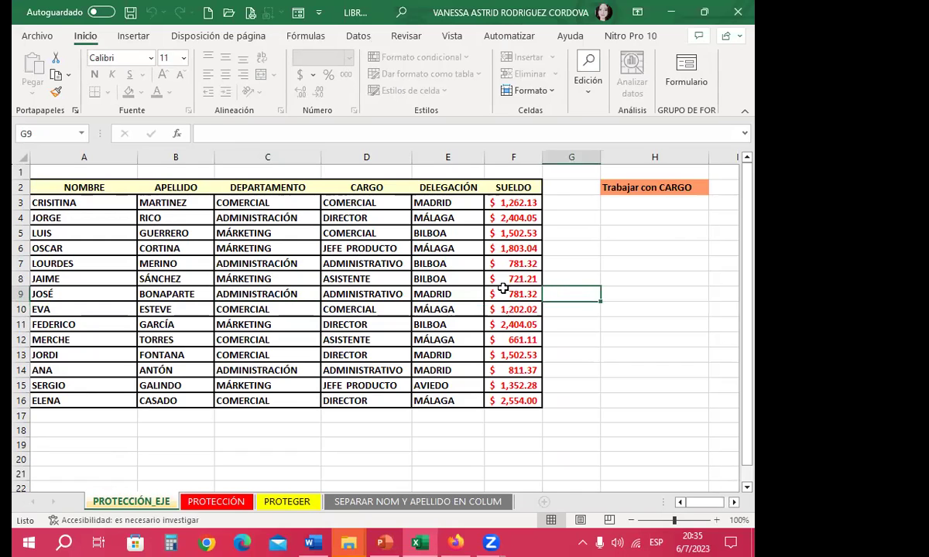
# Step: On the PROTECCIÓN sheet, enter test text BVCBV in I9 and BFXDBF in H11
pyautogui.click(371, 279)
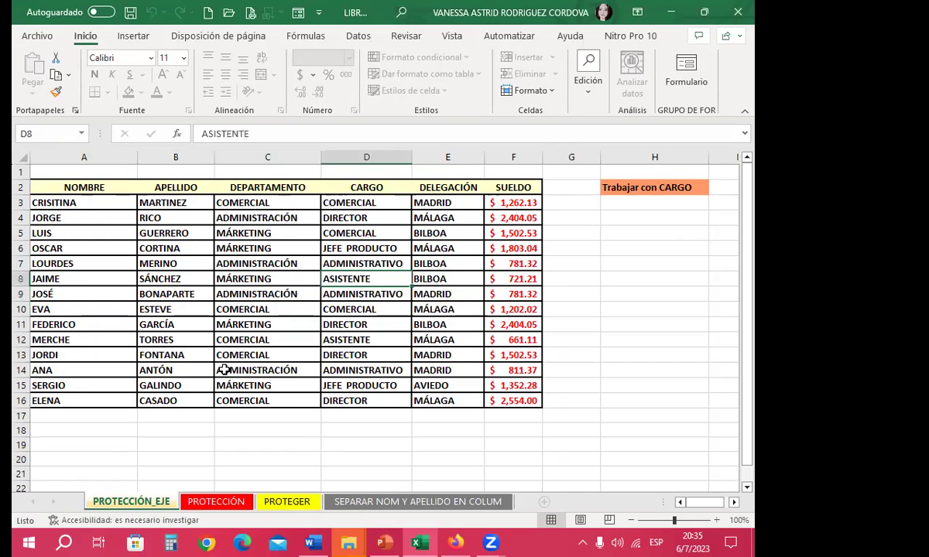
pyautogui.click(214, 501)
pyautogui.click(561, 302)
pyautogui.write('BVCBV')
pyautogui.click(561, 261)
pyautogui.click(534, 331)
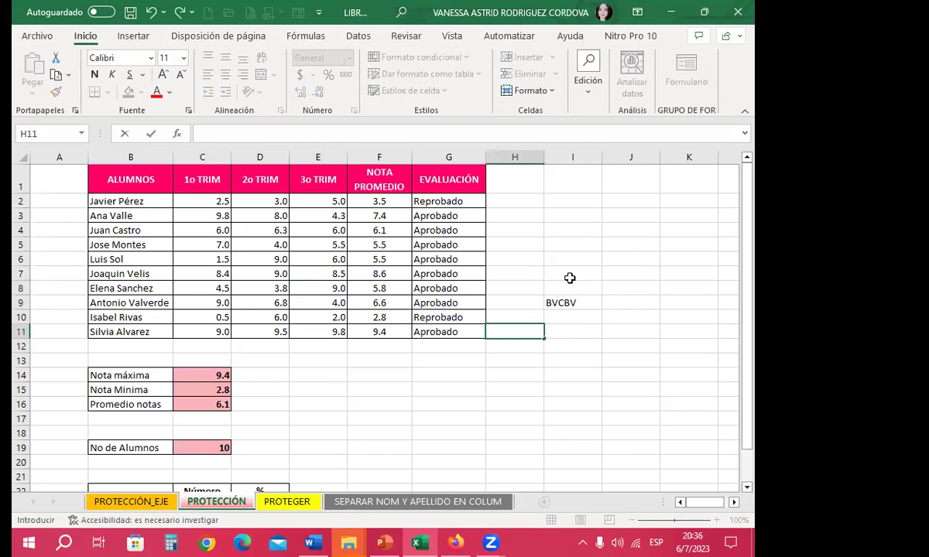
pyautogui.write('BFXDBF')
pyautogui.click(555, 259)
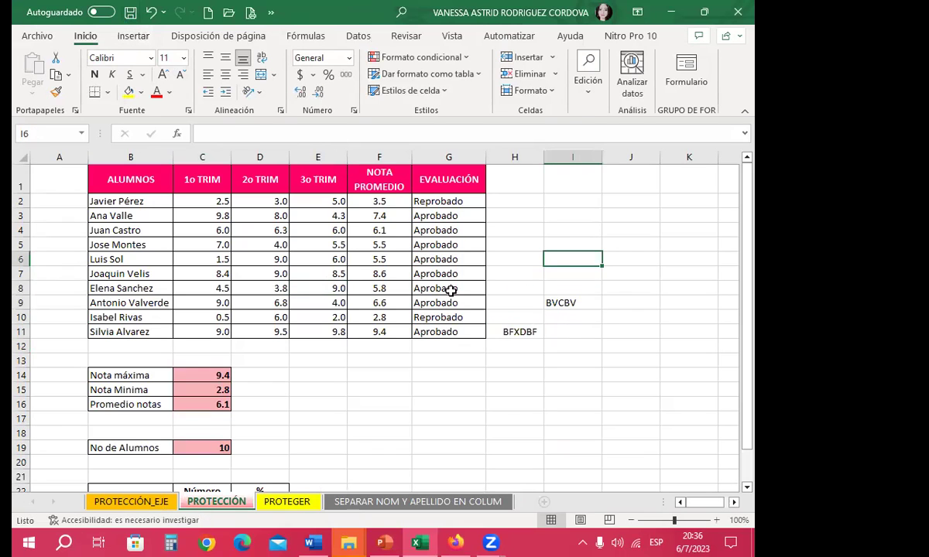
pyautogui.click(614, 332)
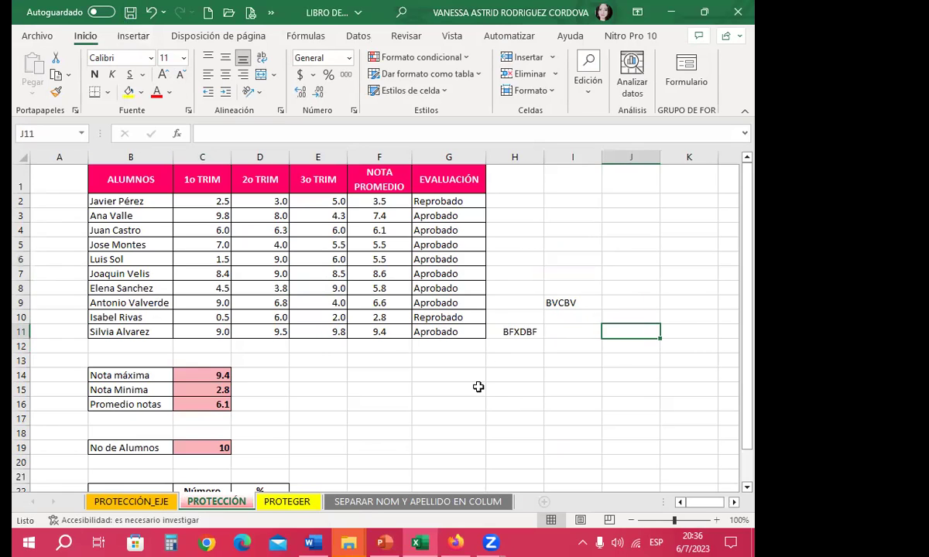
# Step: Try editing the 781.32 salary in F9 on PROTECCIÓN_EJE and dismiss the protection warning
pyautogui.click(282, 501)
pyautogui.click(342, 501)
pyautogui.click(216, 501)
pyautogui.click(146, 505)
pyautogui.click(519, 294)
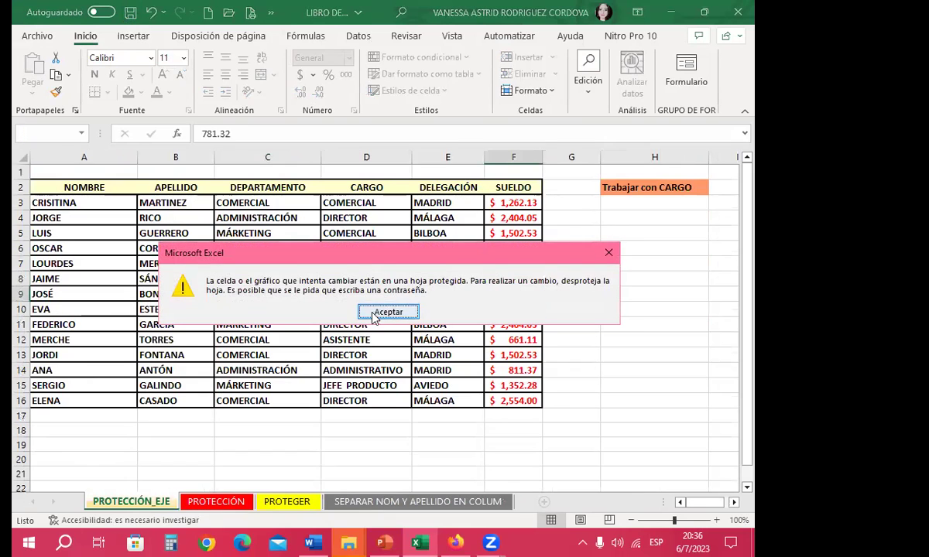
pyautogui.click(366, 301)
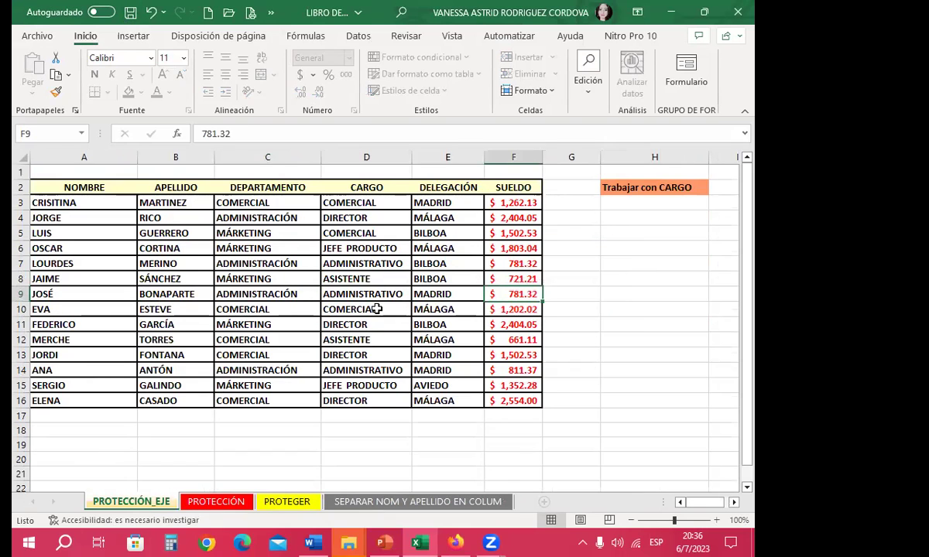
pyautogui.click(379, 304)
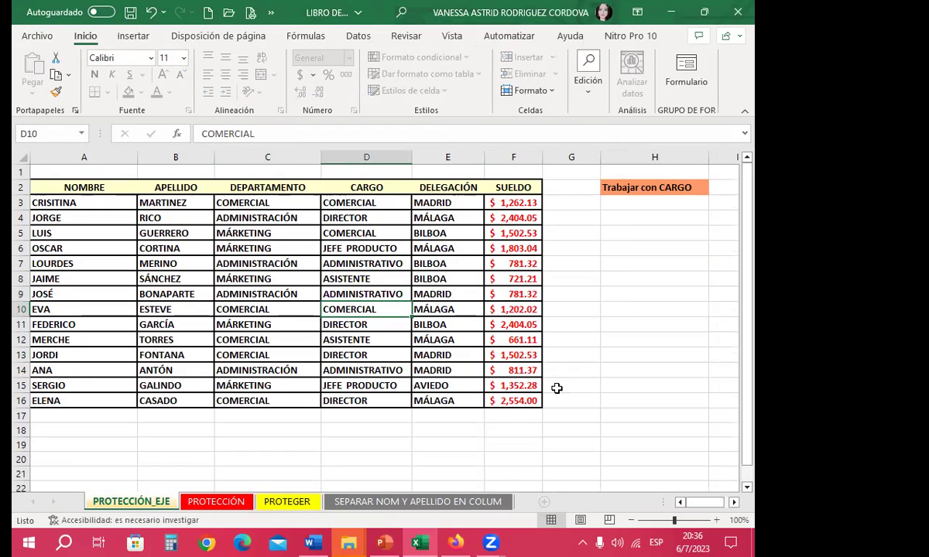
# Step: Remove the protection from the PROTECCIÓN_EJE sheet
pyautogui.click(405, 36)
pyautogui.click(516, 77)
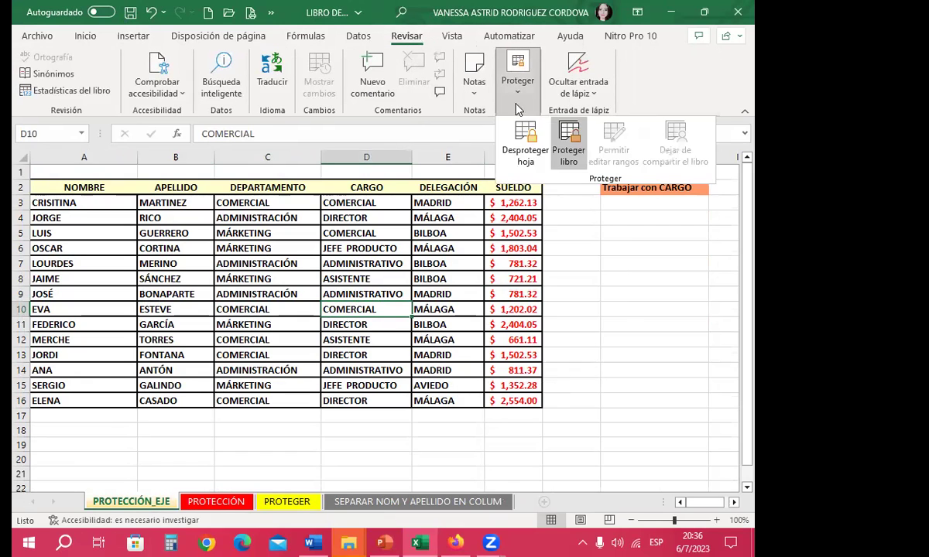
pyautogui.click(521, 144)
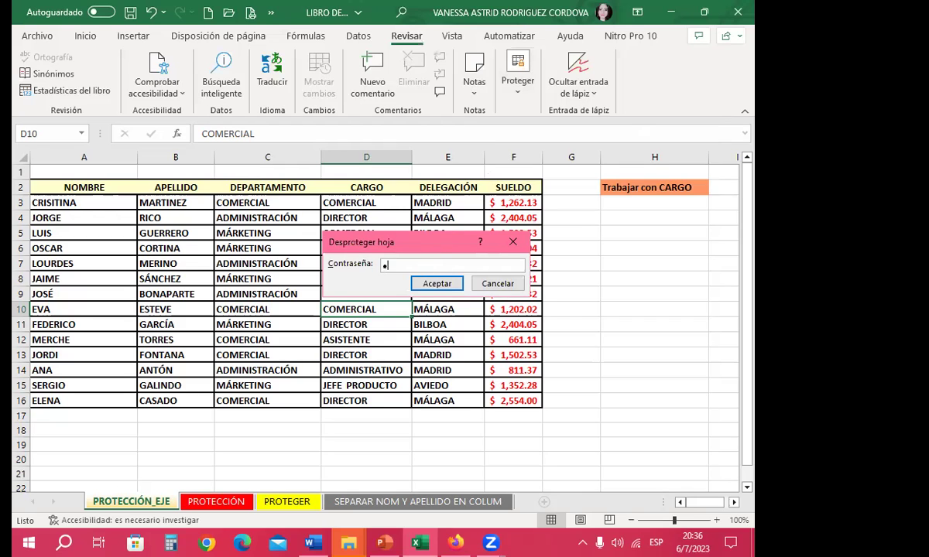
pyautogui.click(433, 283)
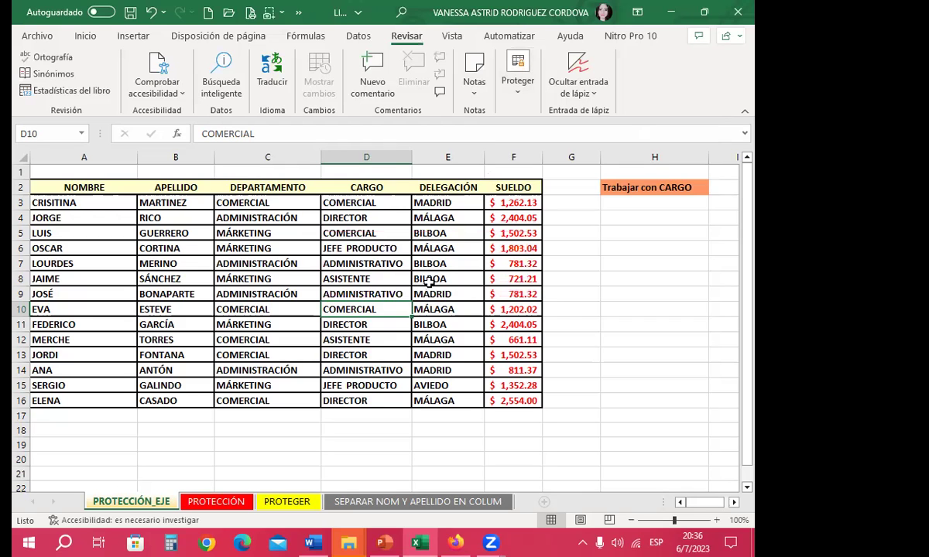
pyautogui.click(429, 277)
pyautogui.click(85, 36)
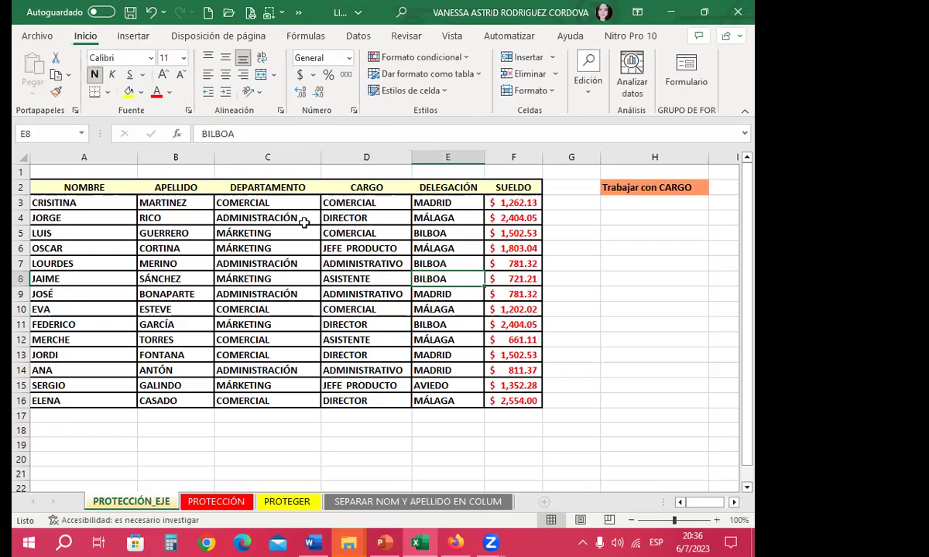
pyautogui.click(284, 246)
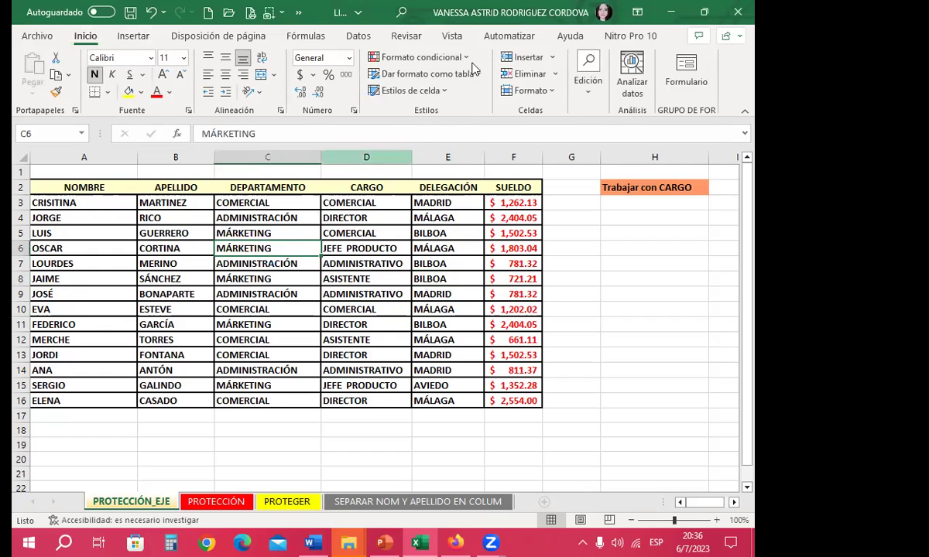
# Step: Unprotect the workbook structure by entering its password
pyautogui.click(409, 37)
pyautogui.click(517, 102)
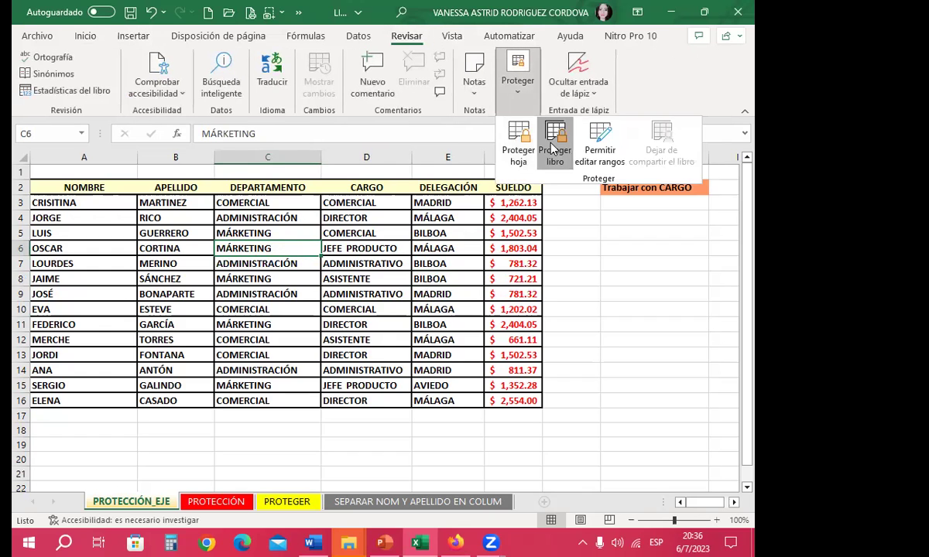
pyautogui.click(557, 146)
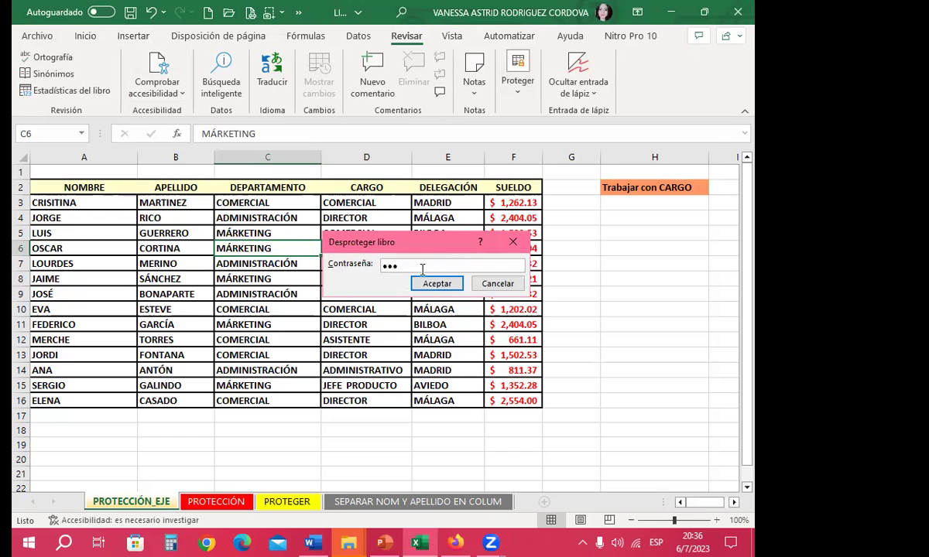
pyautogui.click(436, 283)
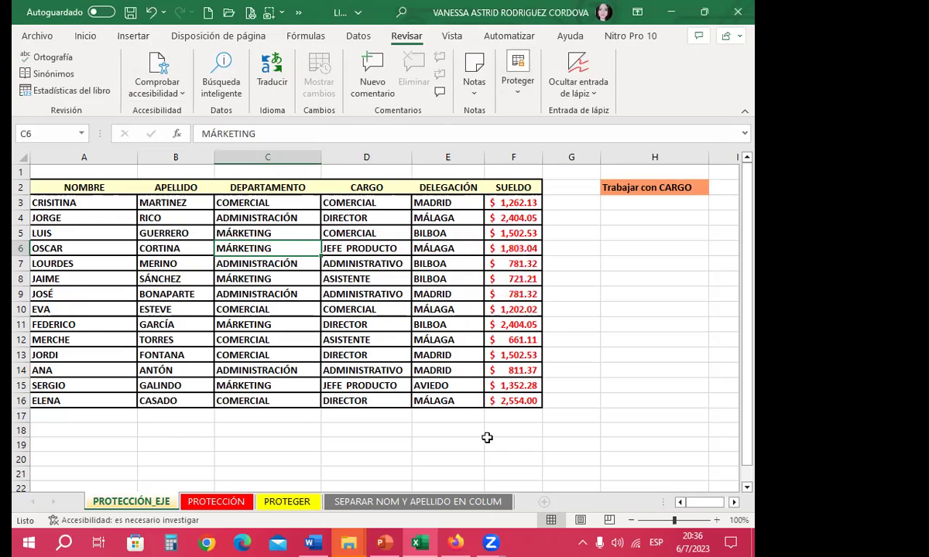
# Step: Insert a blank worksheet Hoja1 and return to the PROTECCIÓN_EJE sheet
pyautogui.rightClick(381, 505)
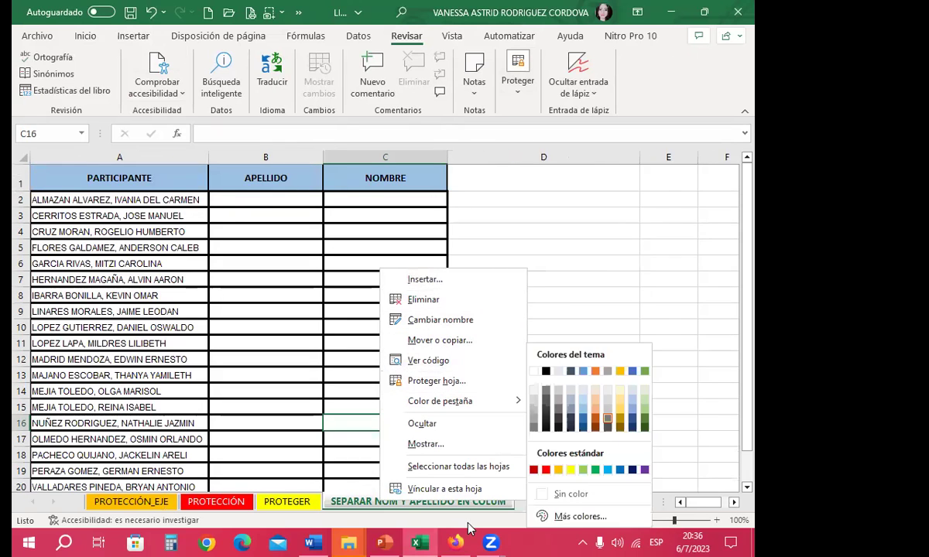
pyautogui.click(499, 514)
pyautogui.click(544, 502)
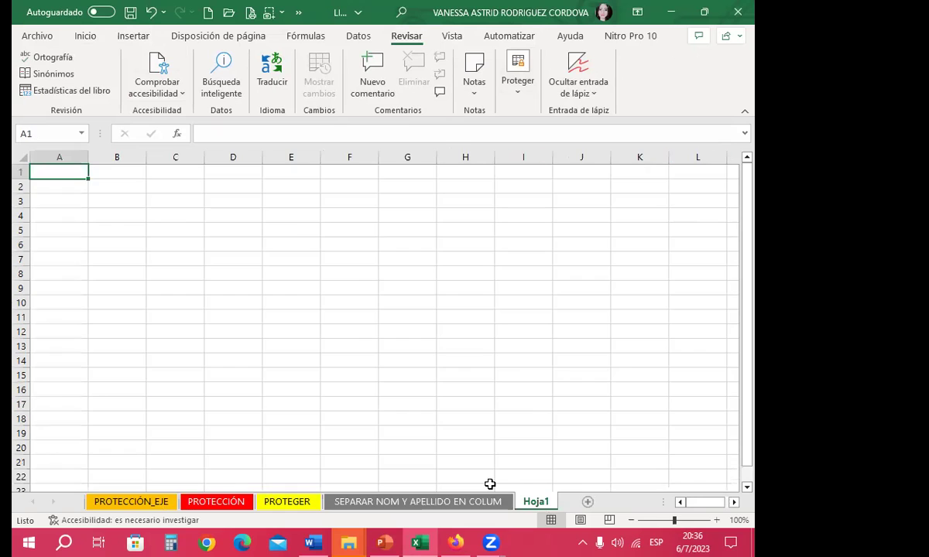
pyautogui.click(154, 501)
pyautogui.click(339, 310)
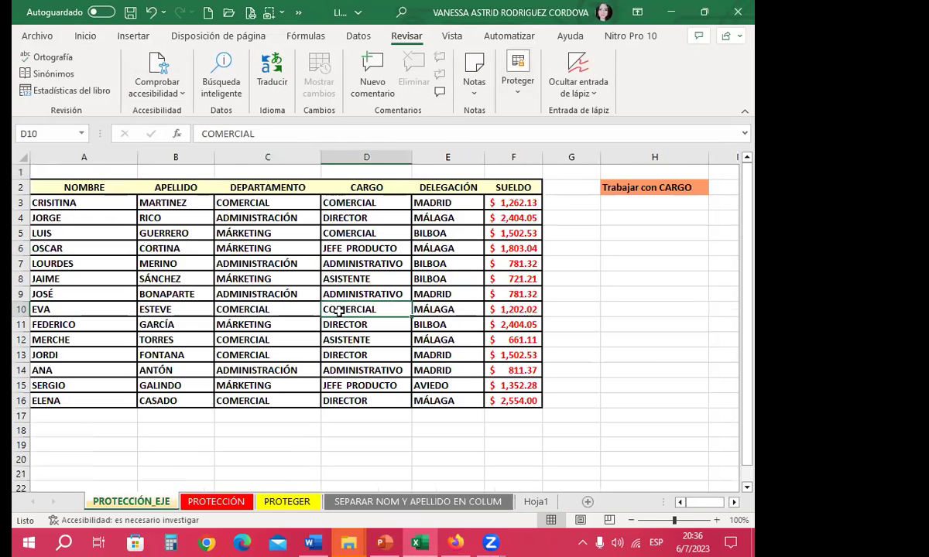
# Step: Save and close the workbook, then reopen it from File Explorer
pyautogui.click(133, 16)
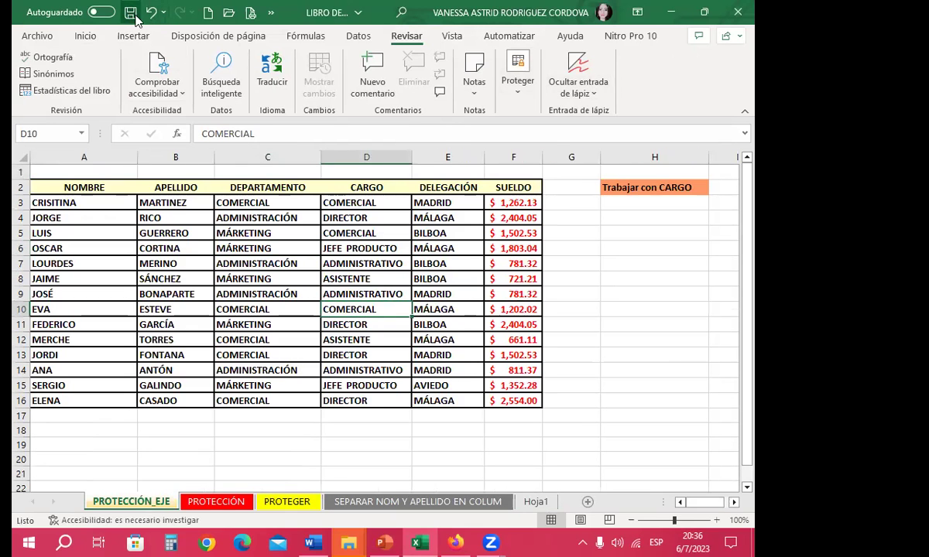
pyautogui.click(426, 324)
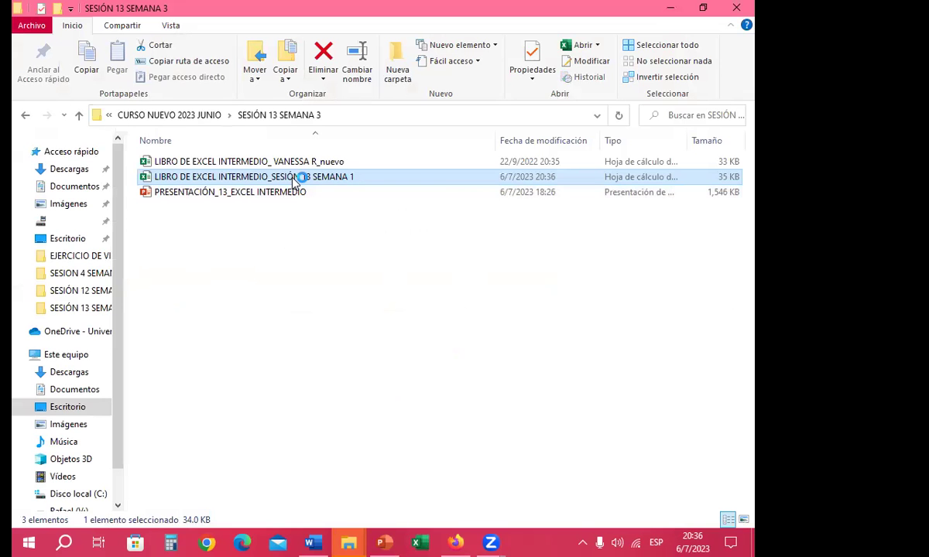
pyautogui.doubleClick(294, 181)
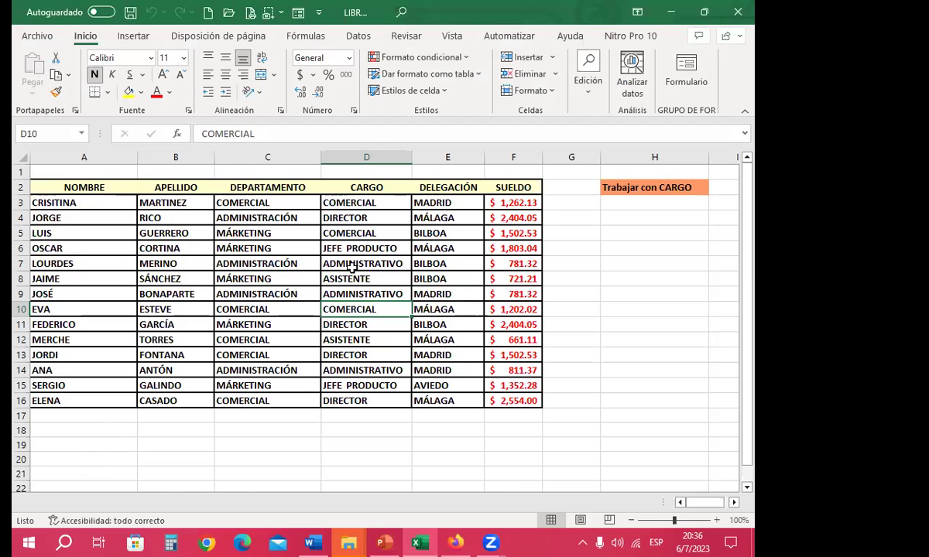
# Step: Add another blank sheet Hoja2 with New Sheet and go back to PROTECCIÓN_EJE
pyautogui.click(374, 280)
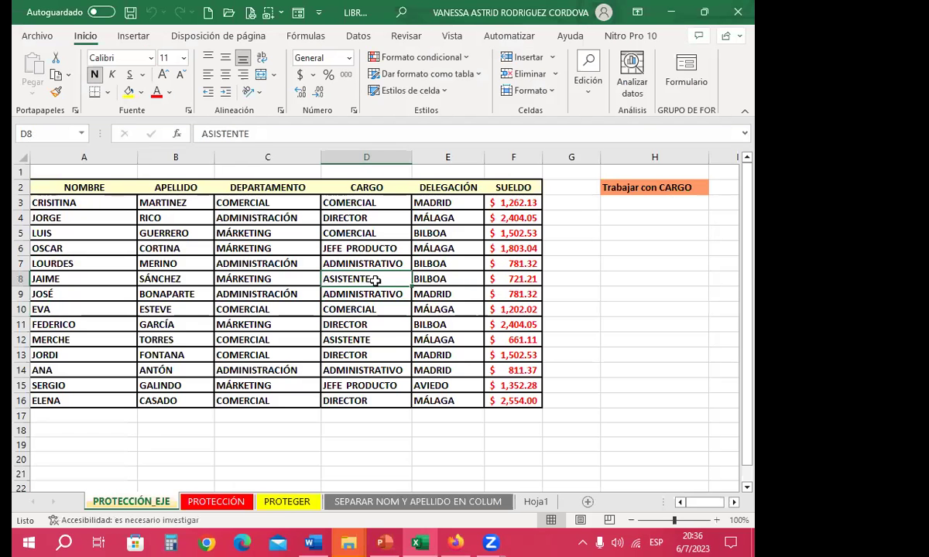
pyautogui.click(583, 321)
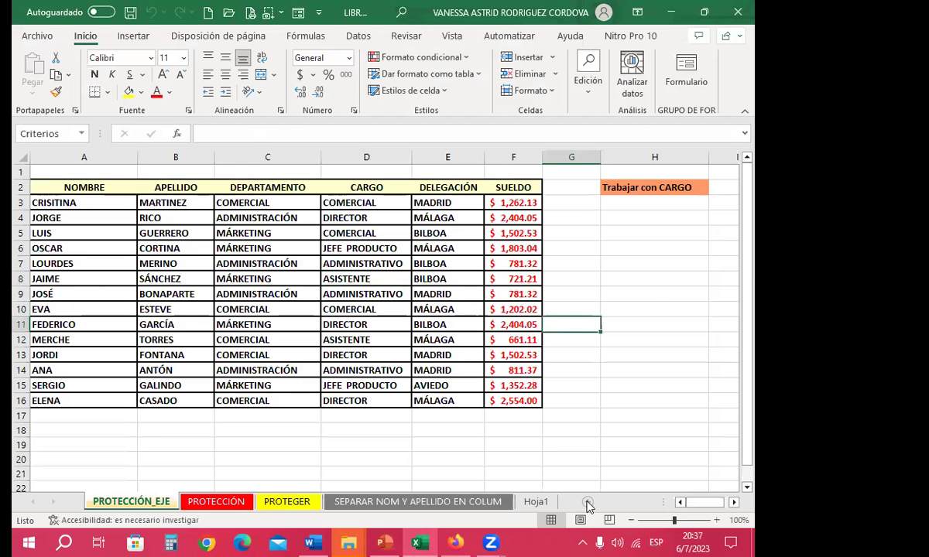
pyautogui.click(587, 507)
pyautogui.click(151, 502)
# Step: Browse the CARGO and department cells of the PROTECCIÓN_EJE employee table
pyautogui.click(162, 310)
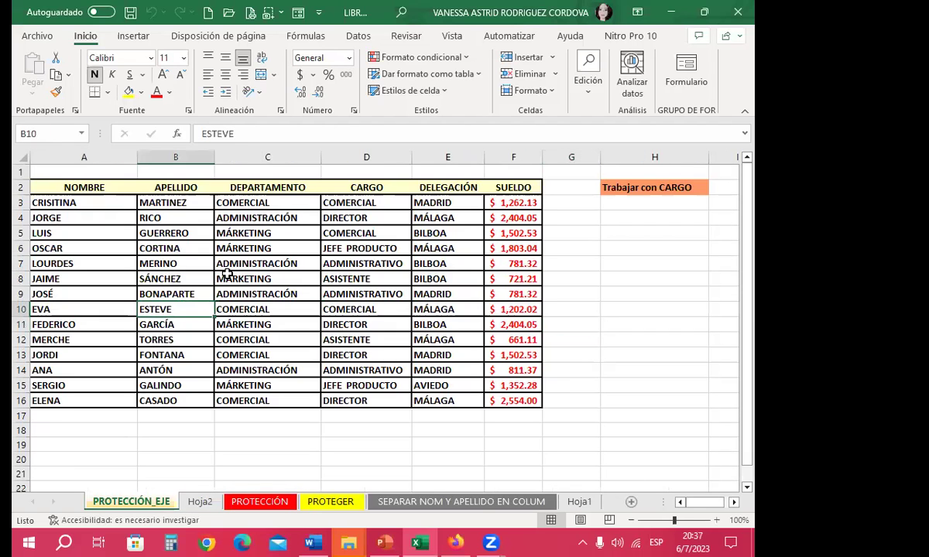
pyautogui.moveTo(329, 203); pyautogui.dragTo(395, 280)
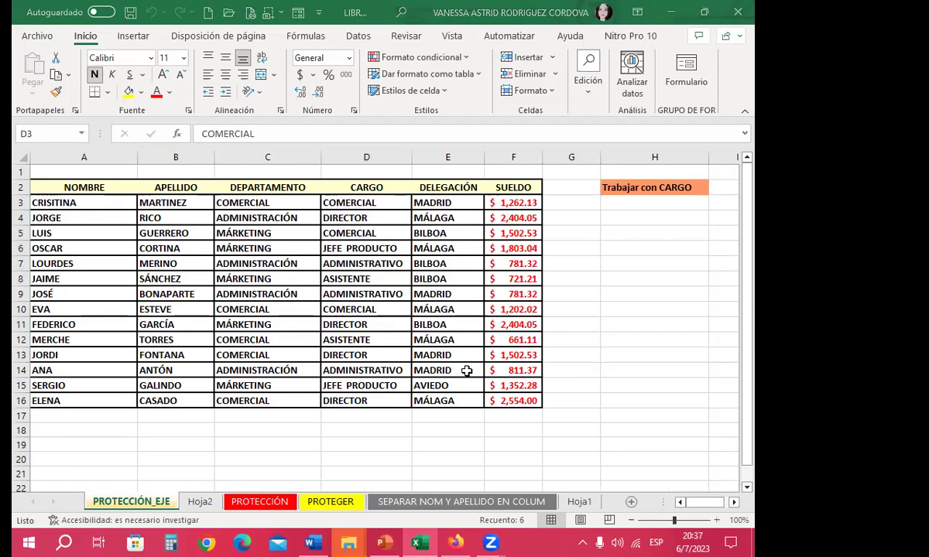
pyautogui.click(387, 369)
pyautogui.click(357, 309)
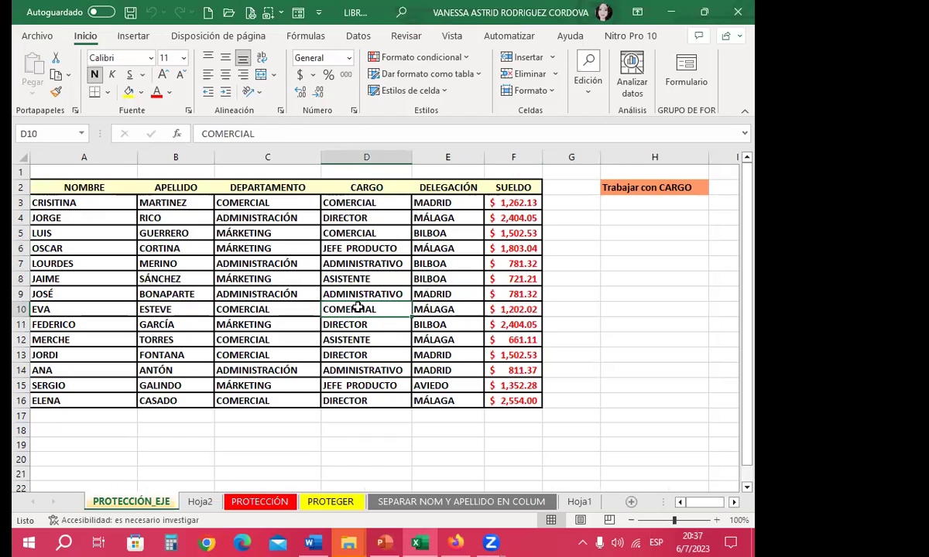
pyautogui.click(341, 277)
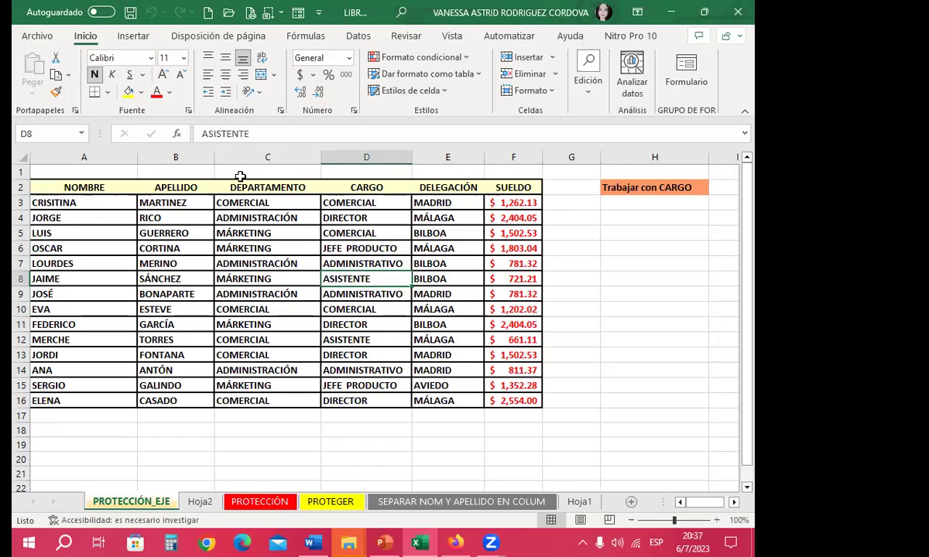
pyautogui.click(267, 298)
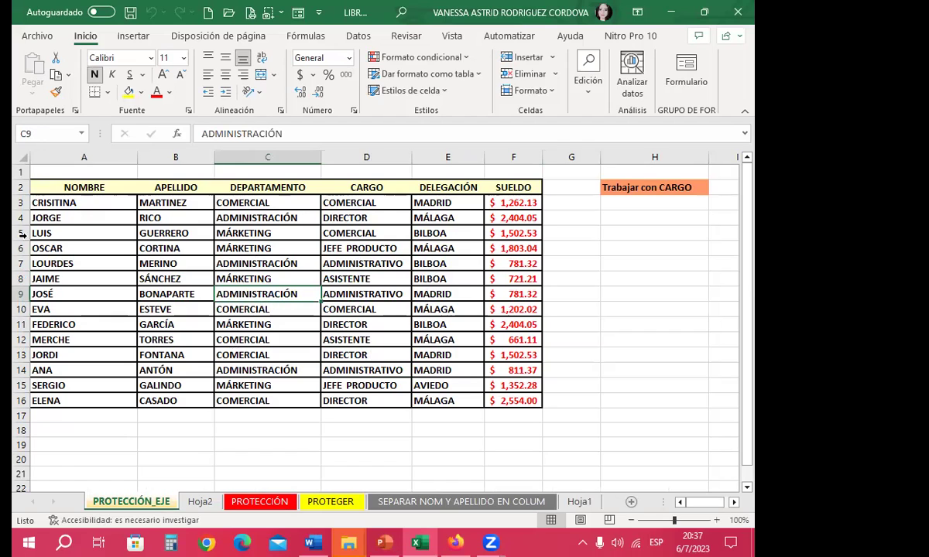
pyautogui.click(277, 307)
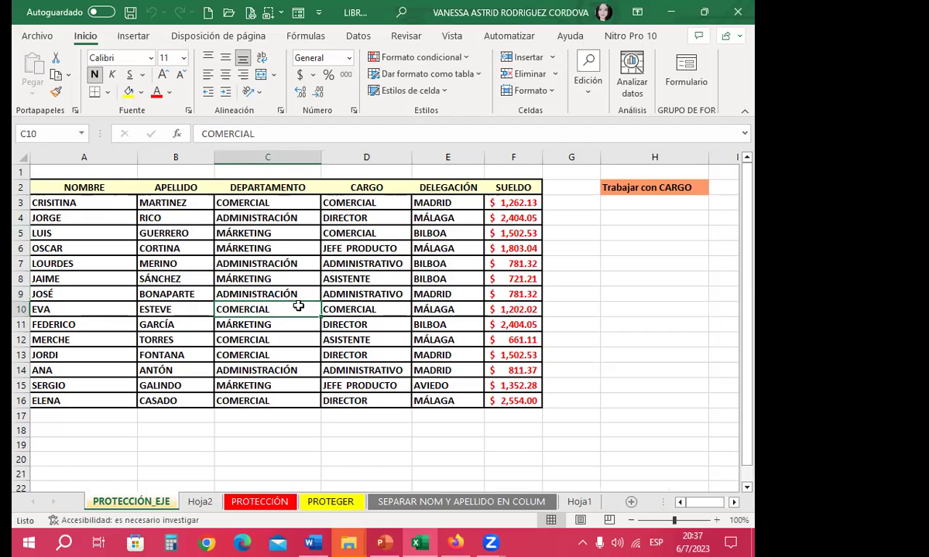
pyautogui.click(333, 324)
pyautogui.moveTo(246, 295); pyautogui.dragTo(258, 313)
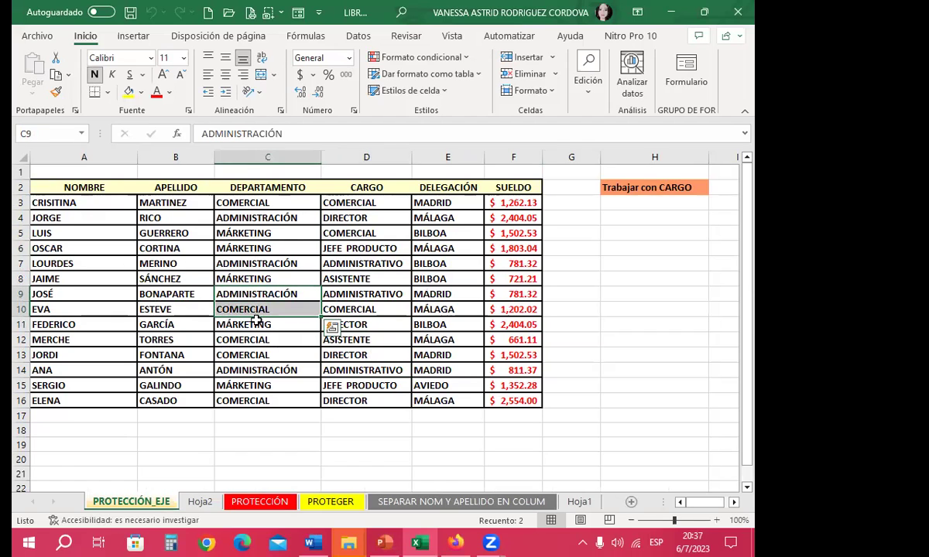
pyautogui.click(246, 335)
pyautogui.press('Up')
pyautogui.press('Up')
pyautogui.press('Up')
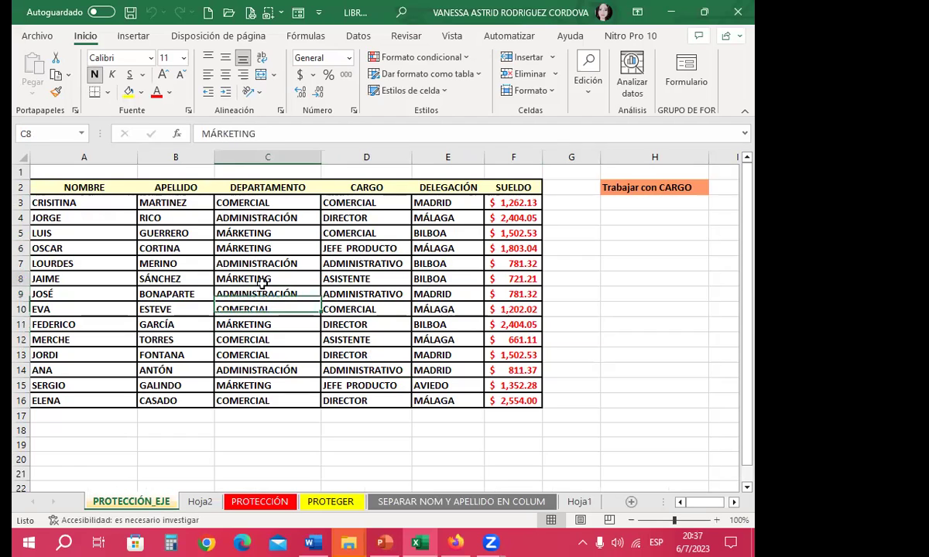
pyautogui.click(244, 323)
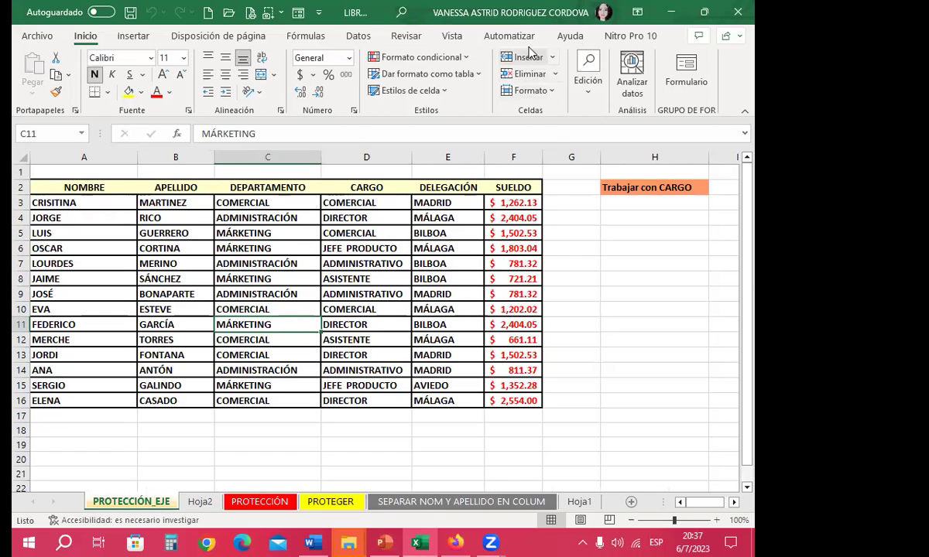
# Step: Look over the Revisar protection options without changing anything
pyautogui.click(425, 35)
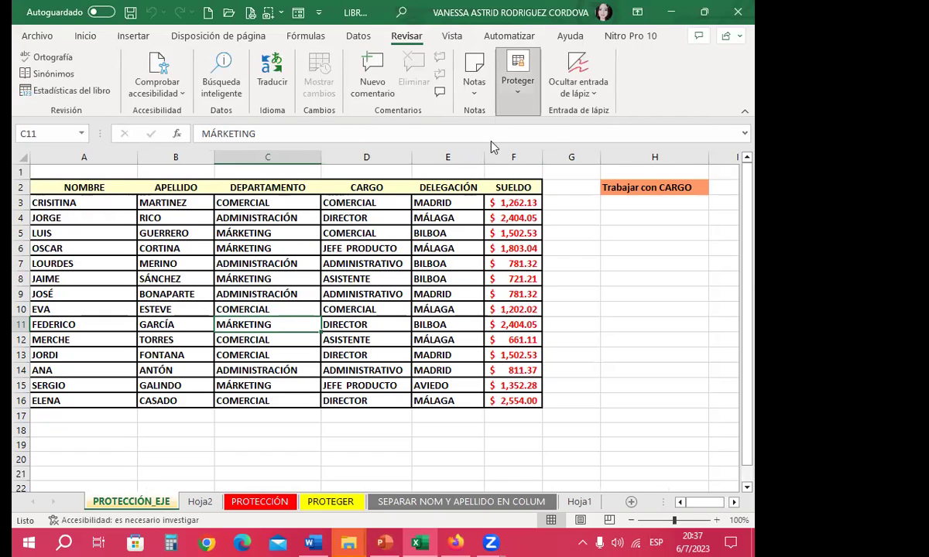
pyautogui.click(517, 81)
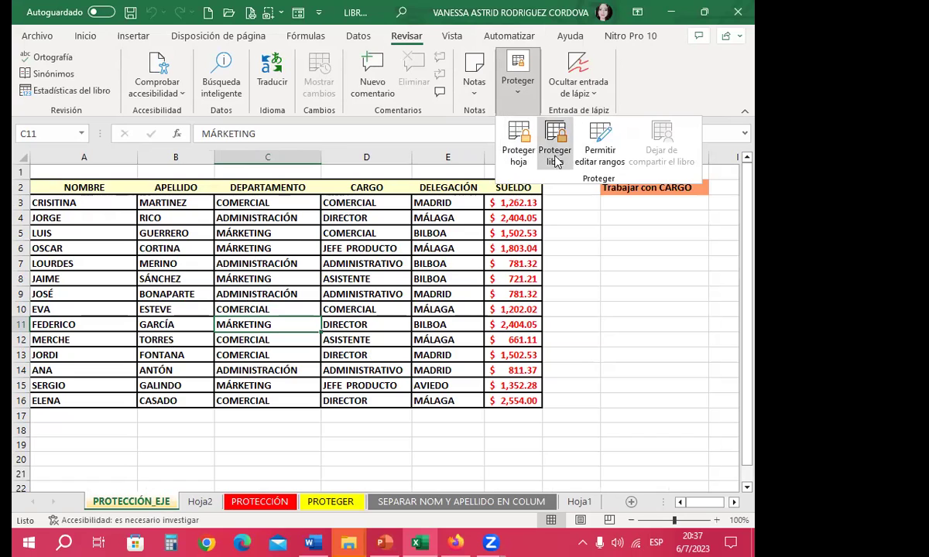
pyautogui.click(263, 267)
pyautogui.click(263, 262)
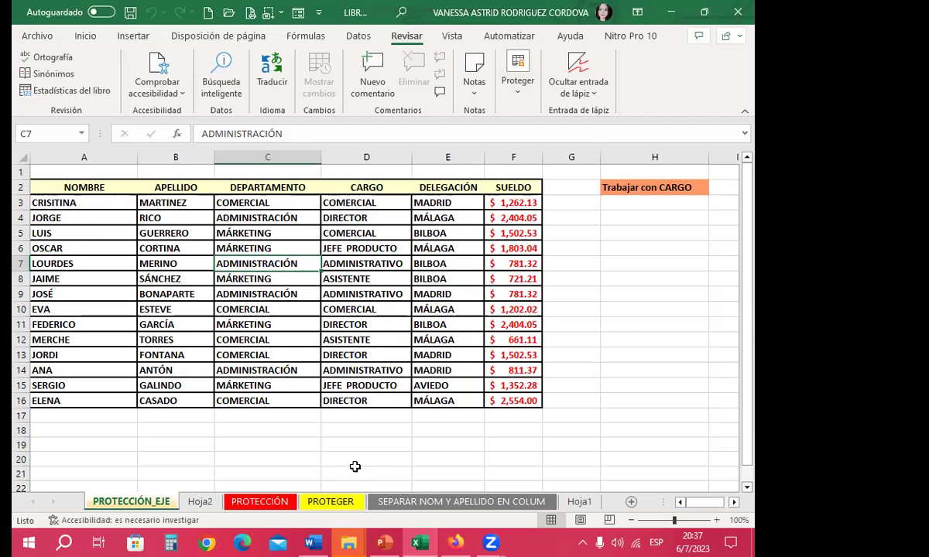
# Step: On the PROTECCIÓN sheet, delete the stray BVCBV in I9 and BFXDBF in H11
pyautogui.click(259, 511)
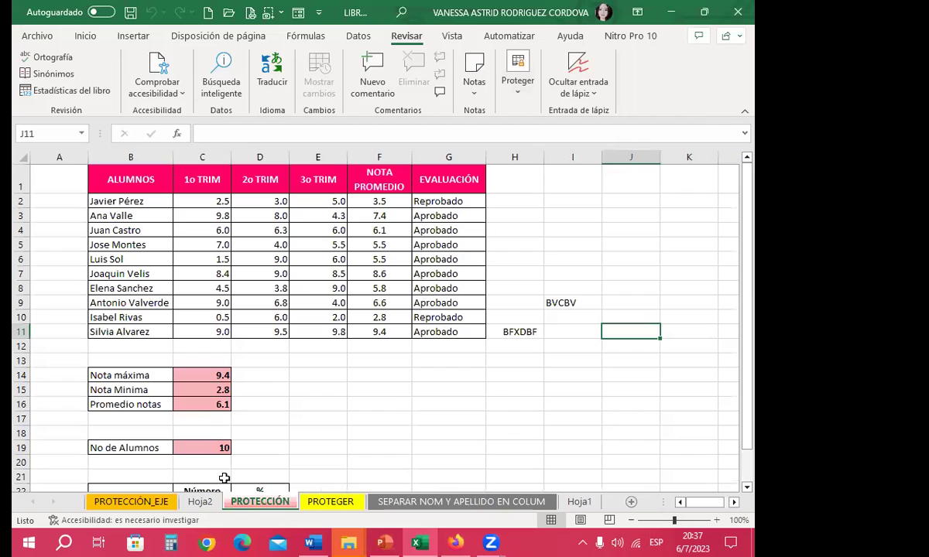
pyautogui.click(438, 200)
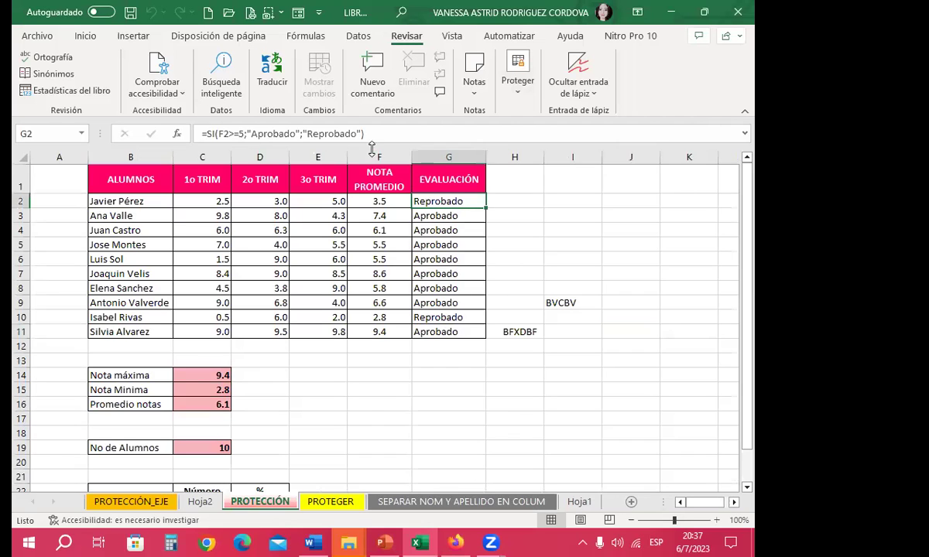
pyautogui.click(550, 303)
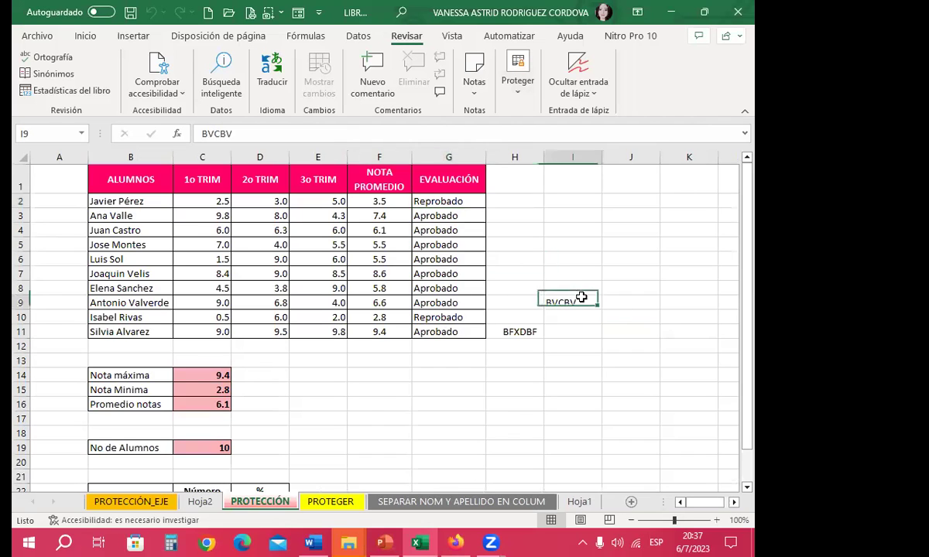
pyautogui.press('Delete')
pyautogui.click(517, 330)
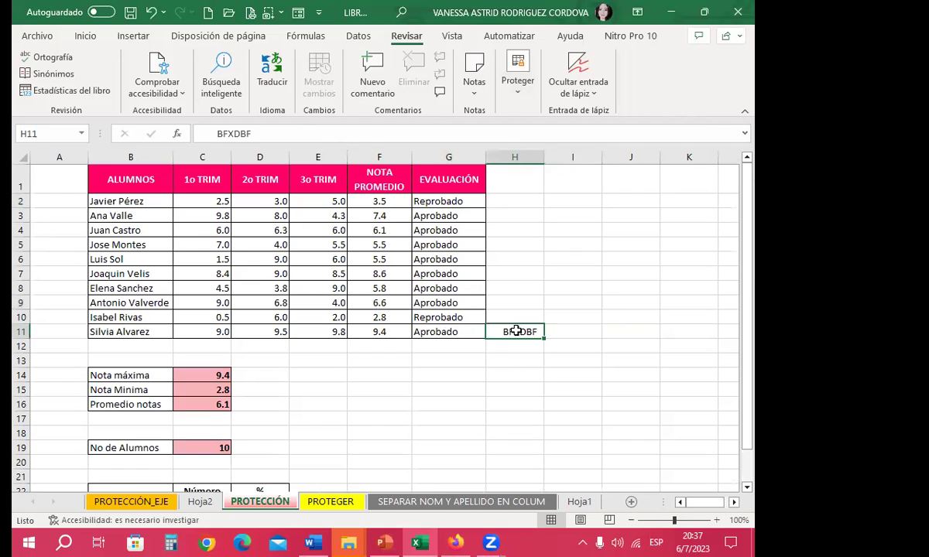
pyautogui.press('Delete')
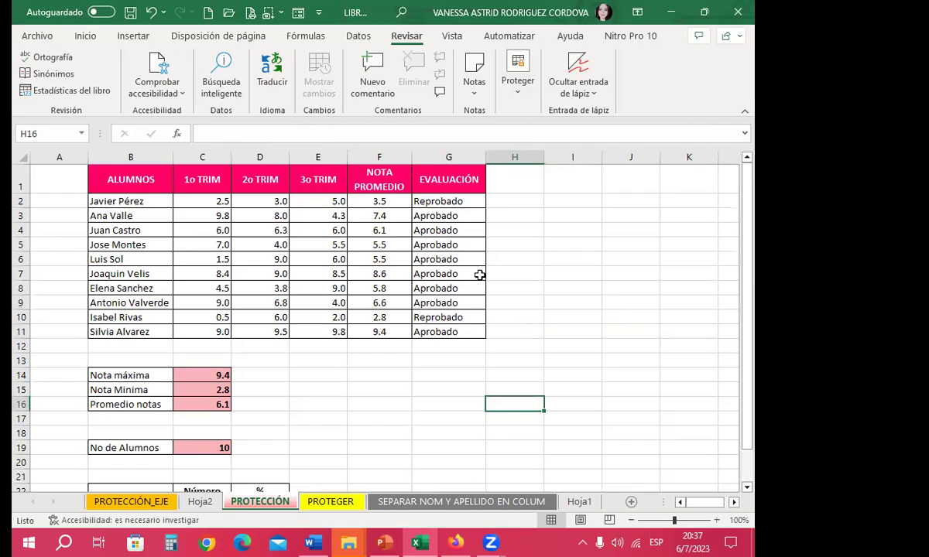
pyautogui.click(468, 199)
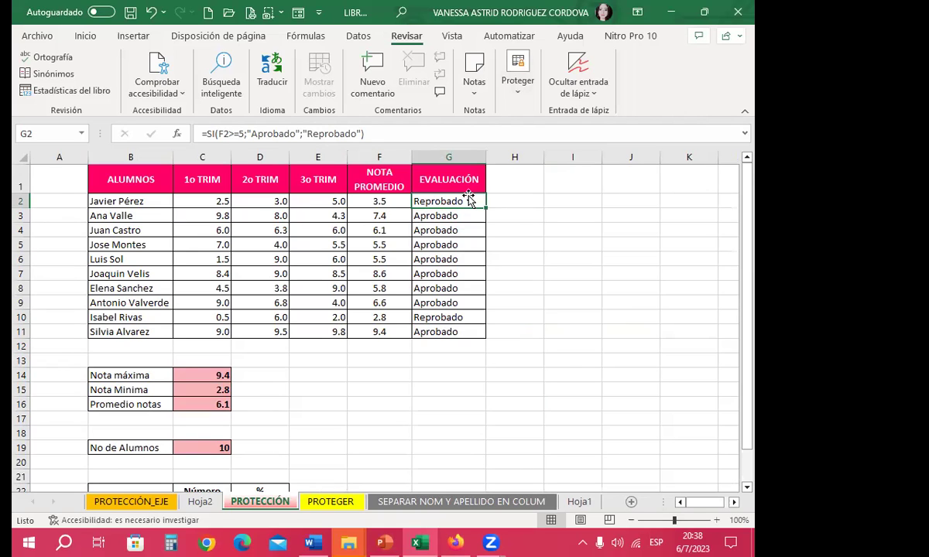
# Step: Create editable range Rango1 over G2:G11, protected by a confirmed range password
pyautogui.moveTo(469, 199); pyautogui.dragTo(464, 333)
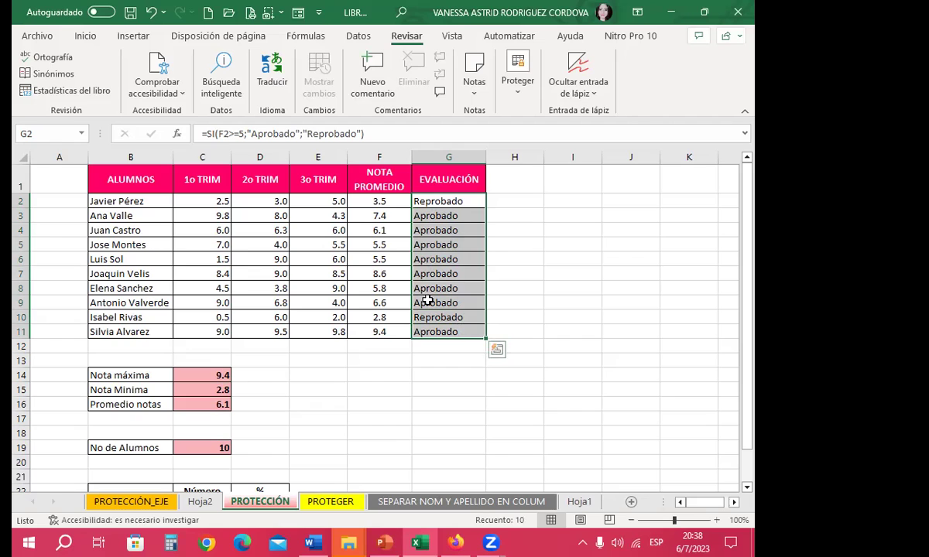
pyautogui.click(520, 85)
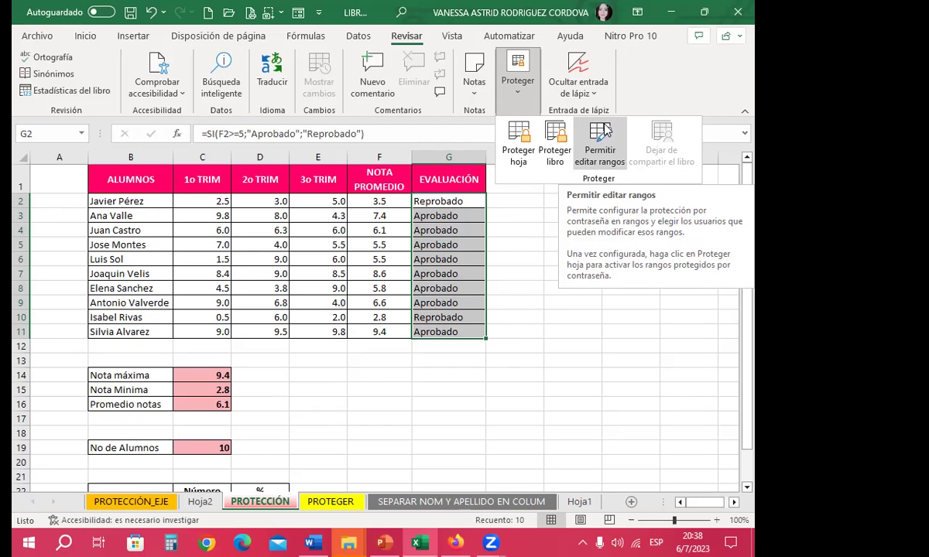
pyautogui.click(603, 132)
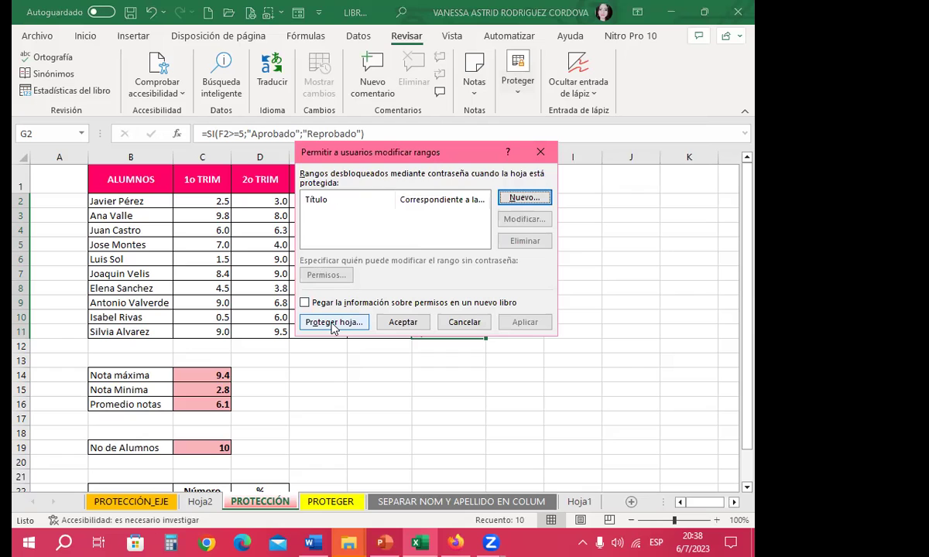
pyautogui.click(517, 198)
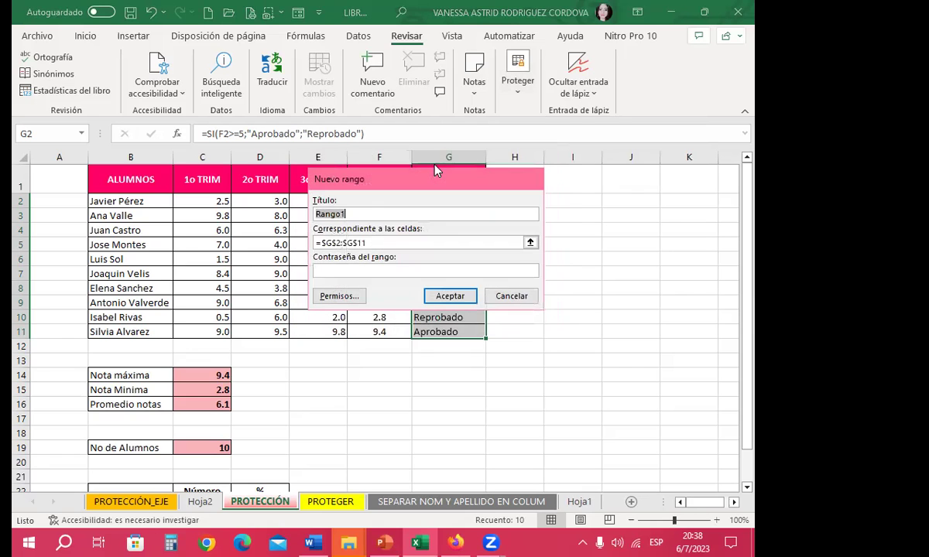
pyautogui.moveTo(366, 175); pyautogui.dragTo(188, 144)
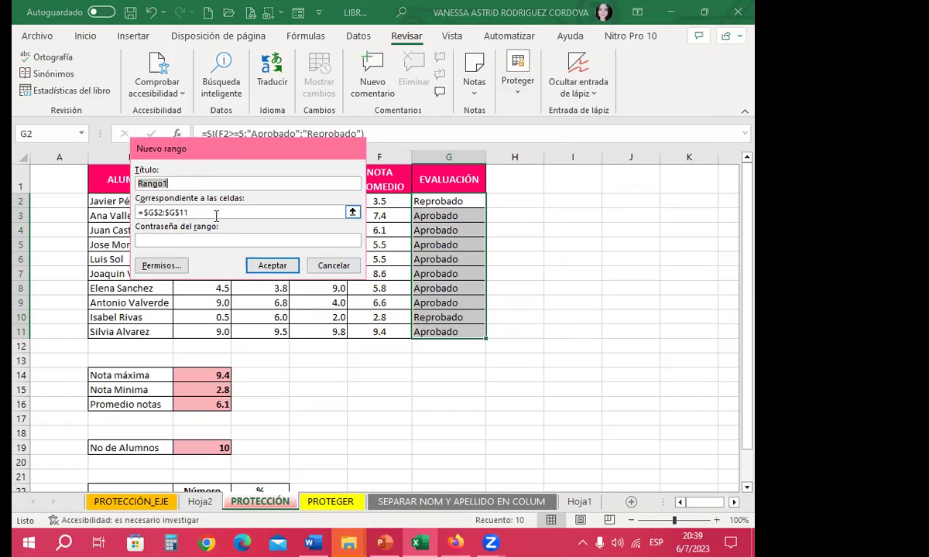
pyautogui.click(274, 240)
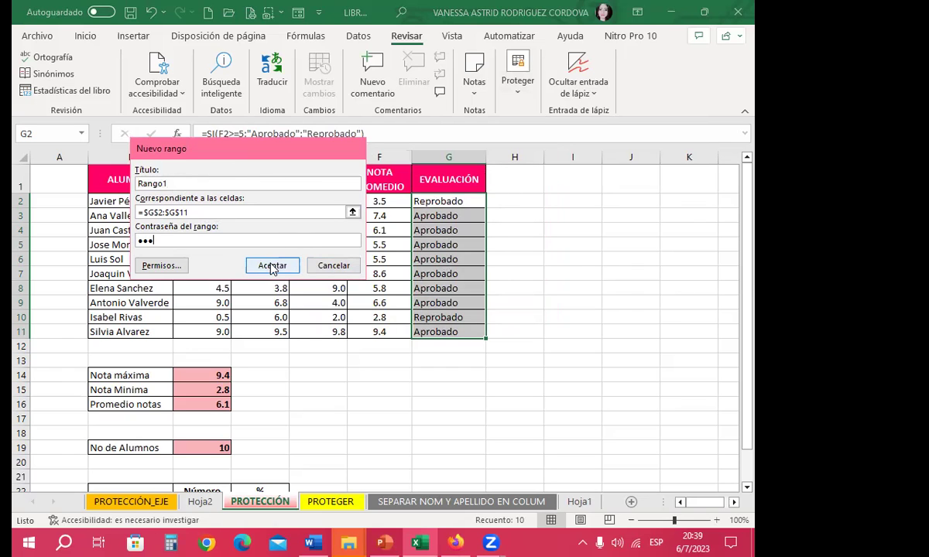
pyautogui.click(272, 267)
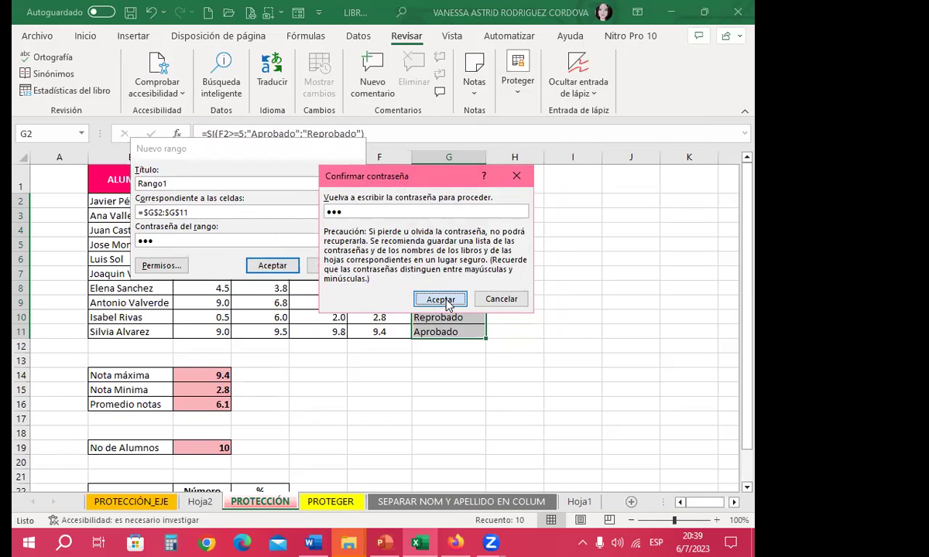
pyautogui.click(432, 298)
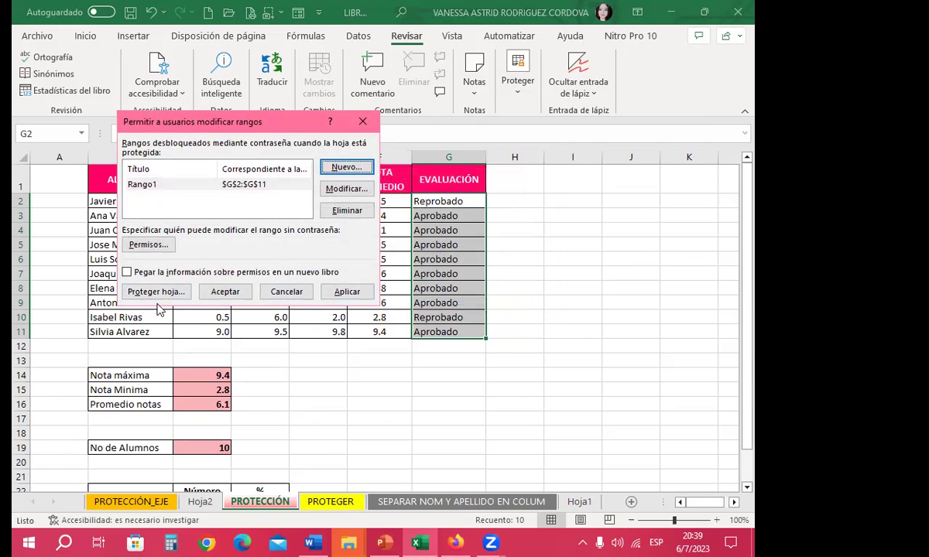
pyautogui.click(224, 292)
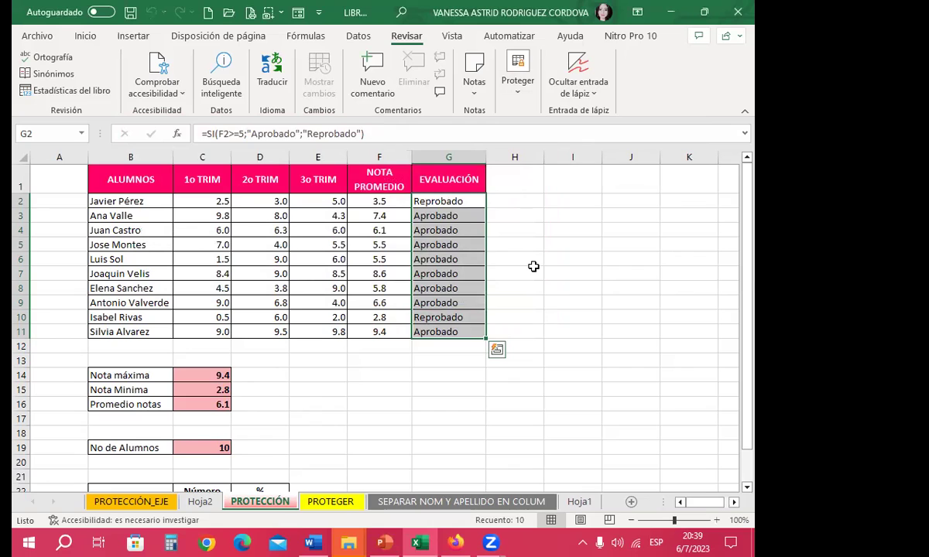
pyautogui.click(534, 270)
pyautogui.click(450, 200)
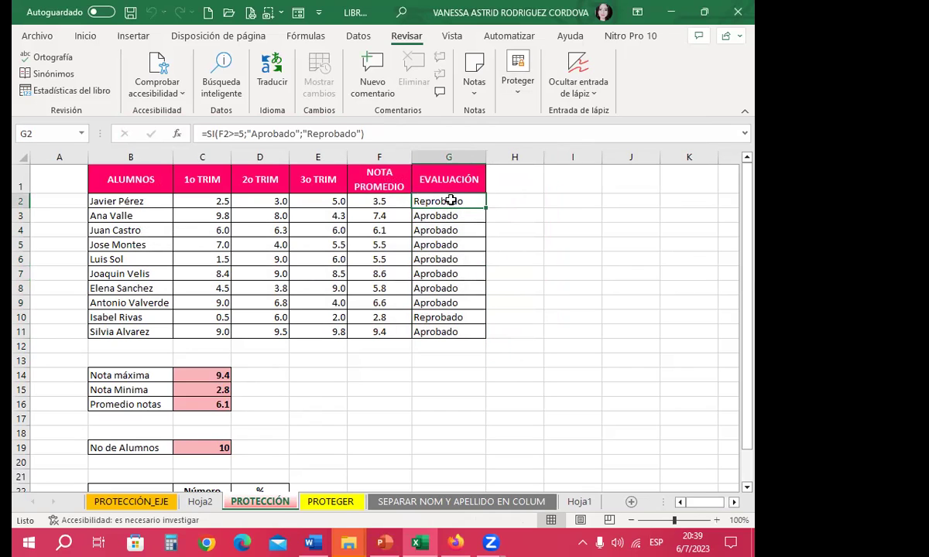
pyautogui.write('=SISISISI')
pyautogui.press('Return')
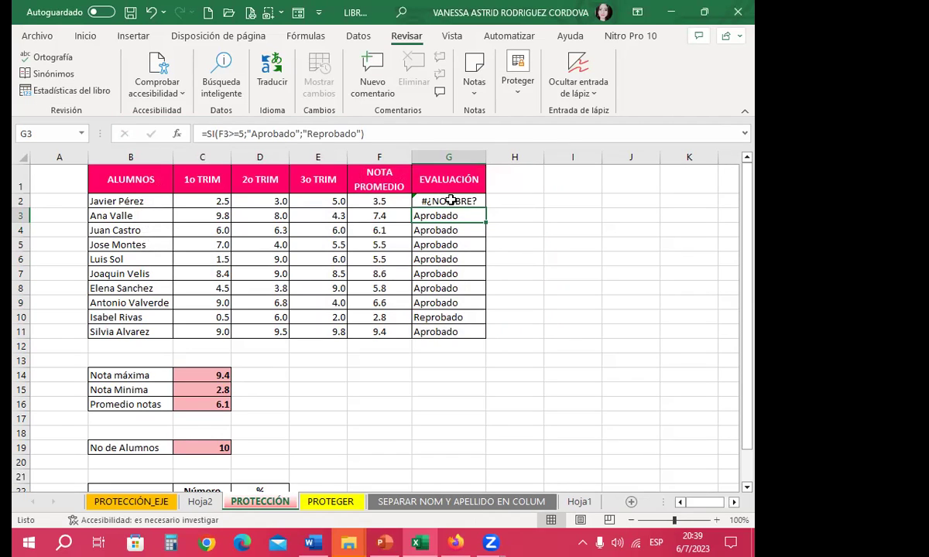
pyautogui.hotkey('ctrl', 'z')
pyautogui.click(516, 84)
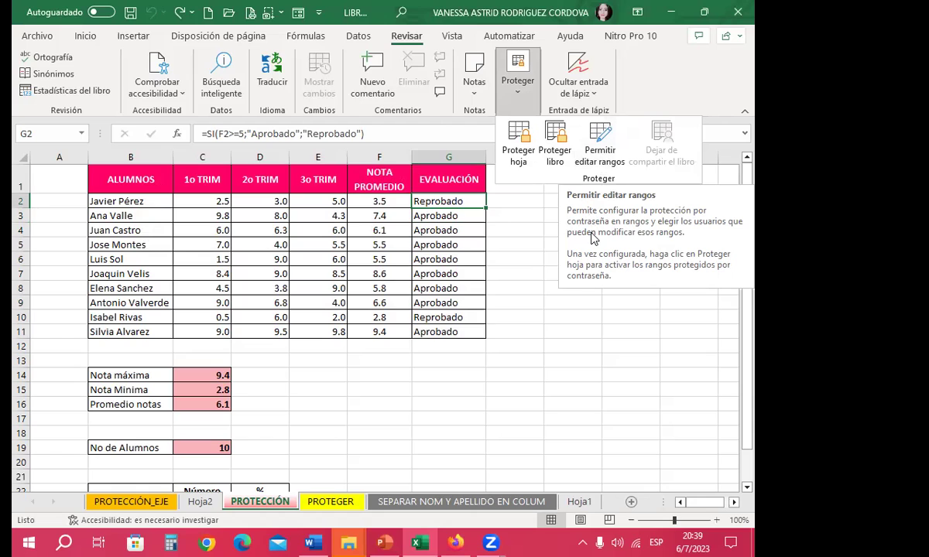
pyautogui.click(467, 202)
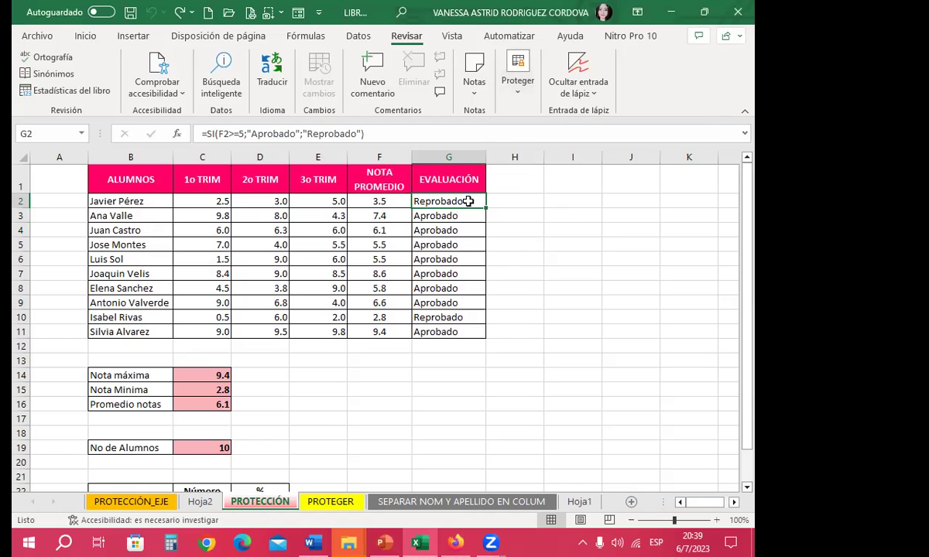
pyautogui.click(457, 276)
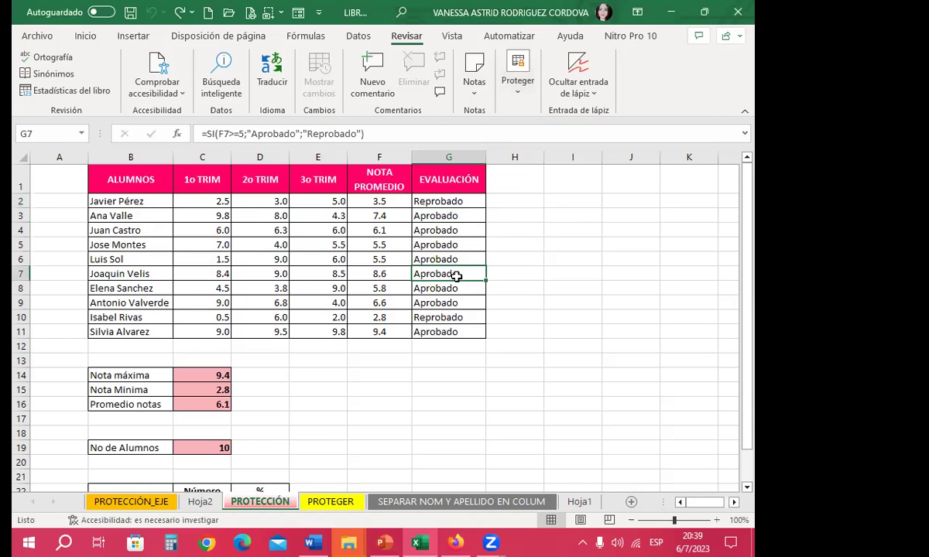
pyautogui.moveTo(456, 276); pyautogui.dragTo(457, 304)
pyautogui.press('Delete')
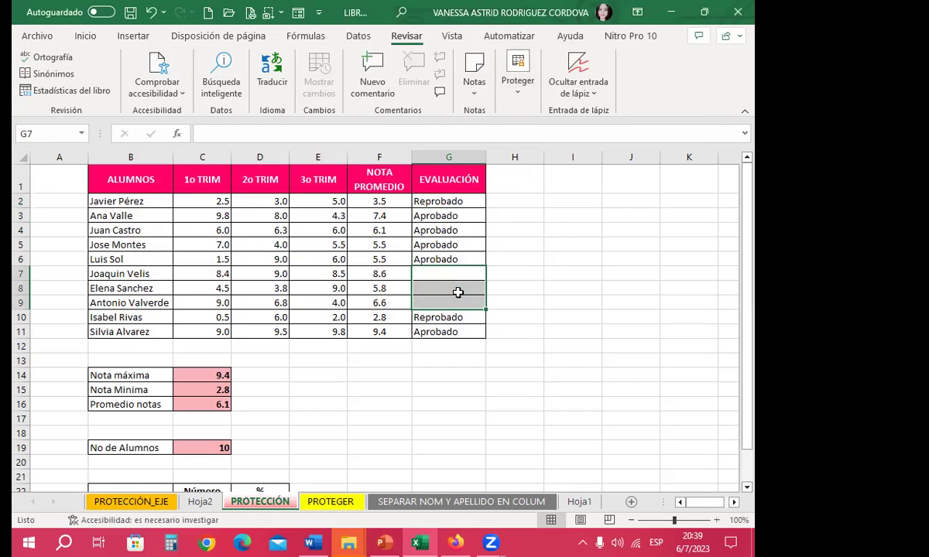
pyautogui.click(540, 287)
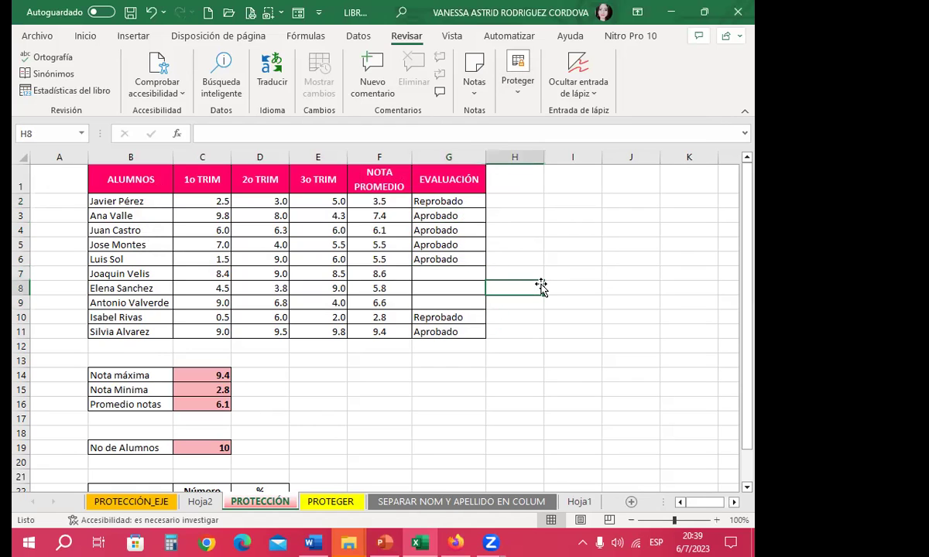
pyautogui.click(152, 11)
pyautogui.click(498, 299)
pyautogui.click(473, 263)
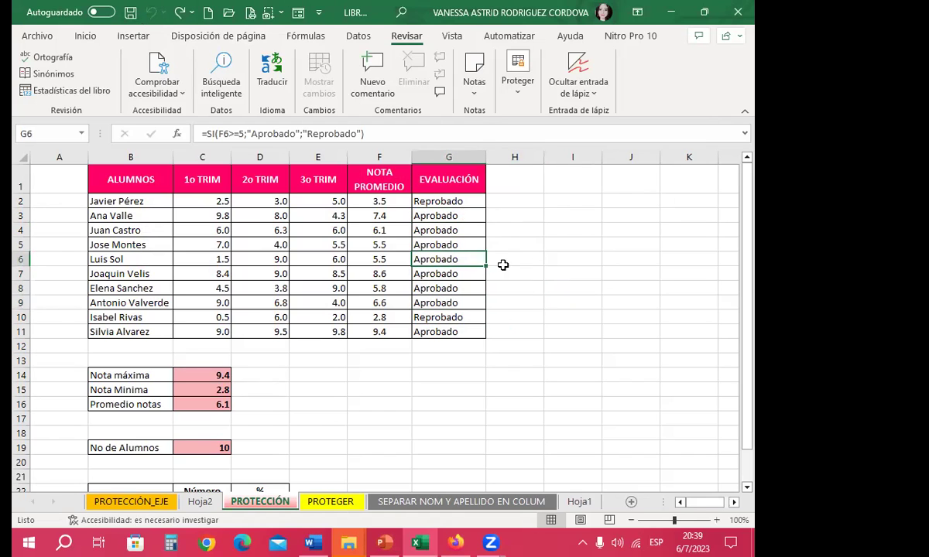
pyautogui.click(502, 215)
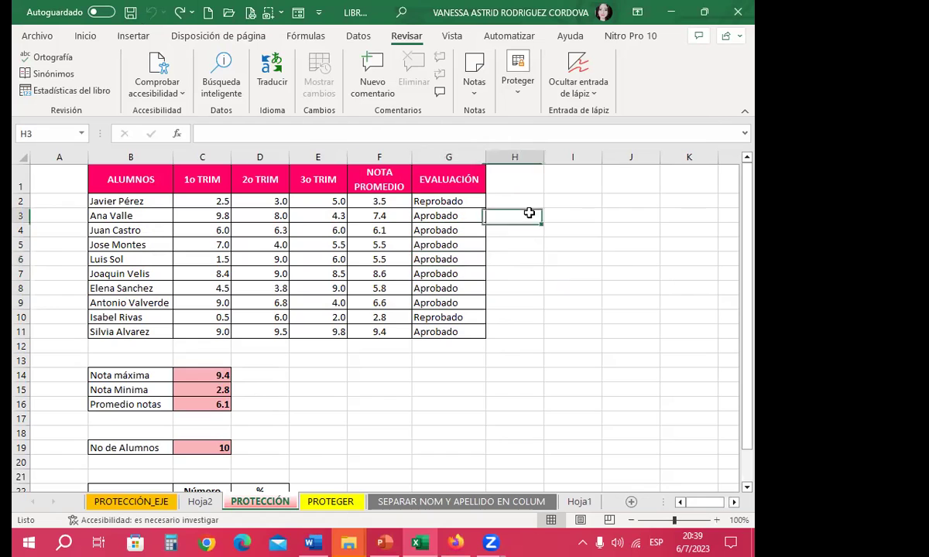
# Step: Protect the PROTECCIÓN sheet with a confirmed password via Proteger hoja
pyautogui.click(517, 77)
pyautogui.click(517, 147)
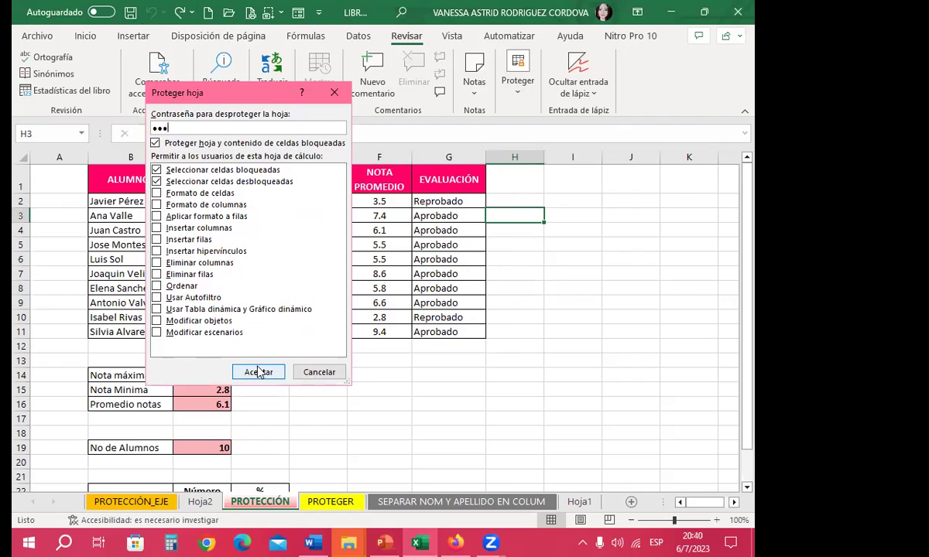
pyautogui.click(258, 372)
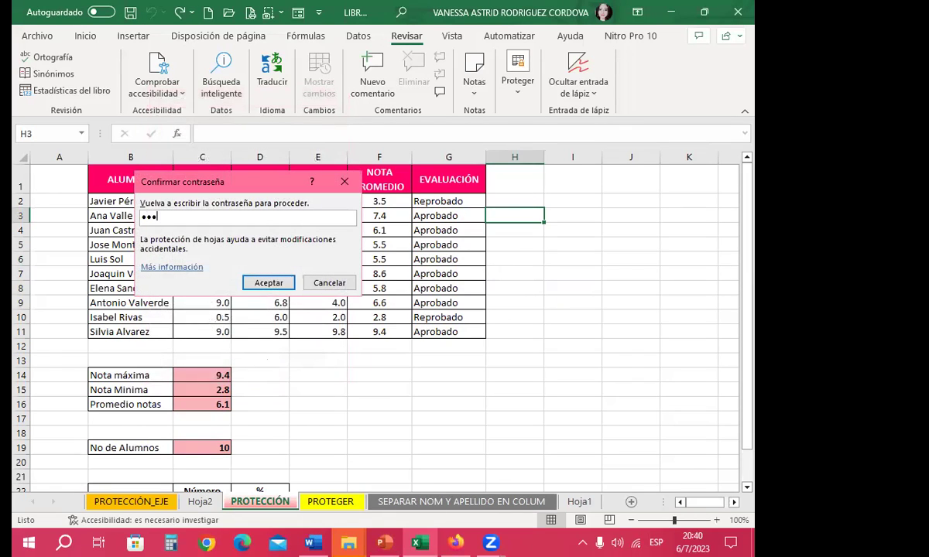
pyautogui.click(267, 283)
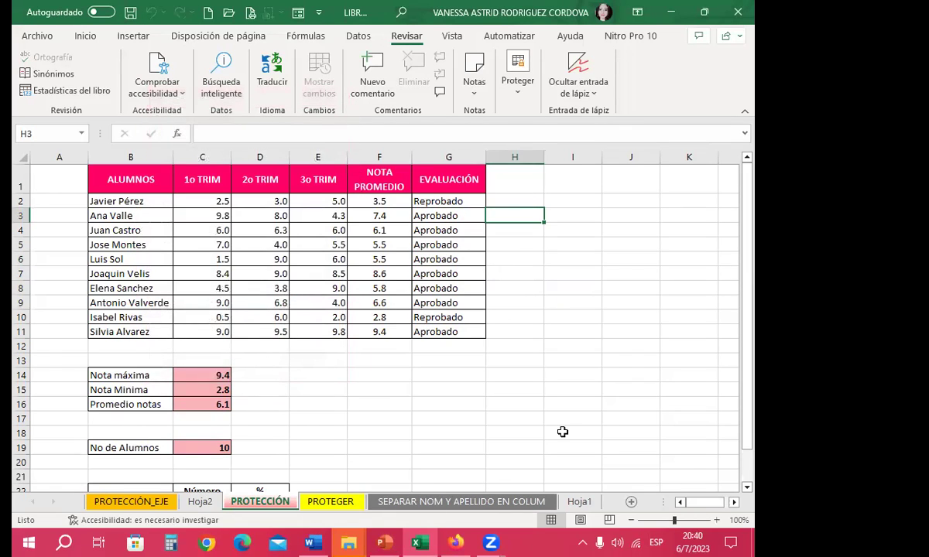
# Step: Test the protection by trying to edit D8 and delete C16, dismissing both warnings
pyautogui.click(263, 283)
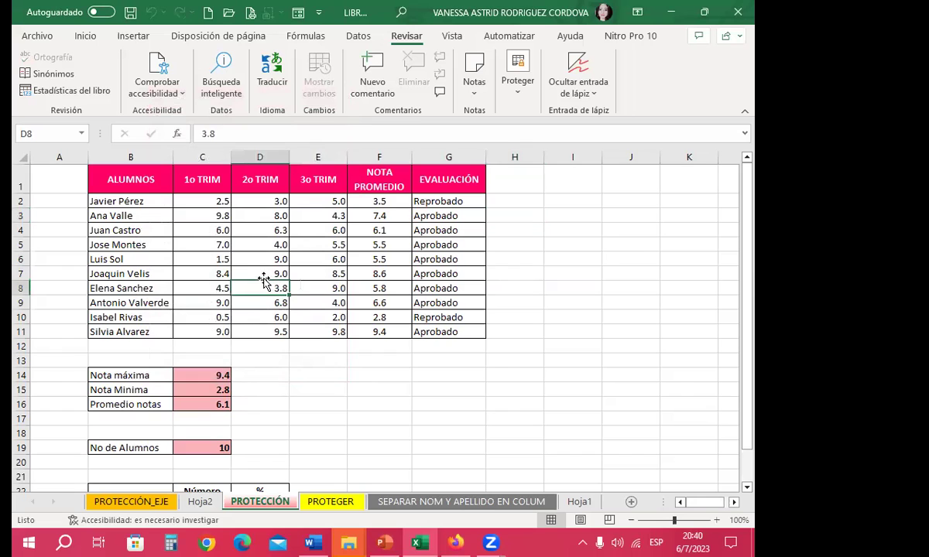
pyautogui.doubleClick(263, 282)
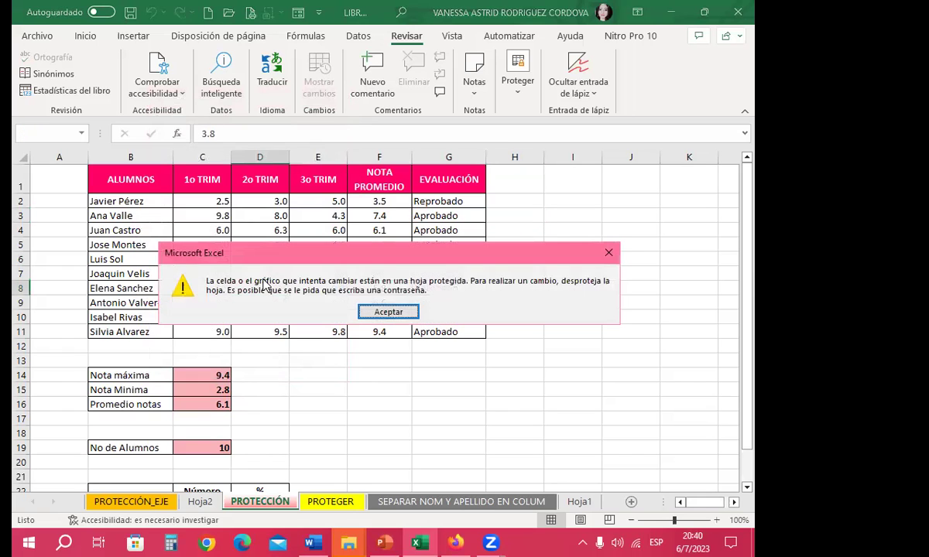
pyautogui.click(370, 312)
pyautogui.click(220, 403)
pyautogui.press('Delete')
pyautogui.press('Return')
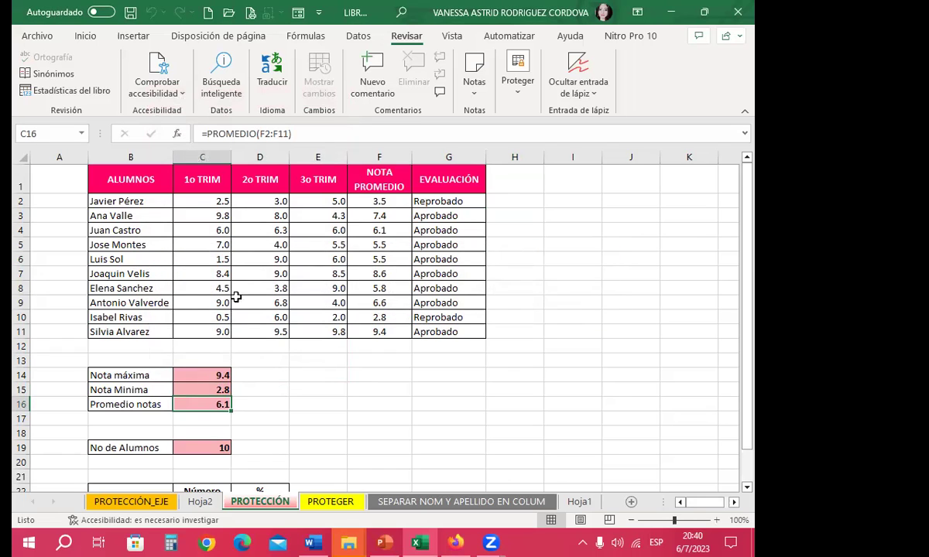
pyautogui.click(441, 202)
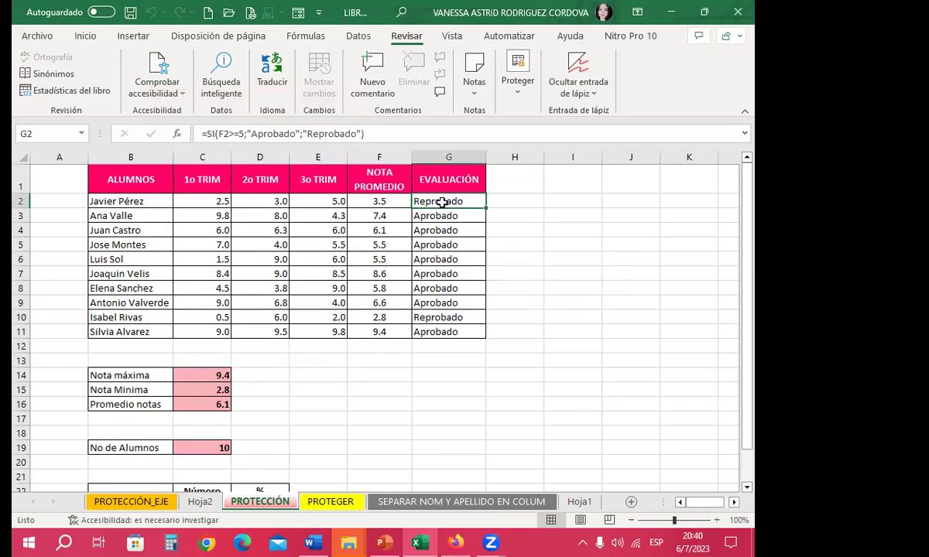
# Step: Double-click G2 in the editable range to bring up the Desbloquear rango password prompt
pyautogui.doubleClick(440, 202)
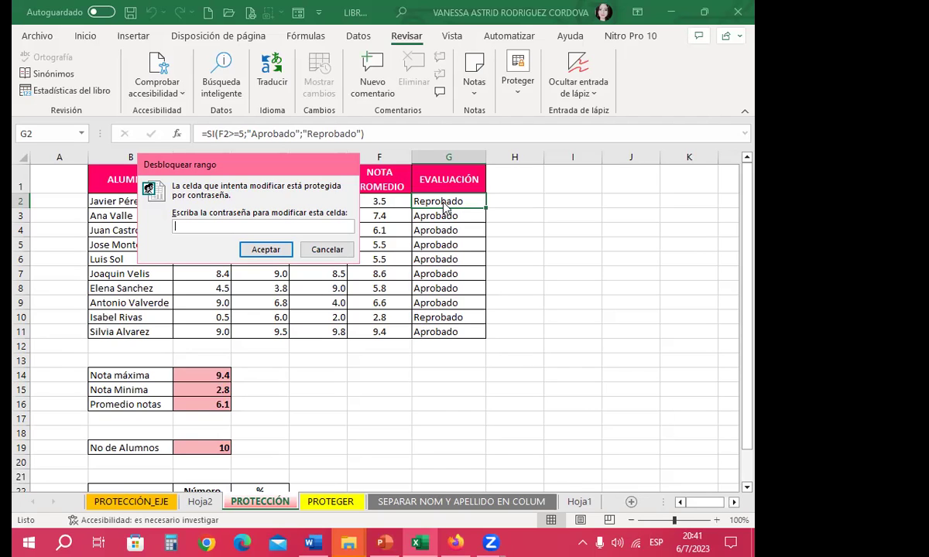
# Step: Unlock Rango1 with its password and enter test values, such as 1212, in G6–G8
pyautogui.press('Return')
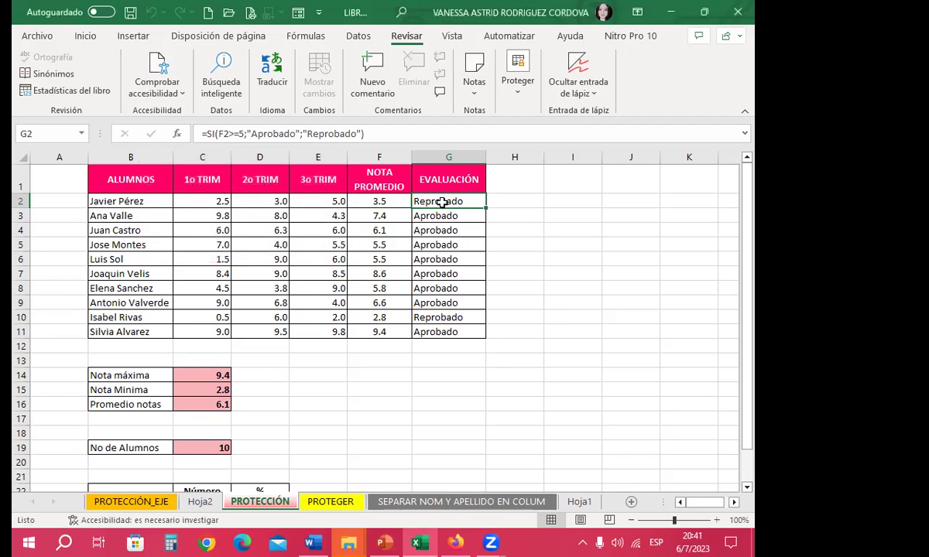
pyautogui.click(422, 259)
pyautogui.press('Return')
pyautogui.press('Return')
pyautogui.press('Return')
pyautogui.press('Return')
pyautogui.press('Return')
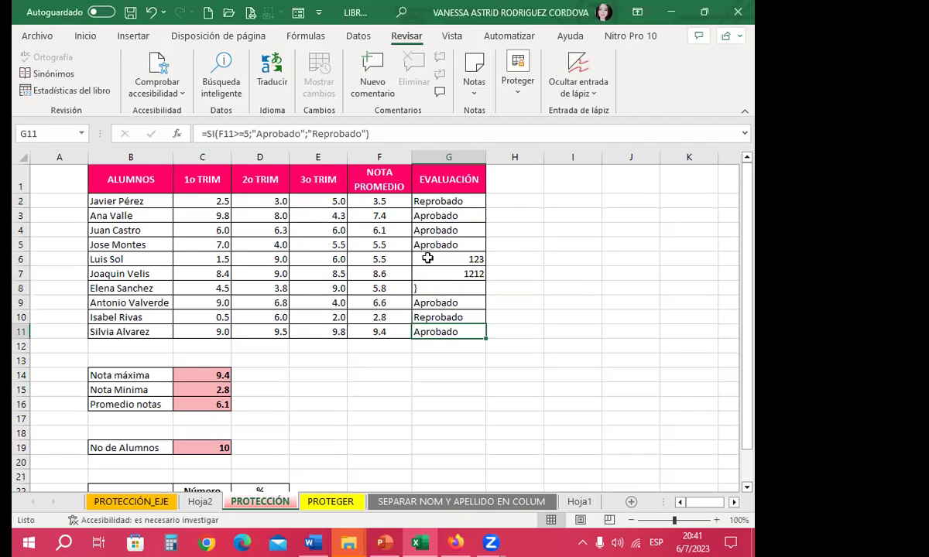
# Step: Try typing in G12 outside the range, dismiss the warning, and undo the test entries
pyautogui.press('Return')
pyautogui.write('1')
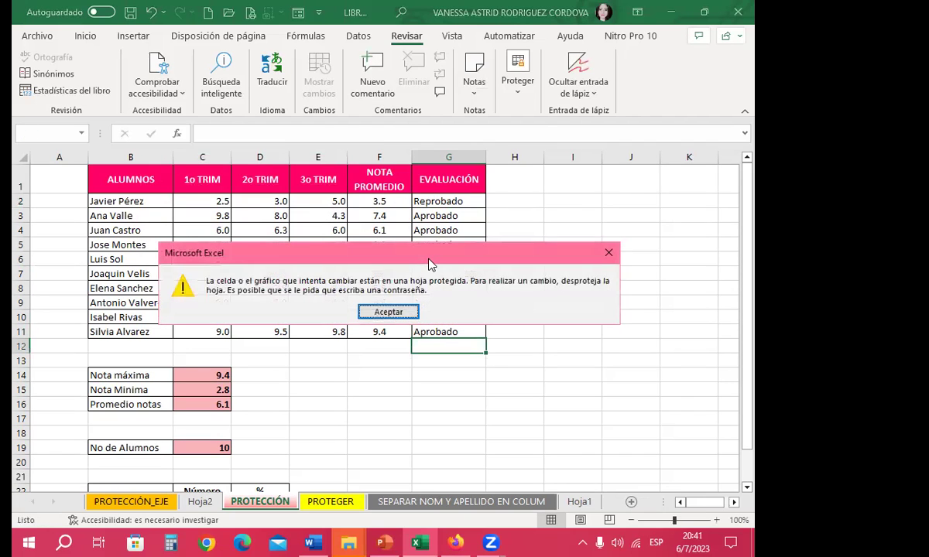
pyautogui.press('Return')
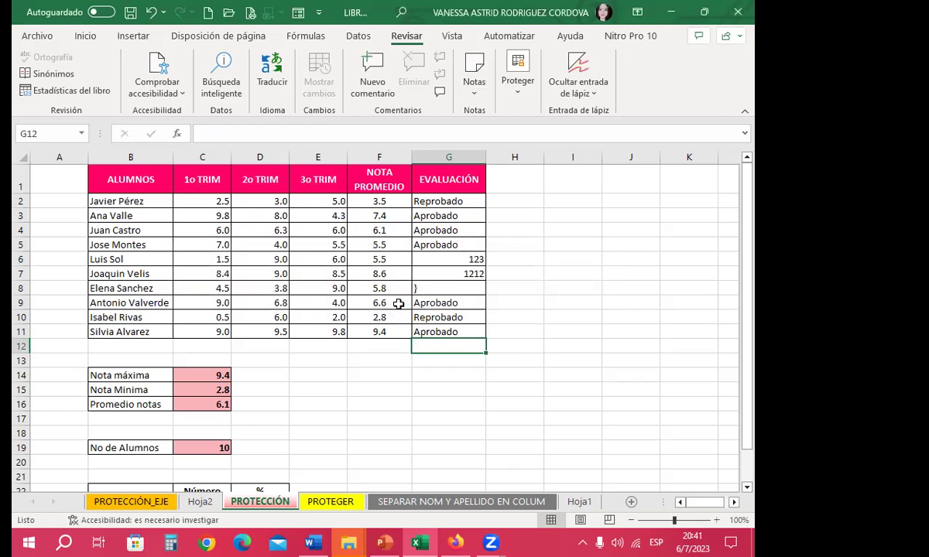
pyautogui.hotkey('ctrl', 'z')
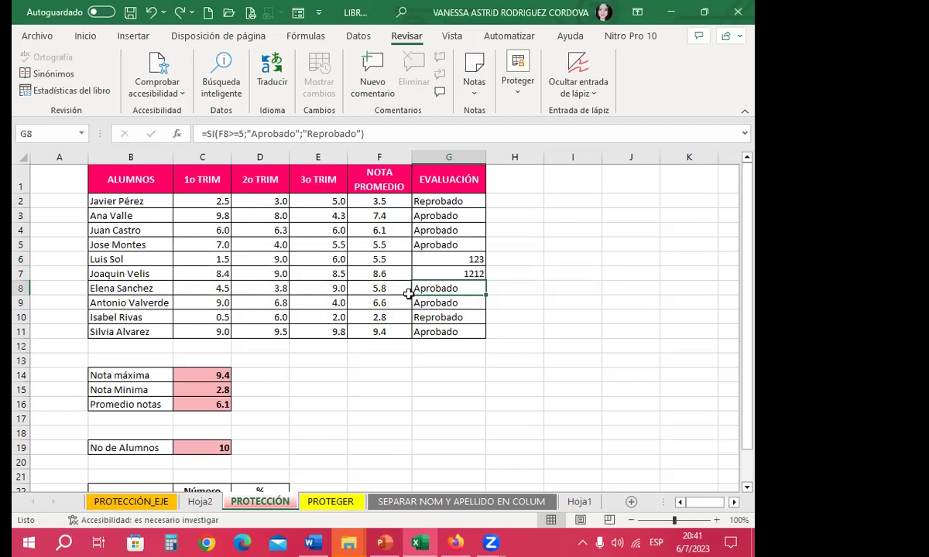
pyautogui.hotkey('ctrl', 'z')
pyautogui.hotkey('ctrl', 'z')
pyautogui.click(460, 229)
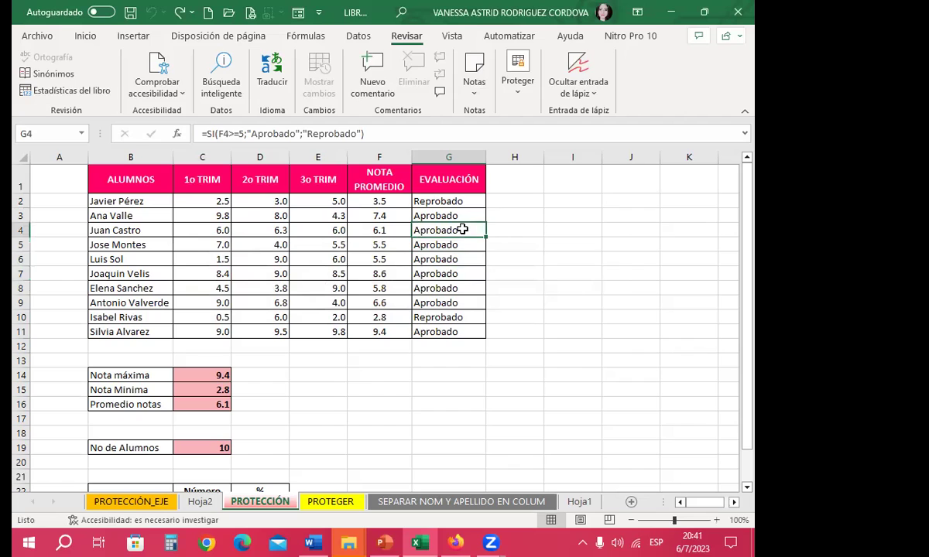
pyautogui.click(462, 201)
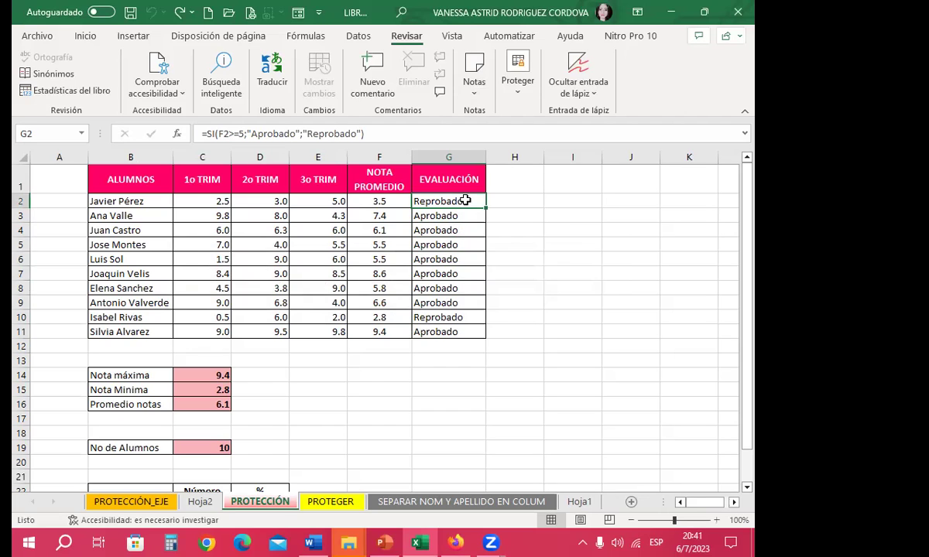
pyautogui.click(511, 297)
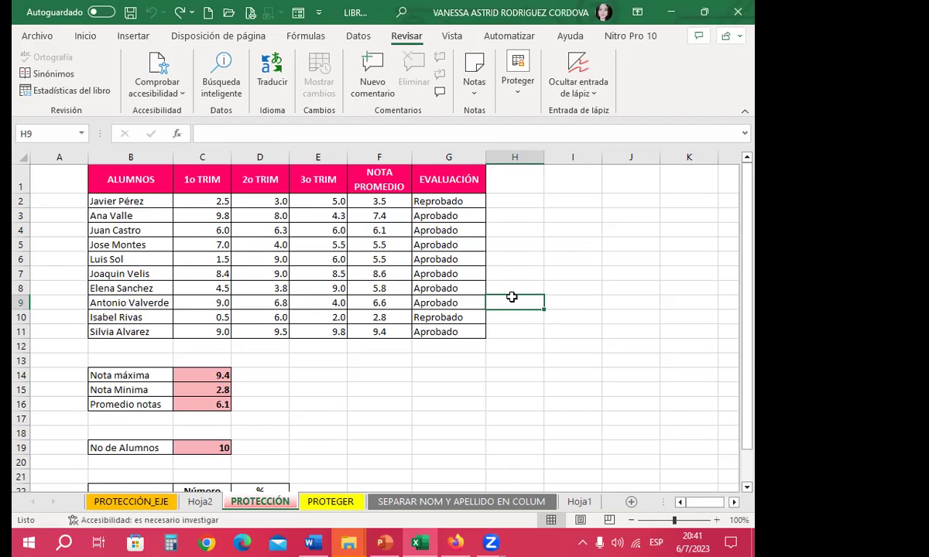
pyautogui.click(359, 540)
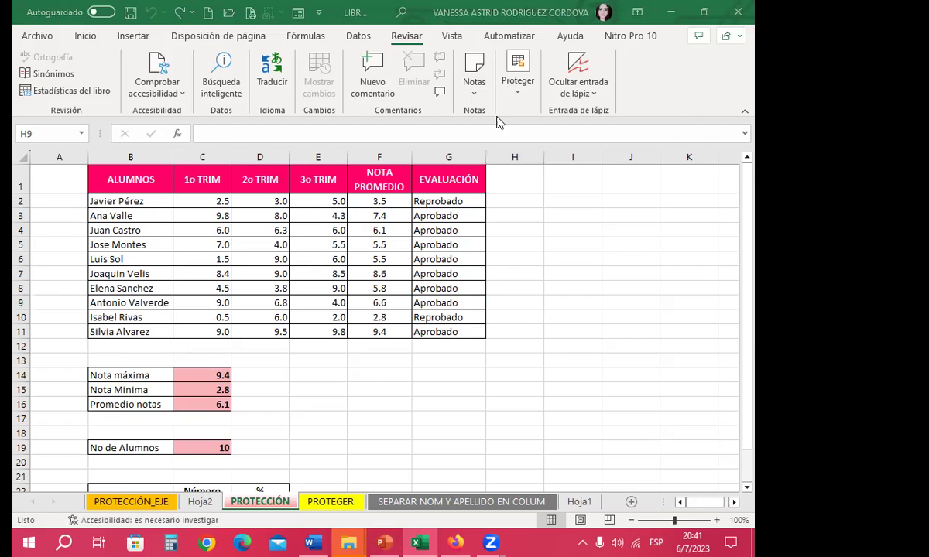
pyautogui.click(464, 260)
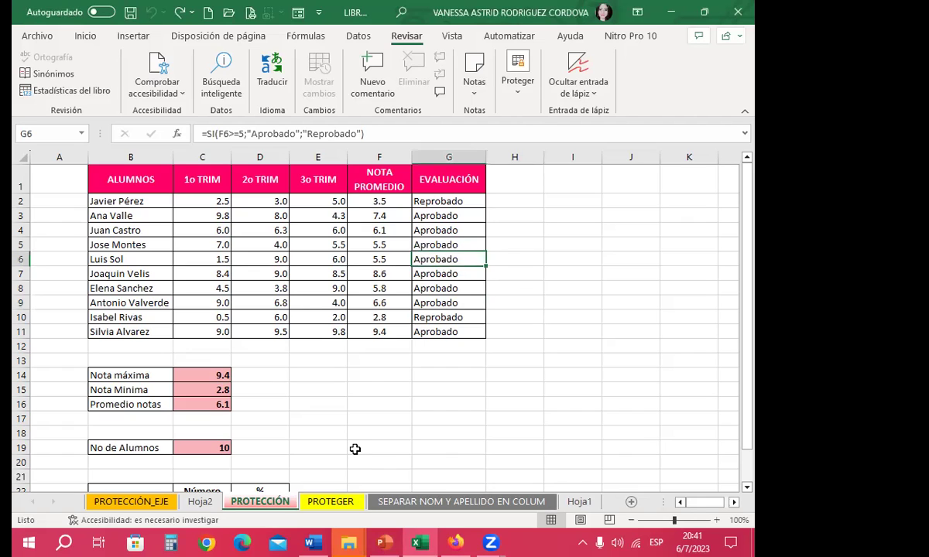
pyautogui.click(520, 326)
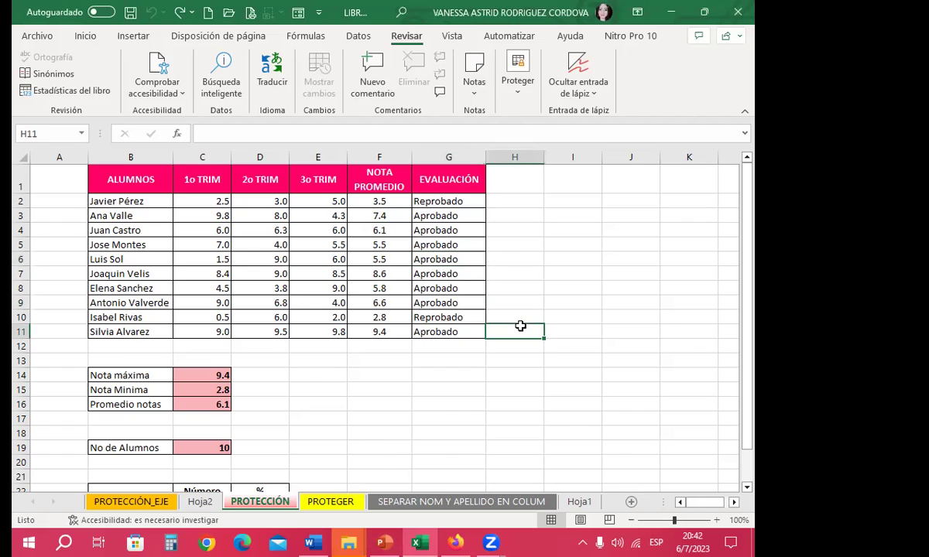
pyautogui.click(517, 305)
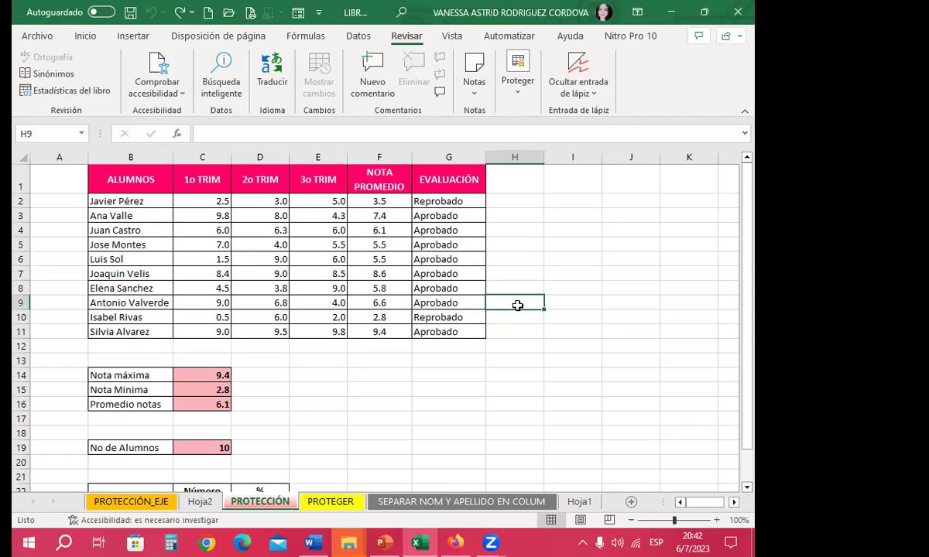
pyautogui.click(517, 83)
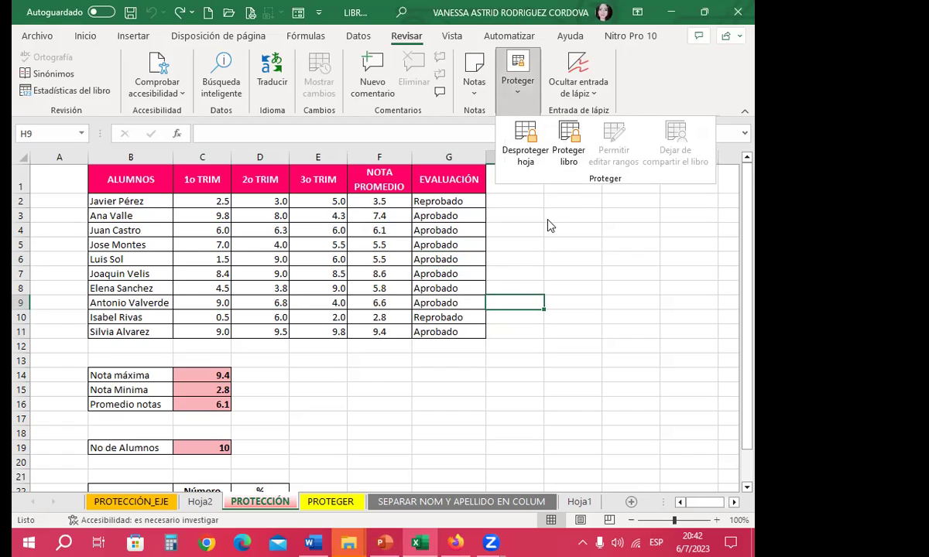
pyautogui.click(510, 237)
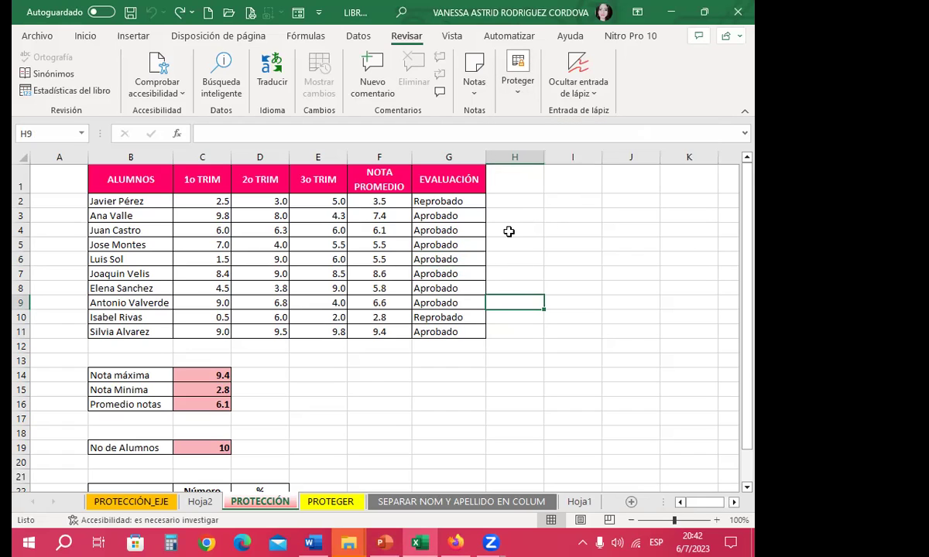
pyautogui.click(398, 243)
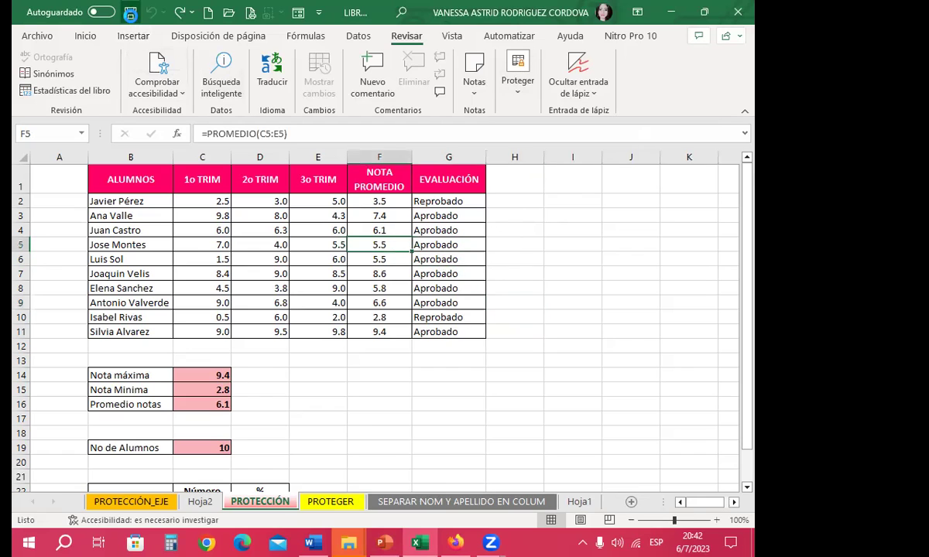
# Step: Review protected sheets and Proteger libro options under Información, then switch to PROTECCIÓN_EJE
pyautogui.click(292, 331)
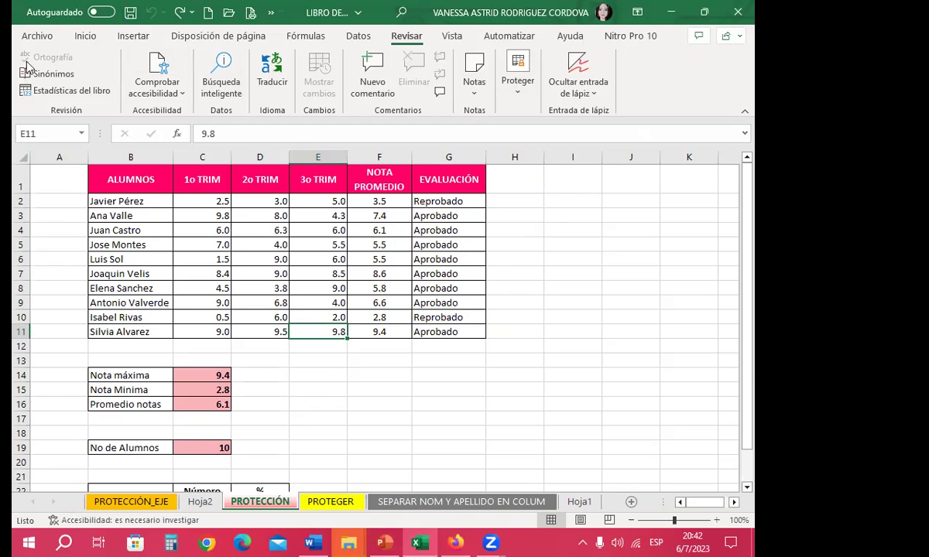
pyautogui.click(36, 37)
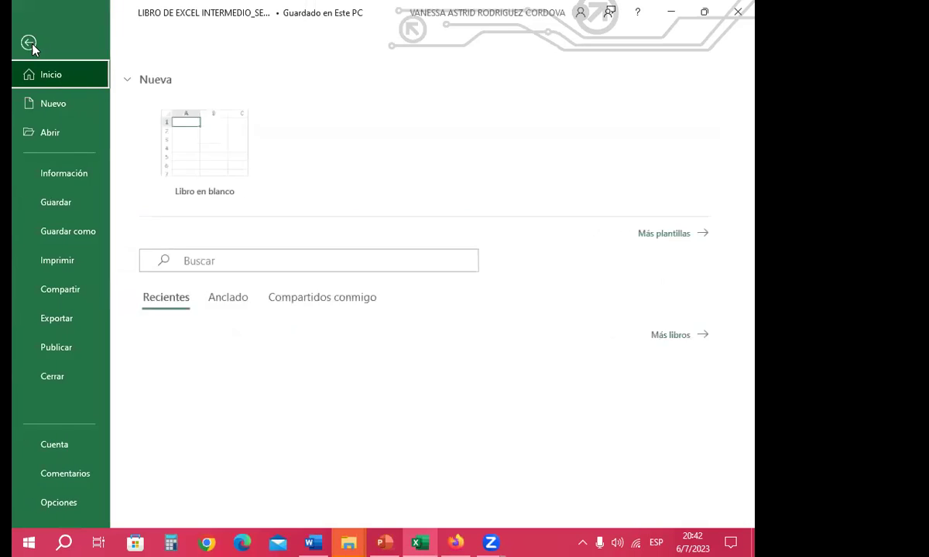
pyautogui.click(66, 174)
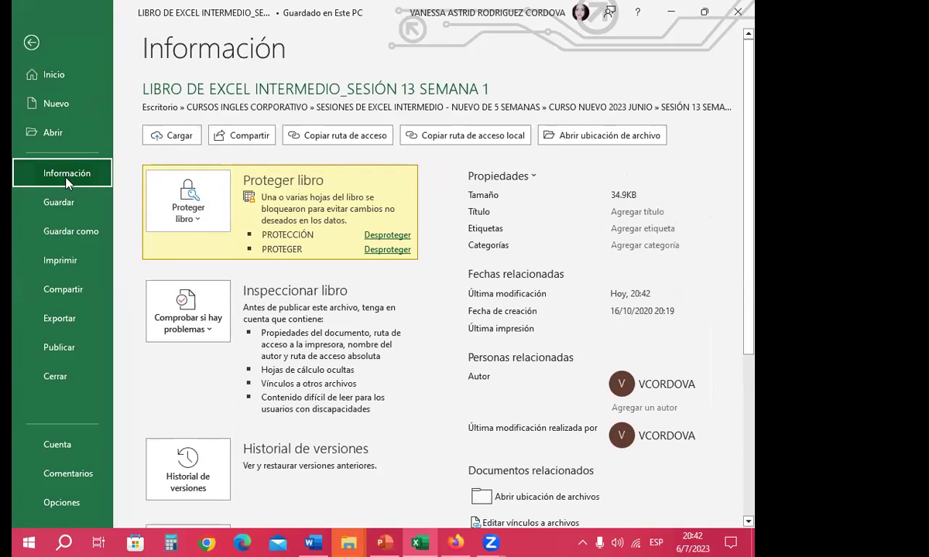
pyautogui.click(31, 43)
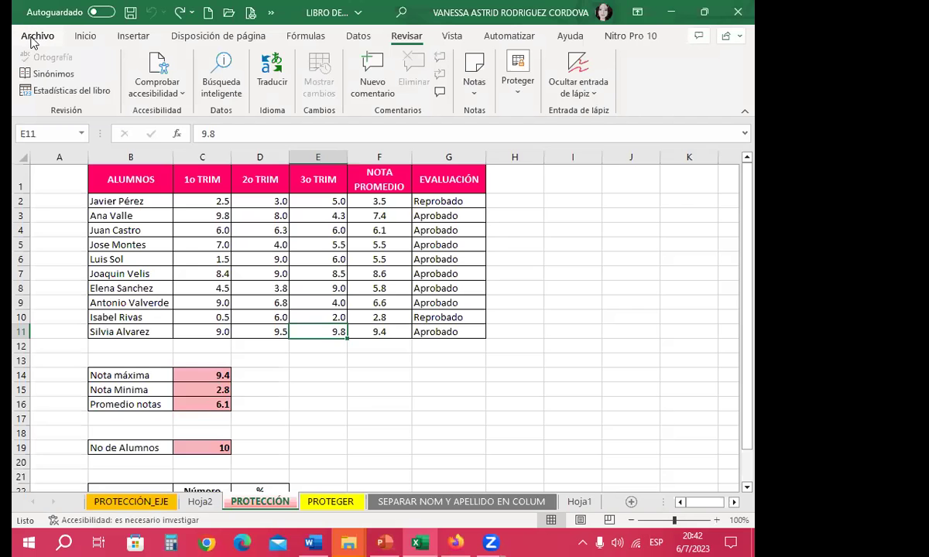
pyautogui.click(33, 38)
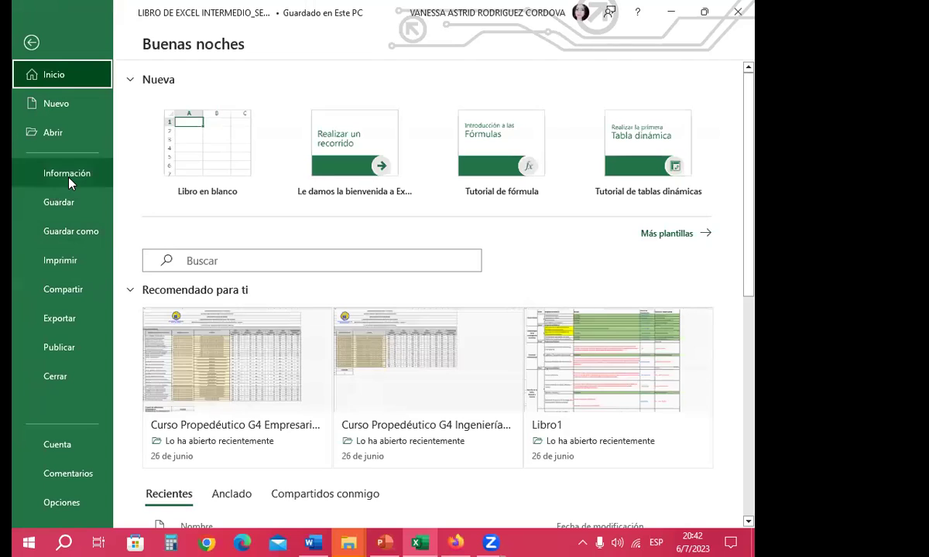
pyautogui.click(65, 171)
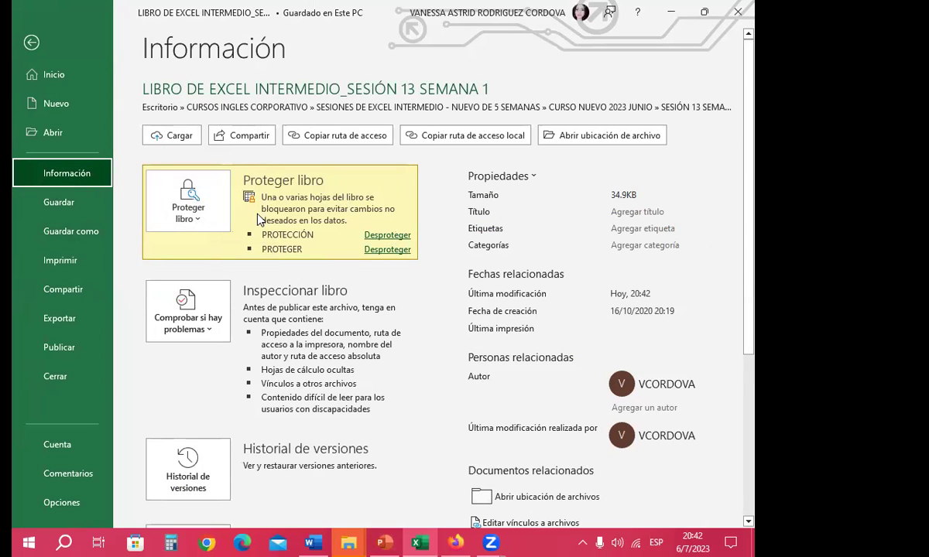
pyautogui.click(204, 224)
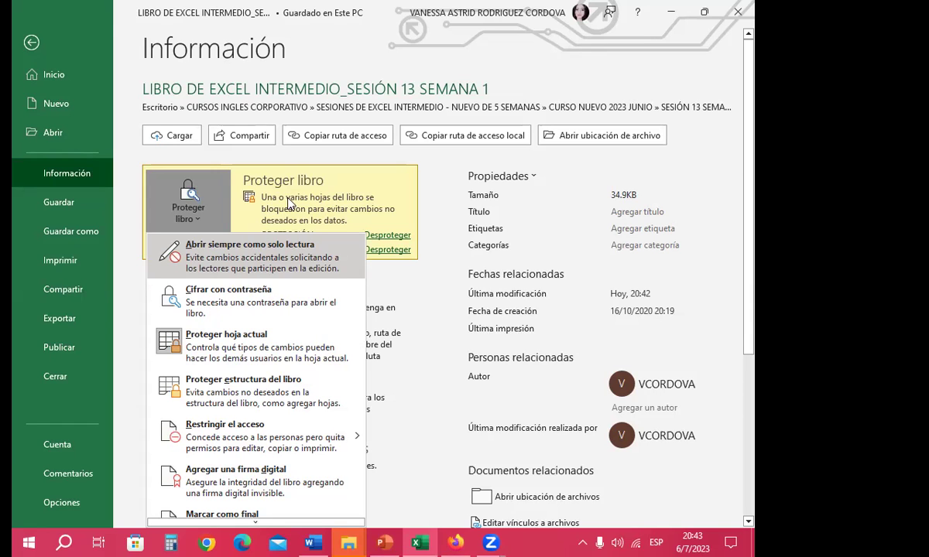
pyautogui.click(33, 41)
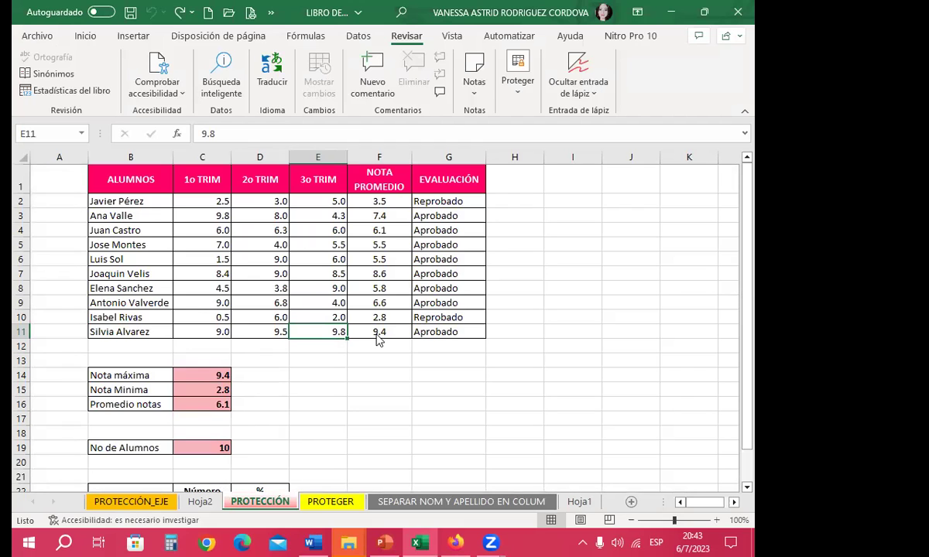
pyautogui.hotkey('ctrl', 'pageup')
pyautogui.hotkey('ctrl', 'pageup')
# Step: Cancel the accidental 'B' entry in C7 and select cell D9
pyautogui.write('B')
pyautogui.press('Escape')
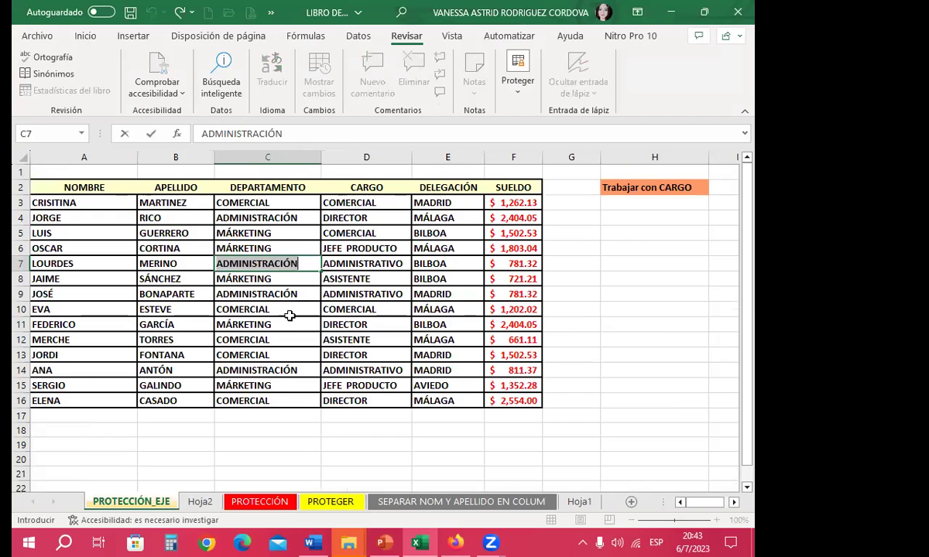
pyautogui.click(290, 316)
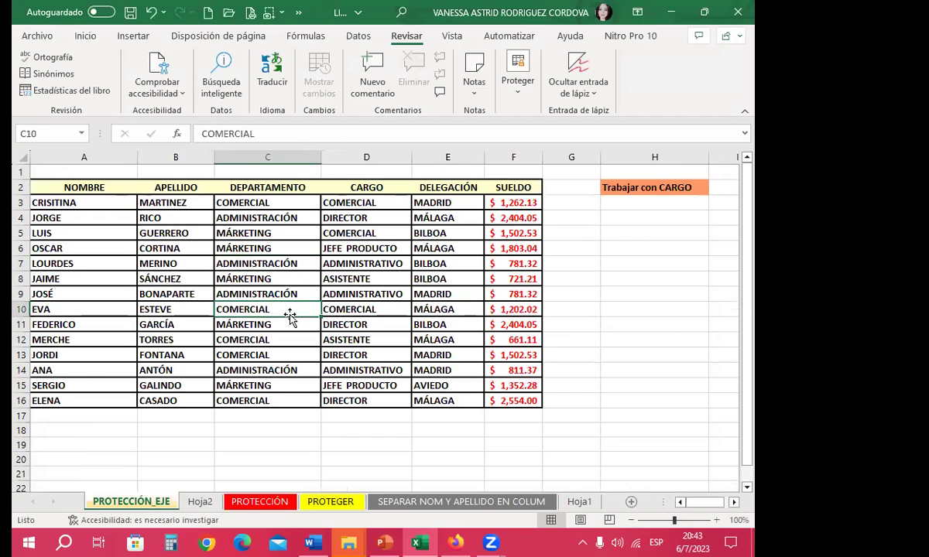
pyautogui.click(354, 293)
# Step: Protect PROTECCIÓN_EJE with a confirmed password, allowing Insertar columnas and Insertar filas
pyautogui.click(517, 78)
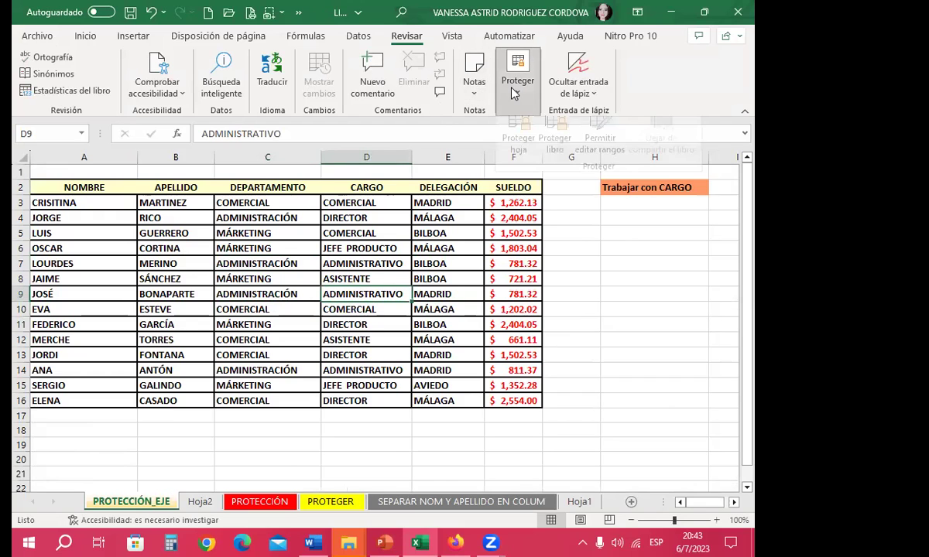
pyautogui.click(519, 143)
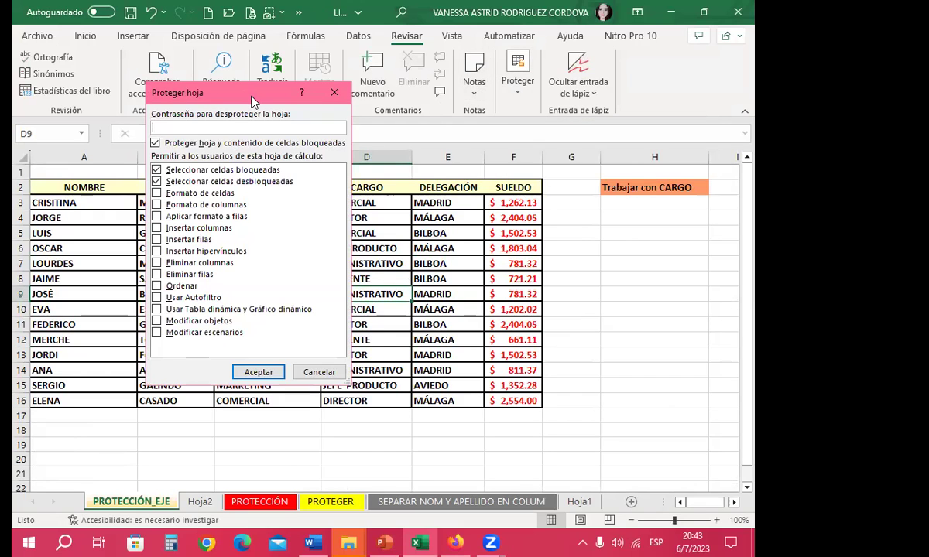
pyautogui.moveTo(251, 100); pyautogui.dragTo(530, 146)
pyautogui.click(435, 285)
pyautogui.click(435, 296)
pyautogui.click(434, 296)
pyautogui.click(435, 285)
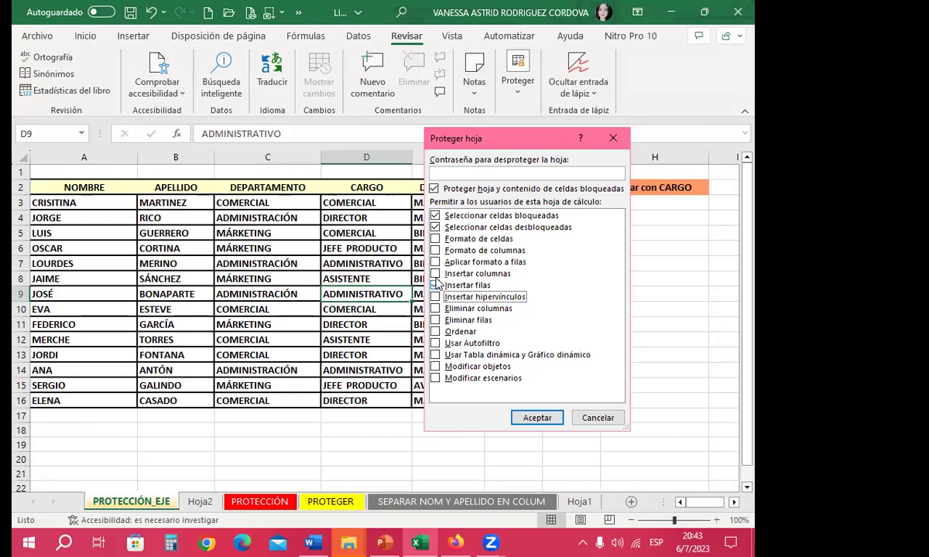
pyautogui.click(435, 273)
pyautogui.click(435, 284)
pyautogui.click(456, 173)
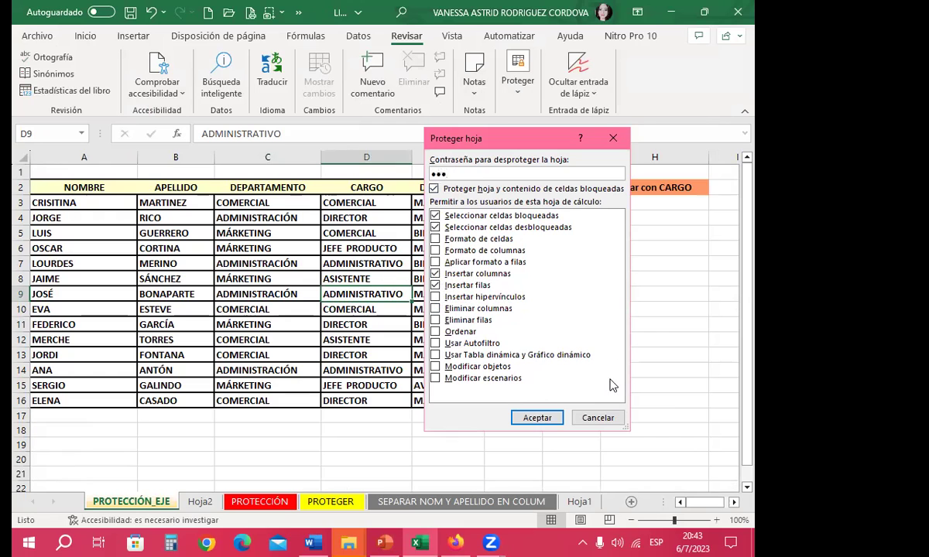
pyautogui.click(541, 424)
pyautogui.click(268, 283)
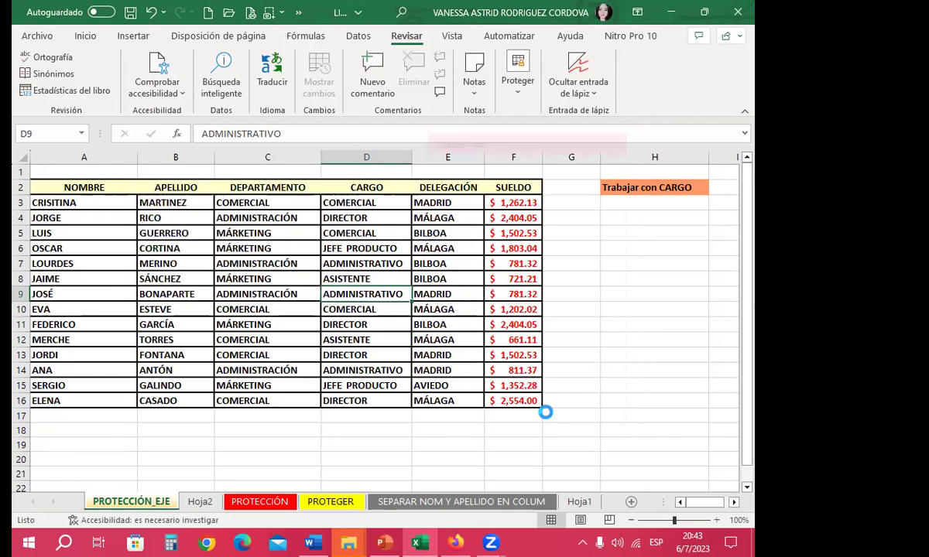
pyautogui.click(435, 157)
pyautogui.rightClick(436, 157)
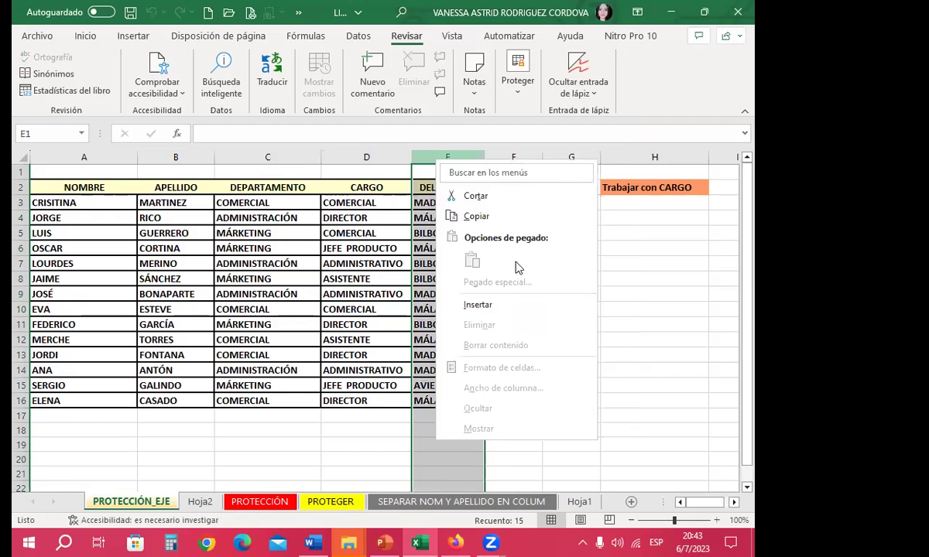
pyautogui.click(484, 306)
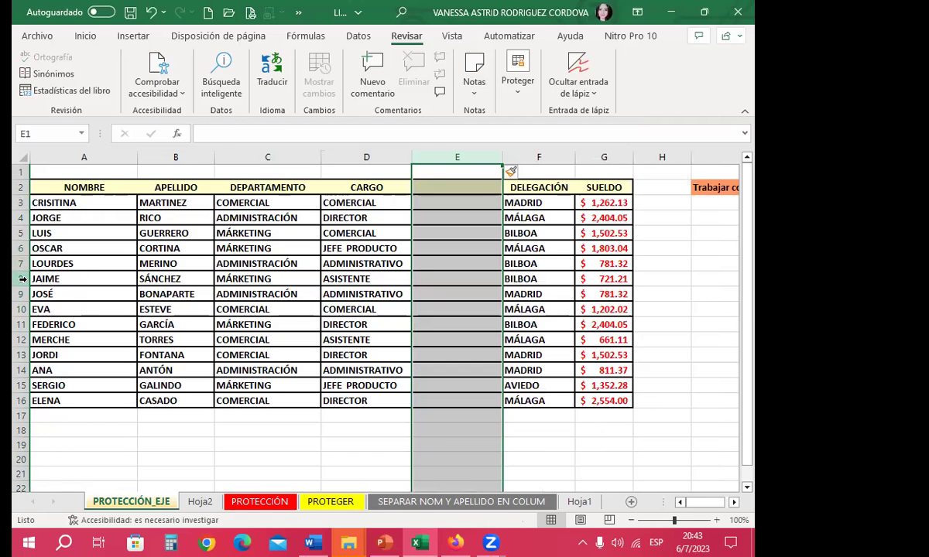
pyautogui.click(21, 279)
pyautogui.rightClick(21, 278)
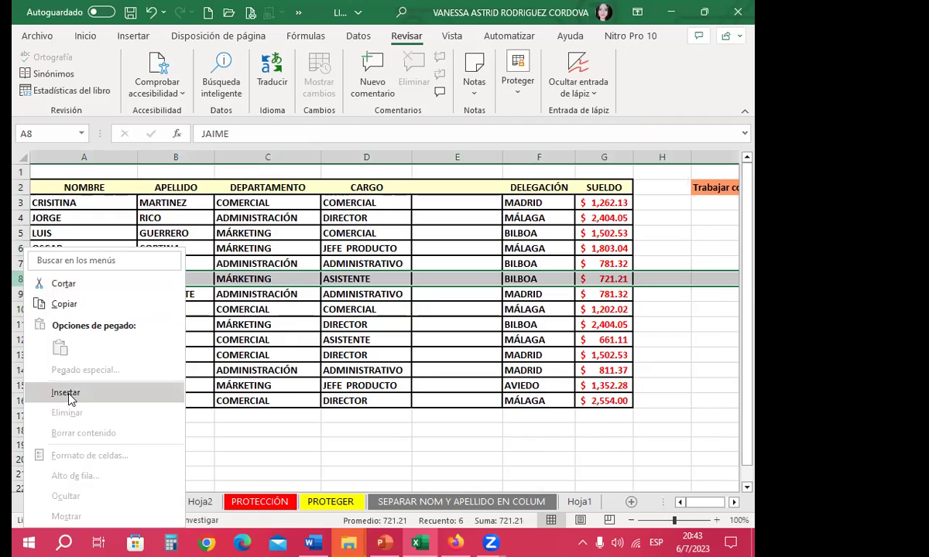
pyautogui.click(68, 367)
pyautogui.click(212, 308)
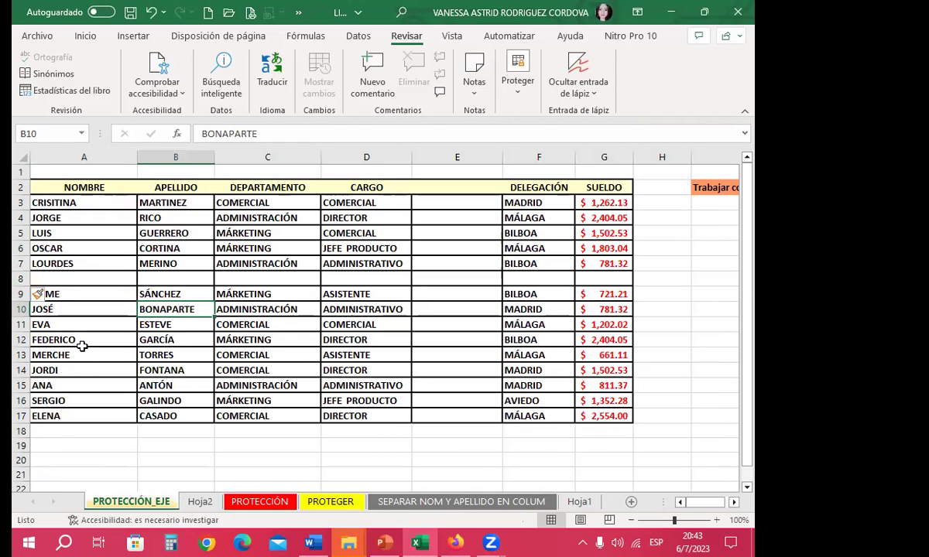
pyautogui.click(80, 36)
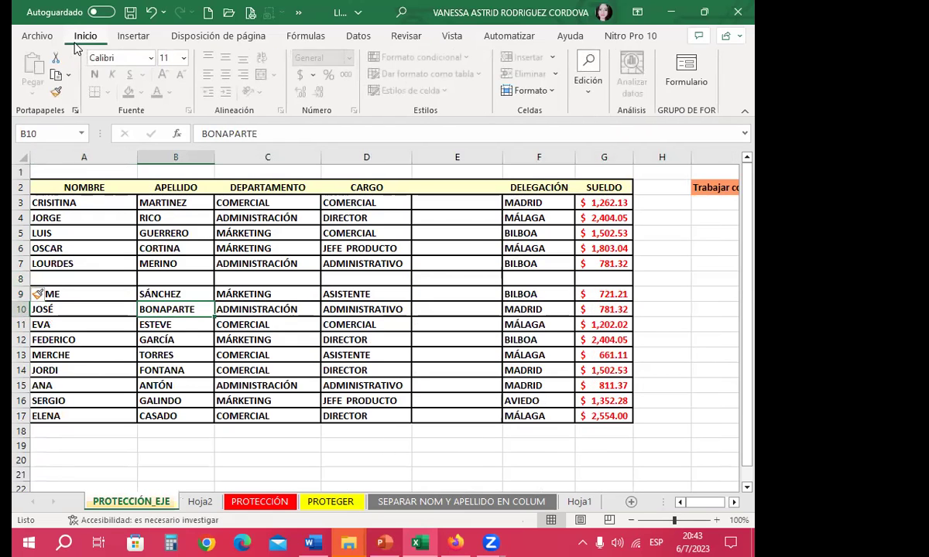
pyautogui.rightClick(22, 295)
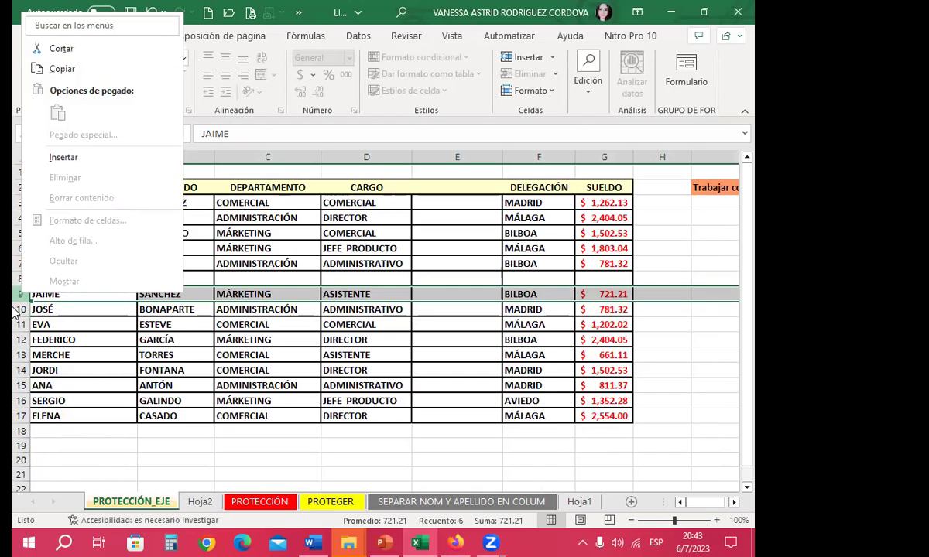
pyautogui.press('Escape')
pyautogui.click(22, 342)
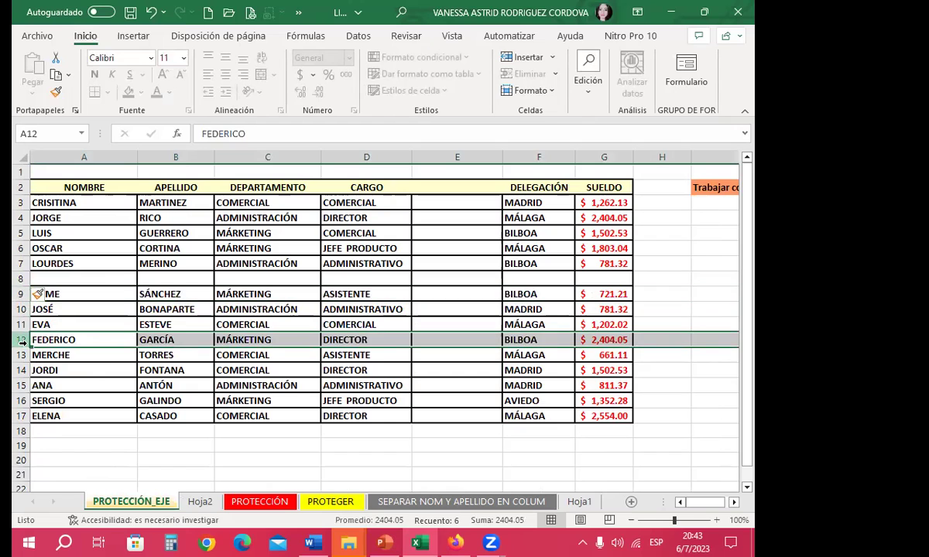
pyautogui.click(519, 58)
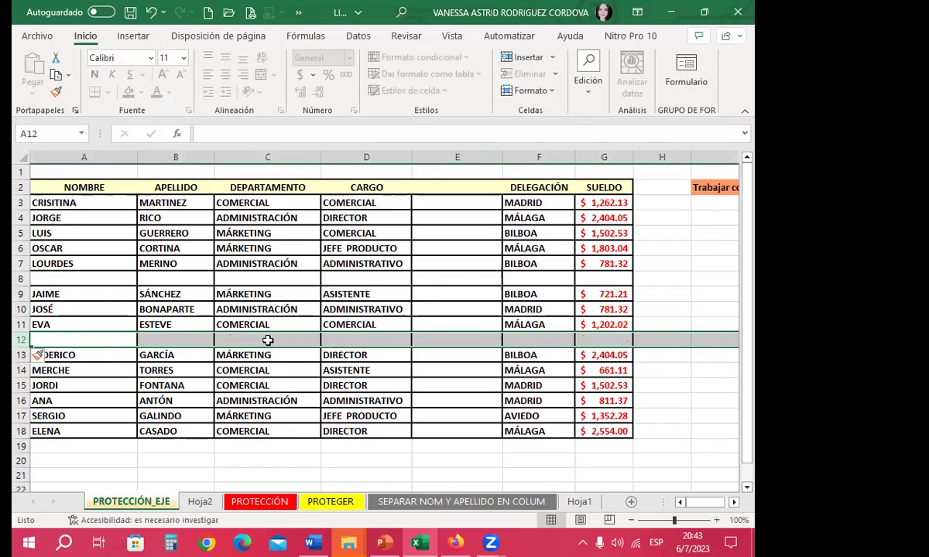
pyautogui.click(26, 280)
pyautogui.moveTo(26, 279); pyautogui.dragTo(24, 291)
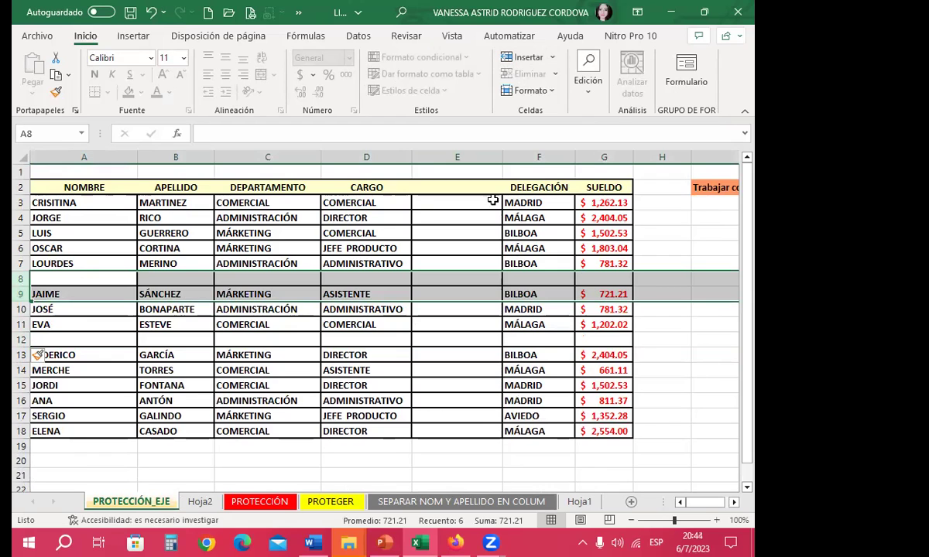
pyautogui.click(480, 154)
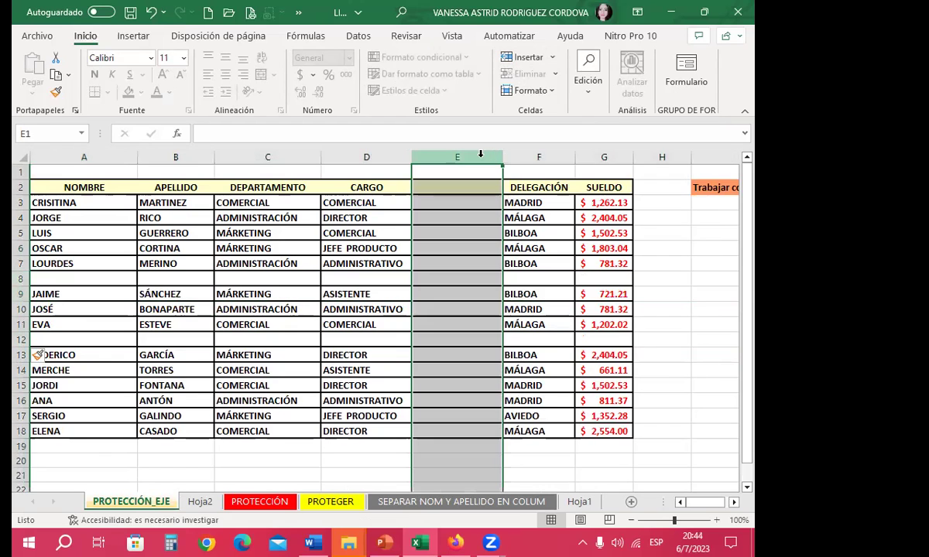
pyautogui.click(509, 57)
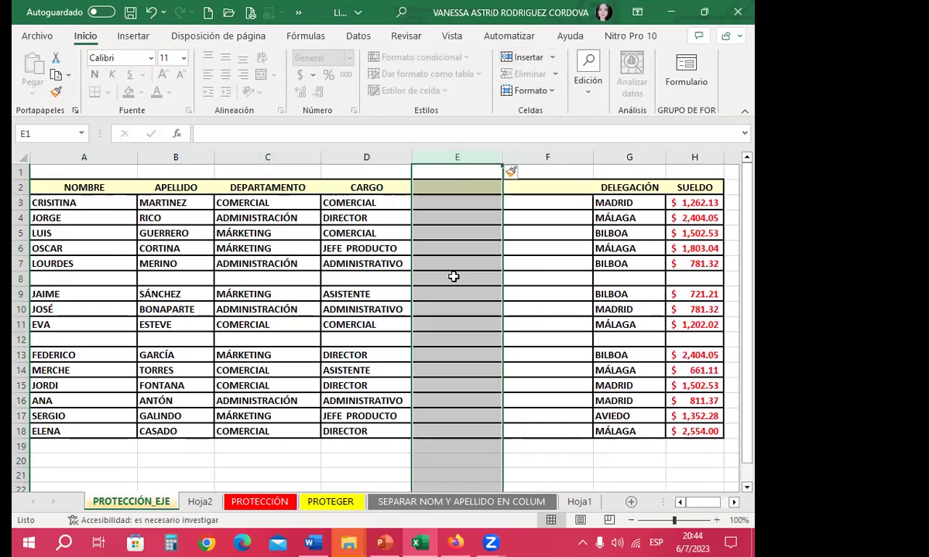
pyautogui.click(454, 276)
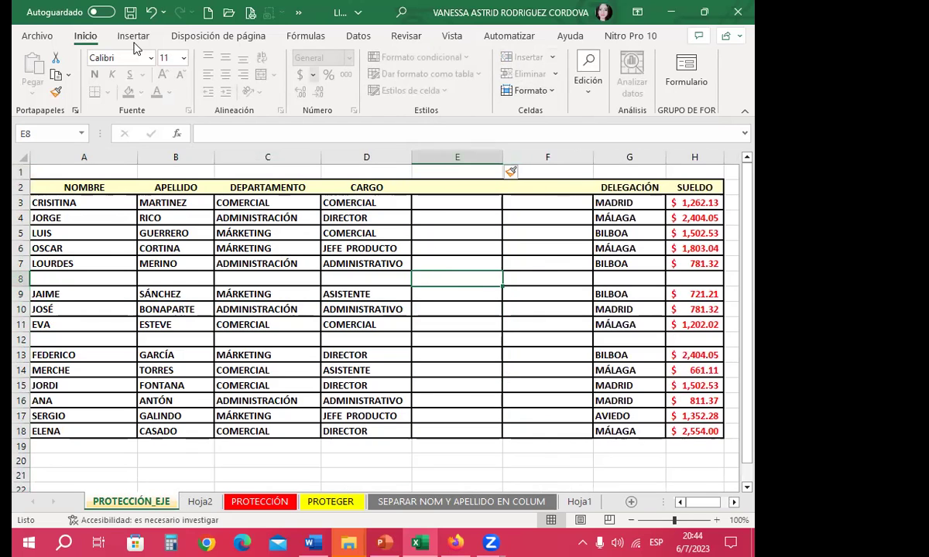
pyautogui.click(151, 12)
# Step: Undo the remaining inserted rows and columns, then check cells E13, D8–D11 and G10
pyautogui.click(151, 12)
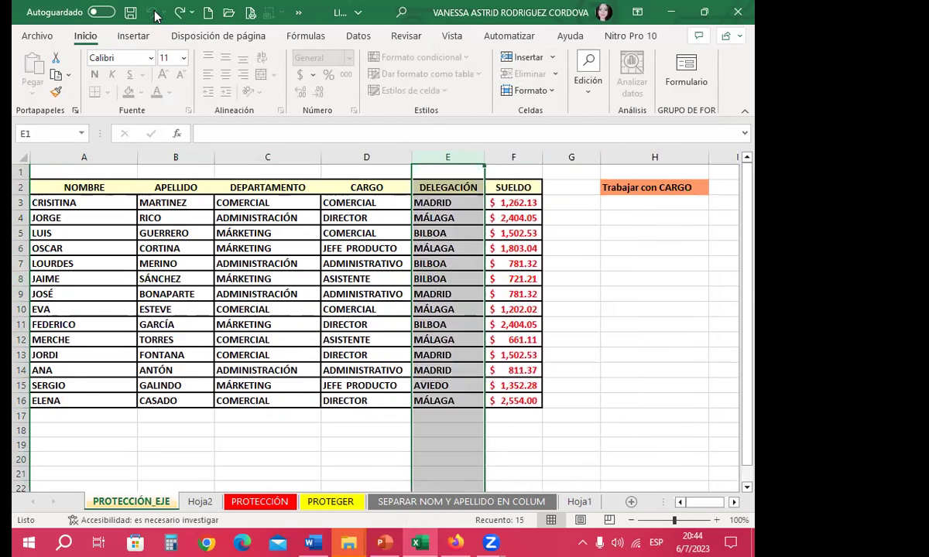
pyautogui.click(415, 353)
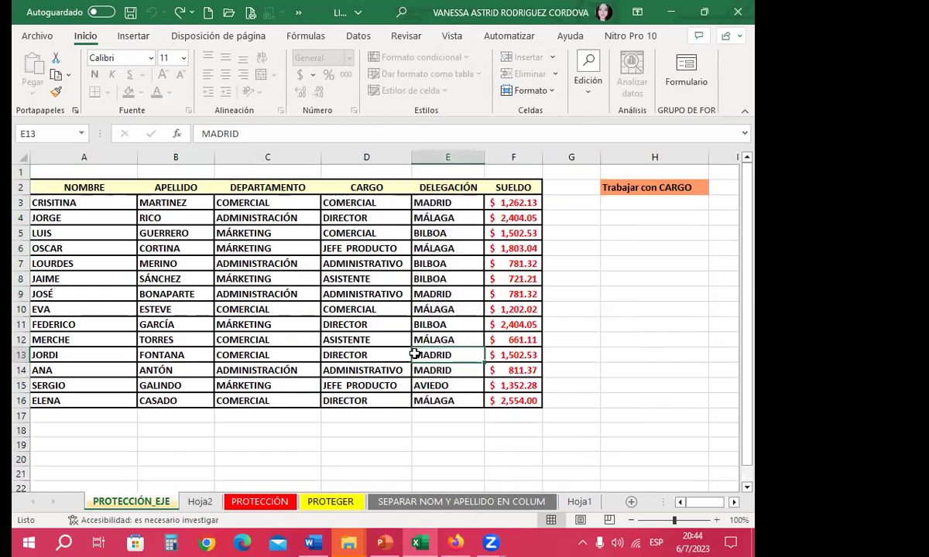
pyautogui.click(348, 324)
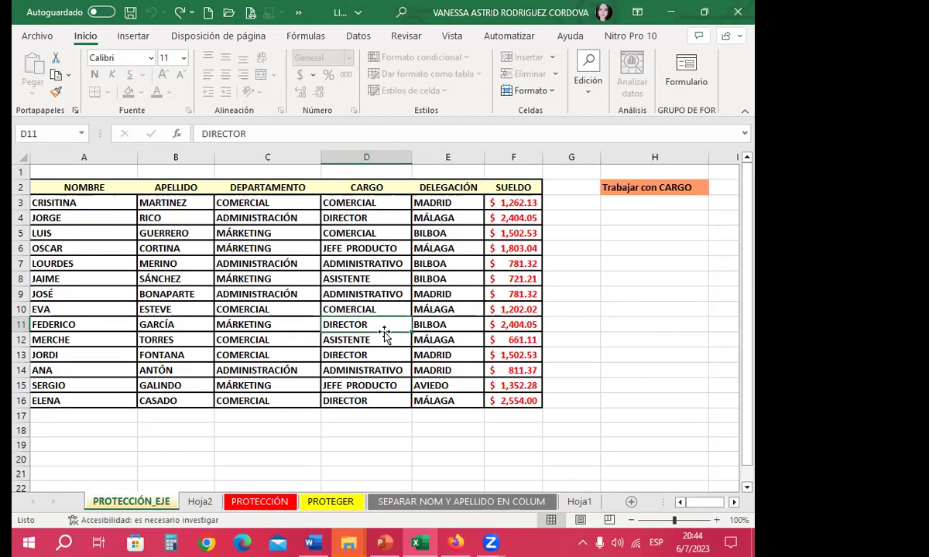
pyautogui.click(371, 293)
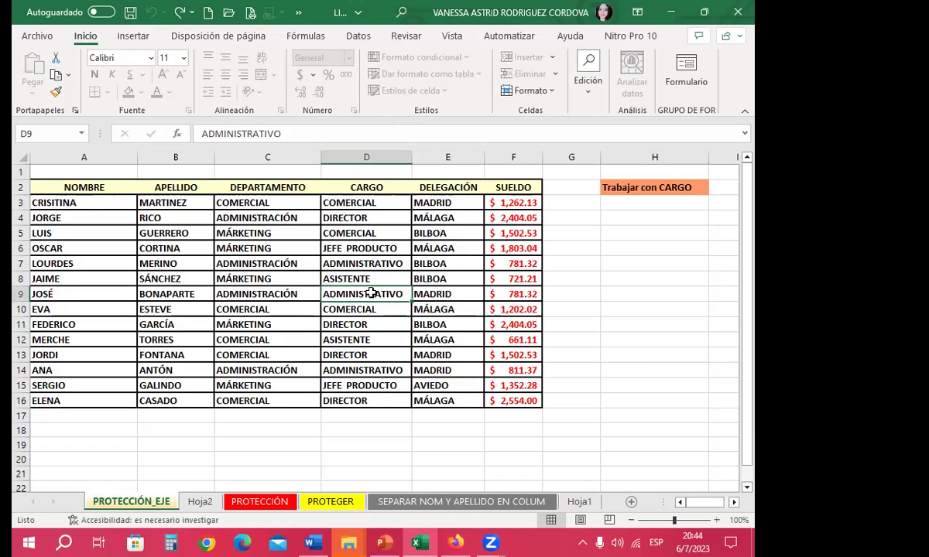
pyautogui.click(570, 310)
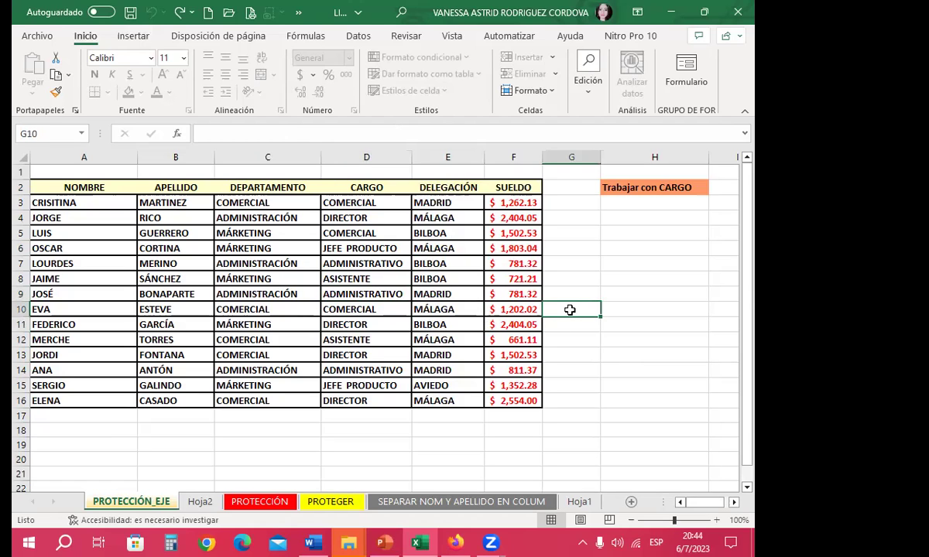
pyautogui.click(391, 310)
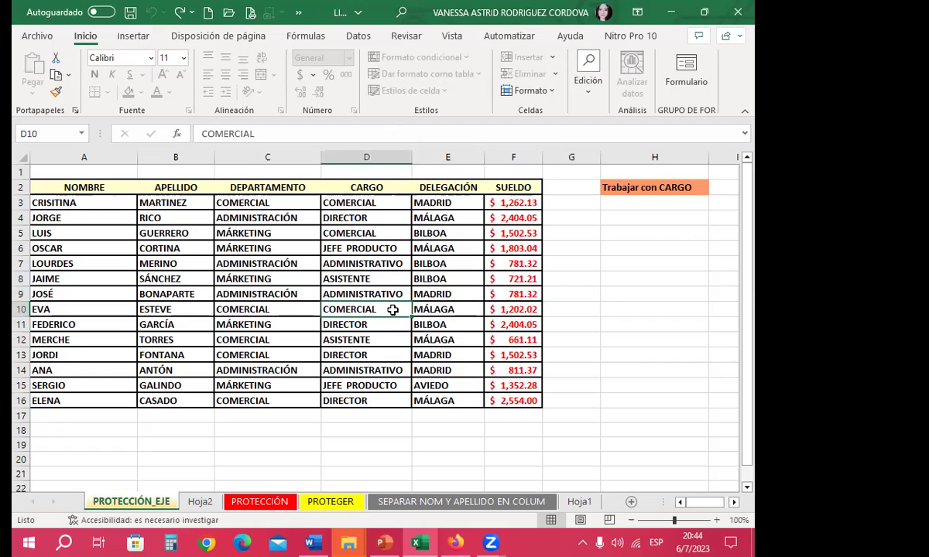
pyautogui.click(348, 281)
pyautogui.click(374, 310)
# Step: Select range C3:E17 and check cells D8, D9, D11, E12, E14, F14 and C9
pyautogui.click(377, 322)
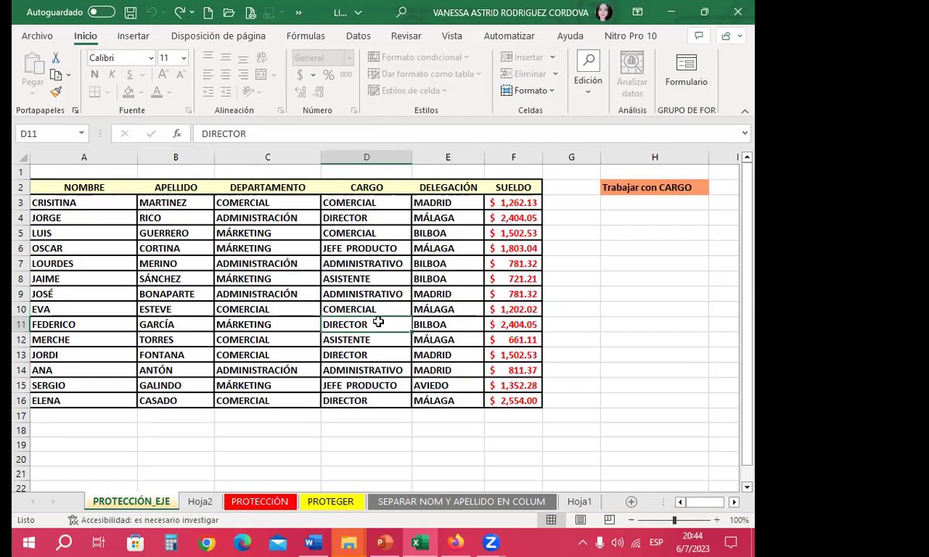
pyautogui.click(329, 295)
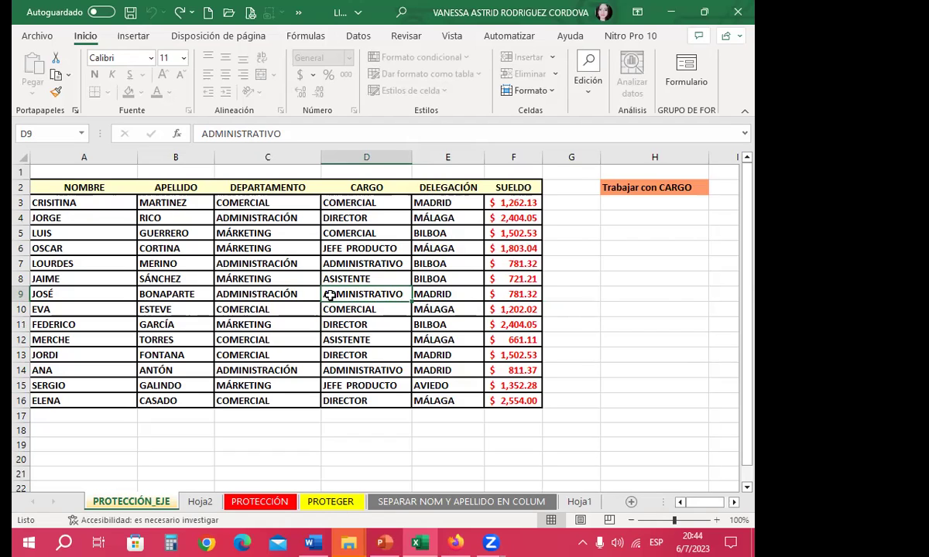
pyautogui.click(329, 324)
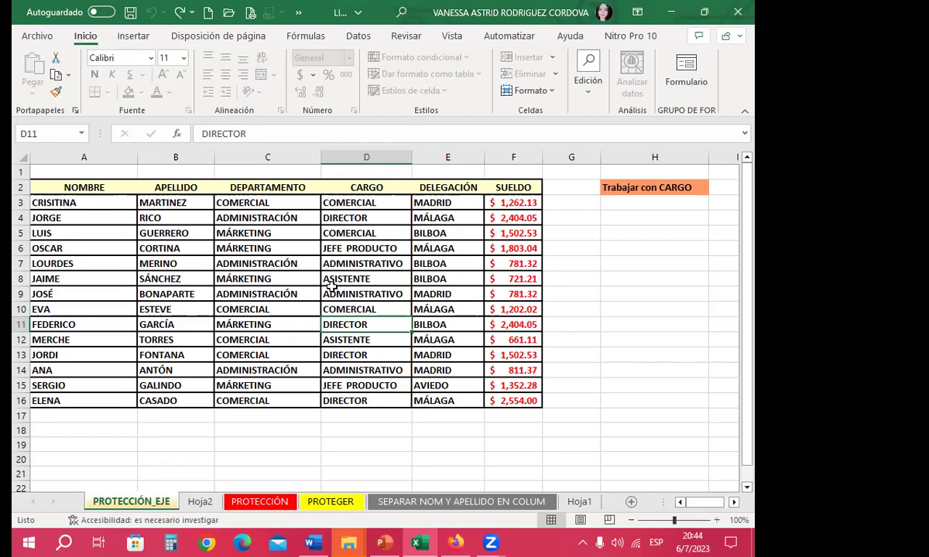
pyautogui.click(335, 282)
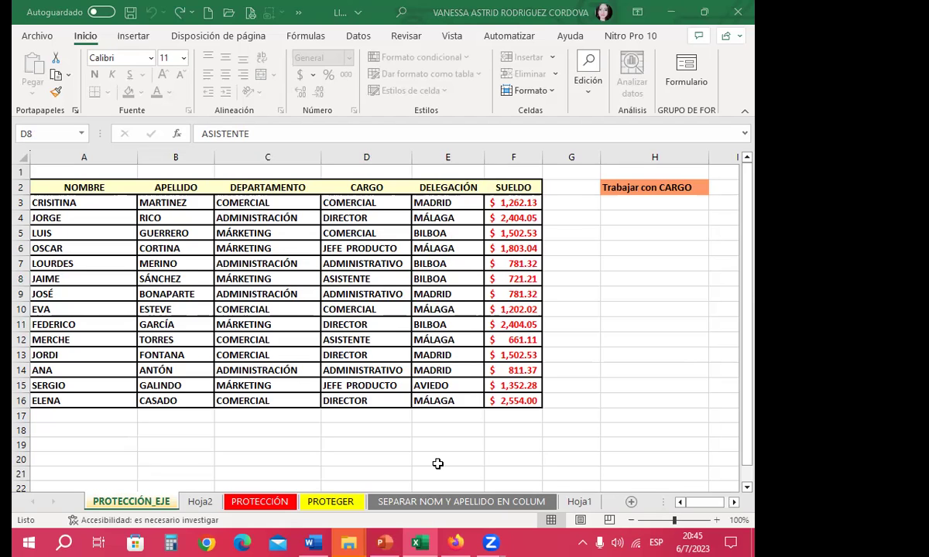
pyautogui.click(342, 321)
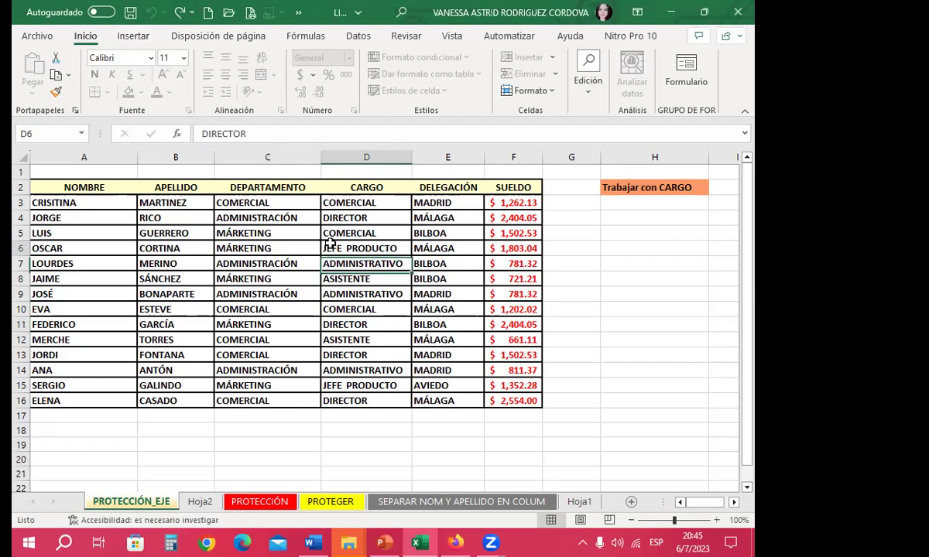
pyautogui.moveTo(236, 202); pyautogui.dragTo(399, 389)
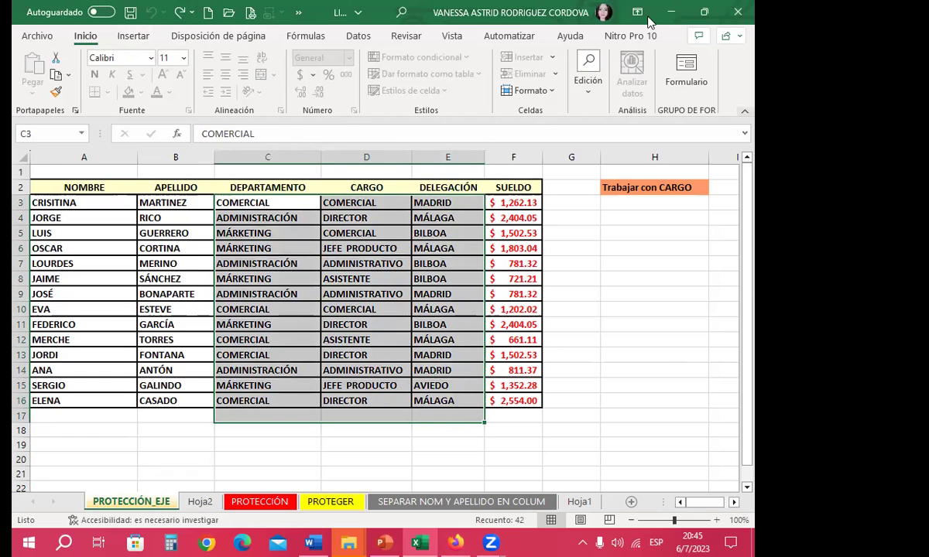
pyautogui.click(402, 284)
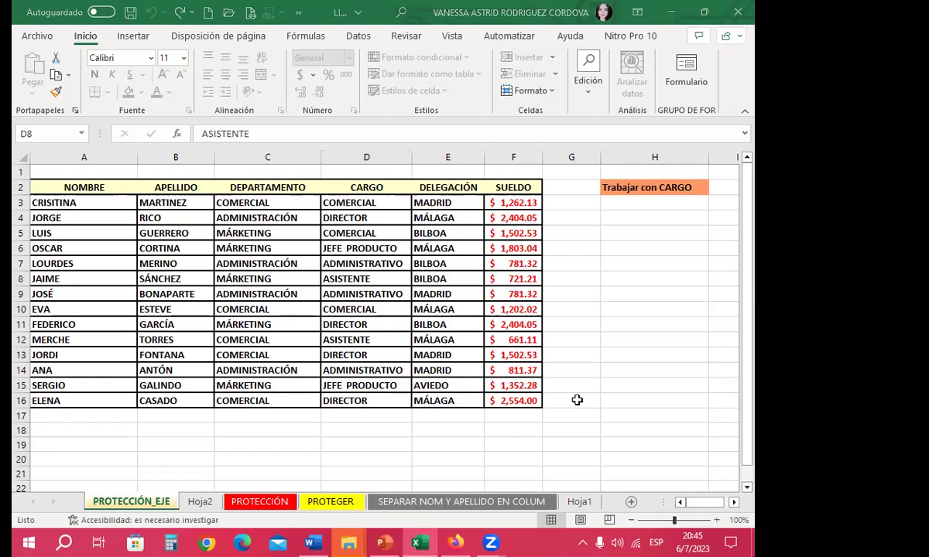
pyautogui.click(507, 370)
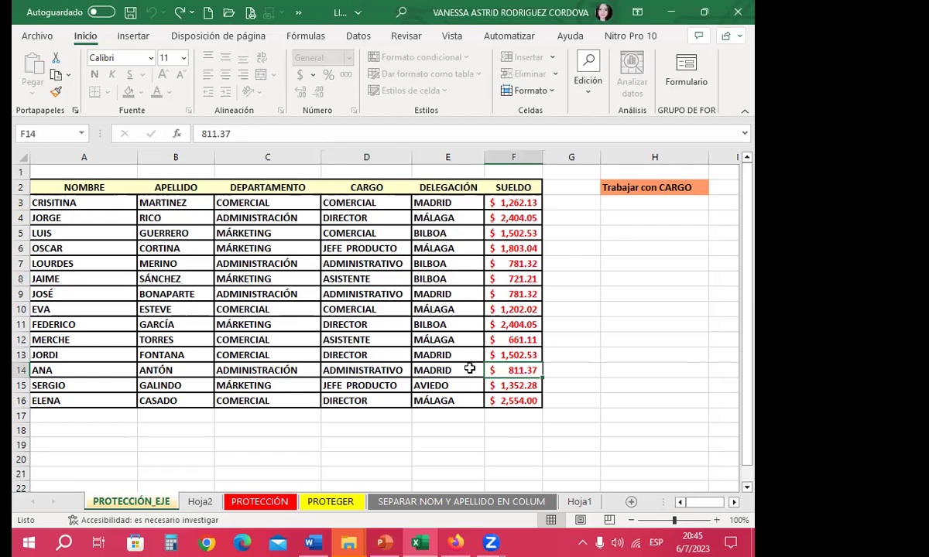
pyautogui.click(469, 369)
pyautogui.click(440, 341)
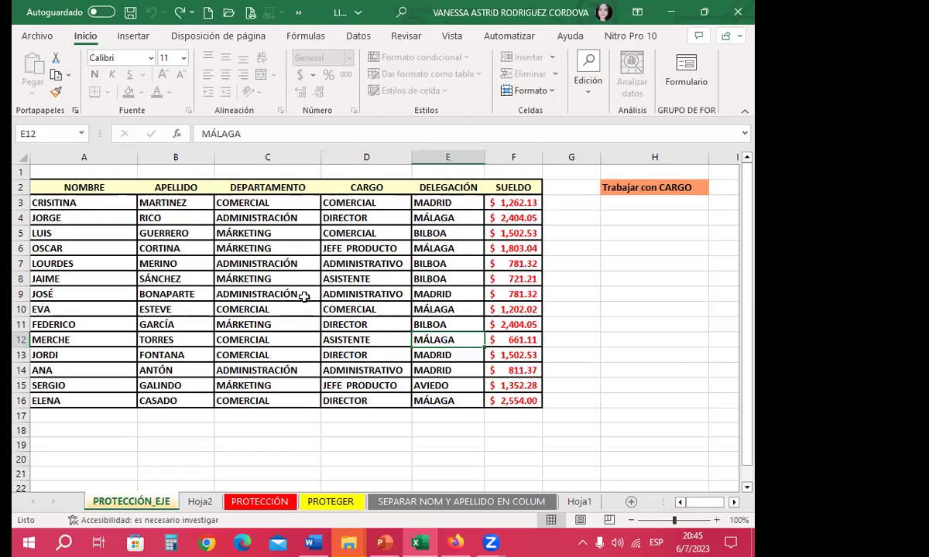
pyautogui.click(302, 296)
# Step: Open the Guardar como dialog and set the file type to Plantilla de Excel
pyautogui.click(36, 36)
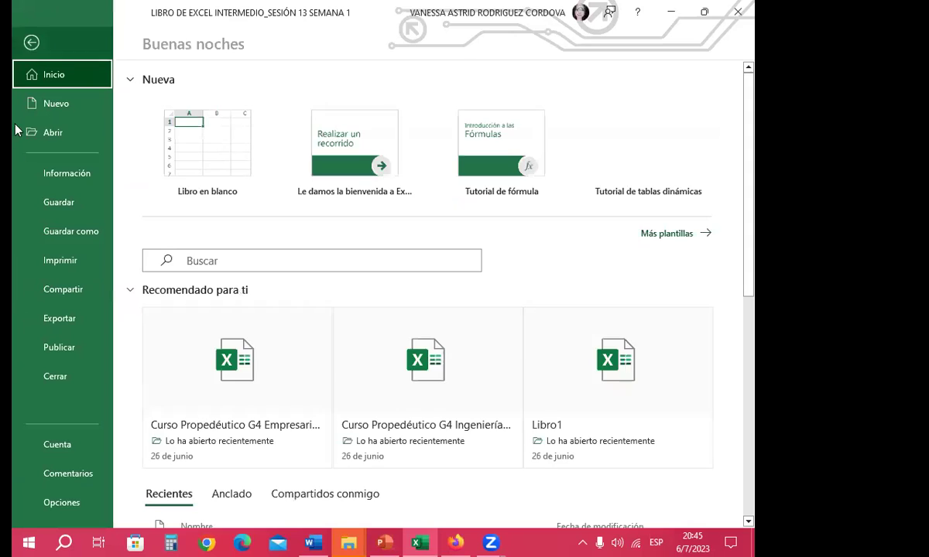
pyautogui.click(59, 232)
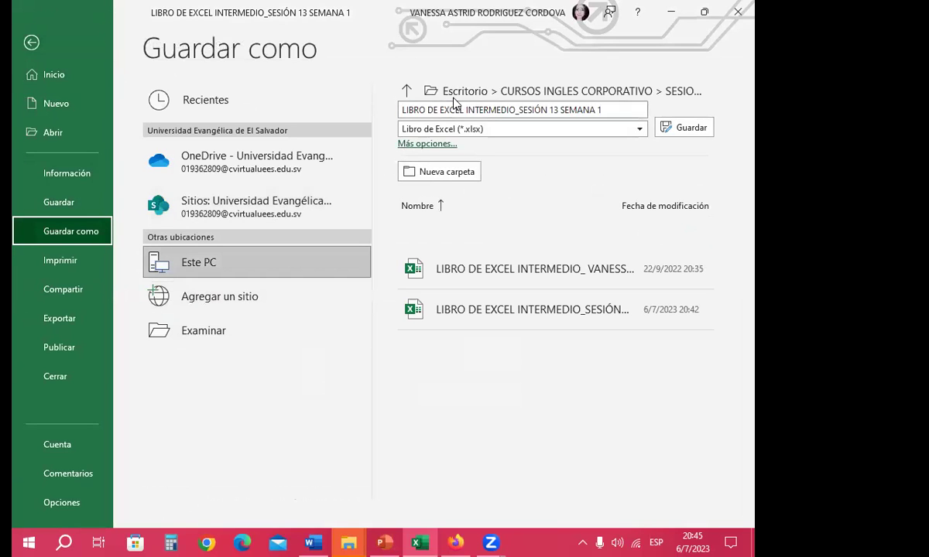
pyautogui.click(489, 92)
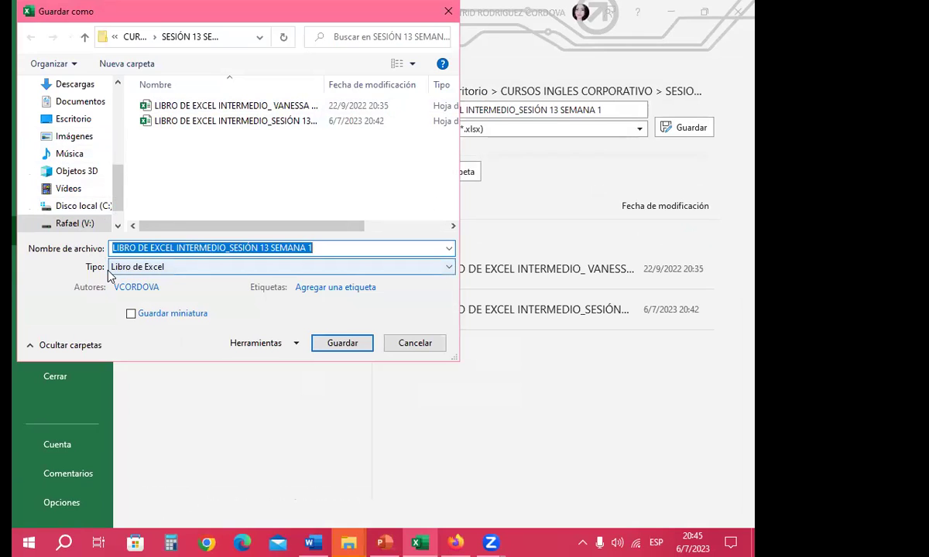
pyautogui.click(167, 267)
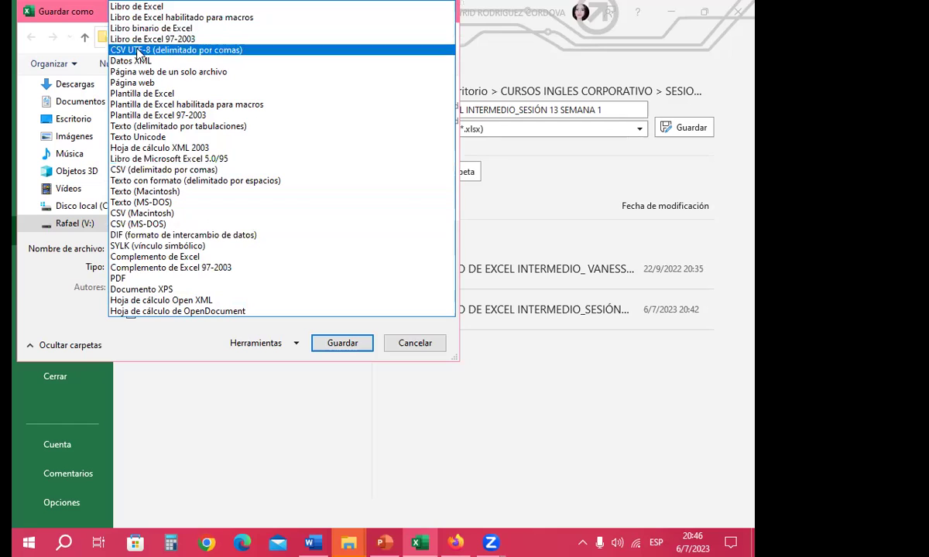
pyautogui.click(152, 94)
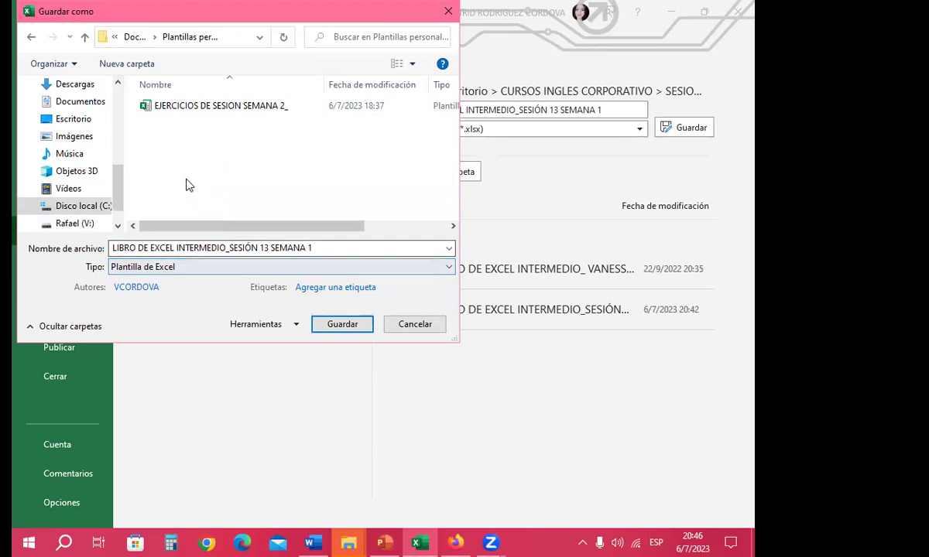
# Step: Browse from Escritorio into CURSOS INGLES CORPORATIVO > SESIONES DE EXCEL INTERMEDIO
pyautogui.click(84, 37)
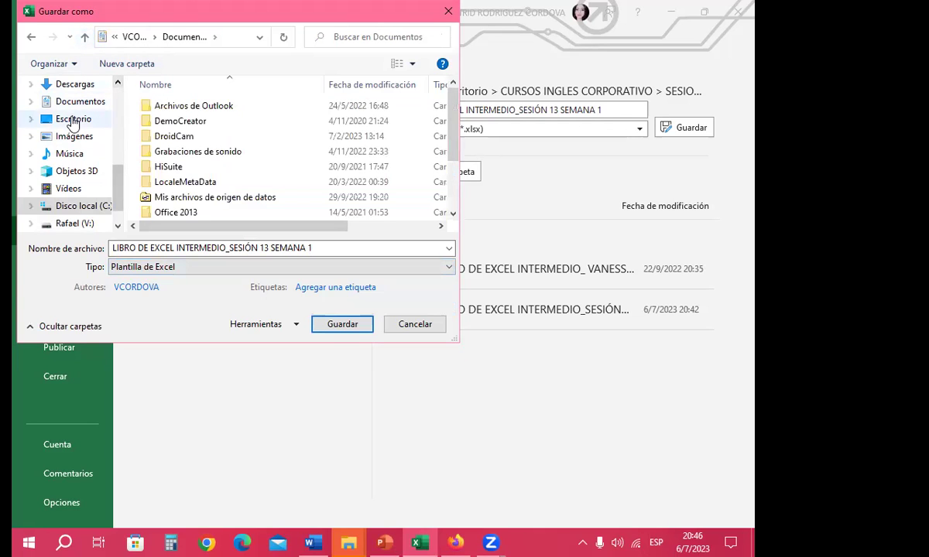
pyautogui.click(74, 118)
pyautogui.doubleClick(197, 139)
pyautogui.scroll(-2, 197, 135)
pyautogui.scroll(2, 207, 123)
pyautogui.doubleClick(208, 108)
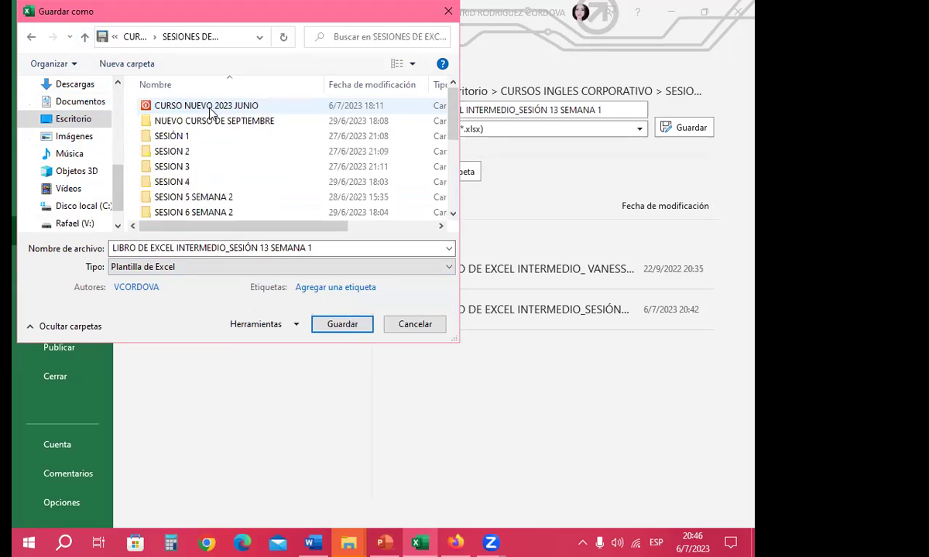
pyautogui.scroll(-3, 200, 166)
pyautogui.scroll(-1, 194, 182)
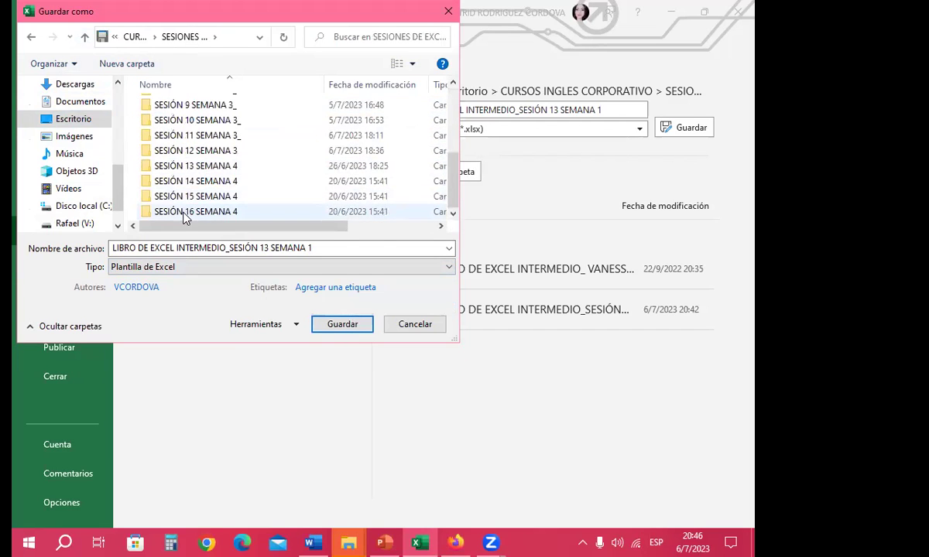
pyautogui.doubleClick(190, 211)
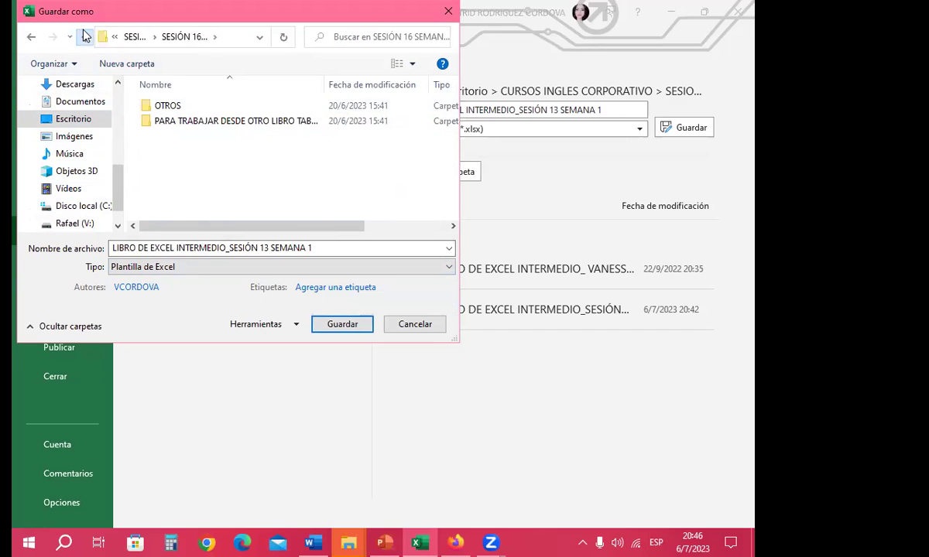
pyautogui.click(84, 36)
# Step: Open CURSO NUEVO 2023 JUNIO > SESIÓN 13 SEMANA 3 and save the template there
pyautogui.doubleClick(205, 105)
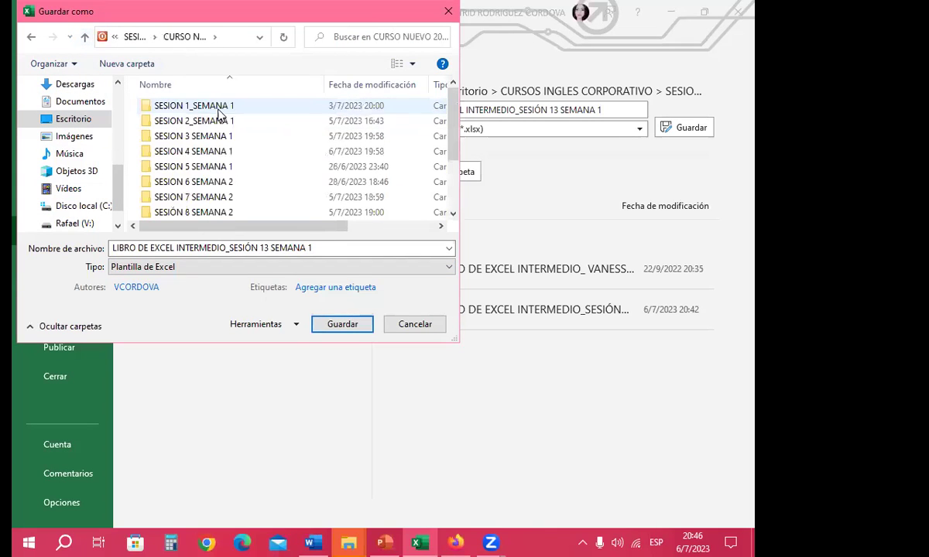
pyautogui.scroll(-2, 209, 183)
pyautogui.doubleClick(224, 211)
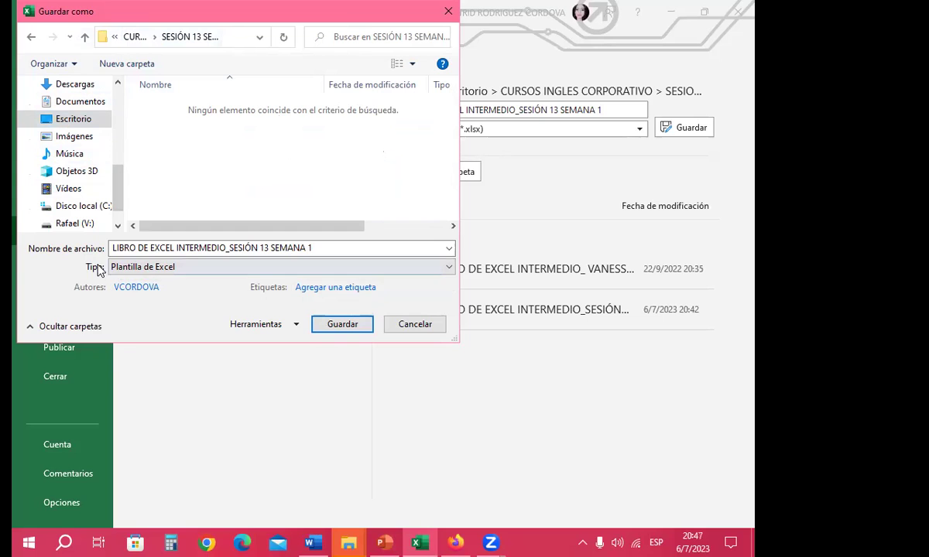
pyautogui.click(342, 325)
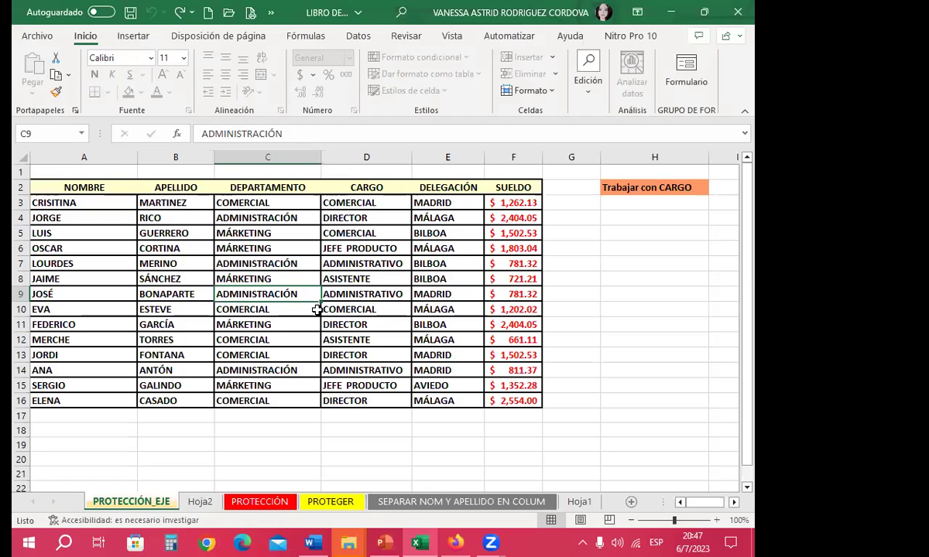
# Step: Close Excel, add and delete a test folder, and show SESIÓN 13 SEMANA 3 as Iconos grandes
pyautogui.click(292, 278)
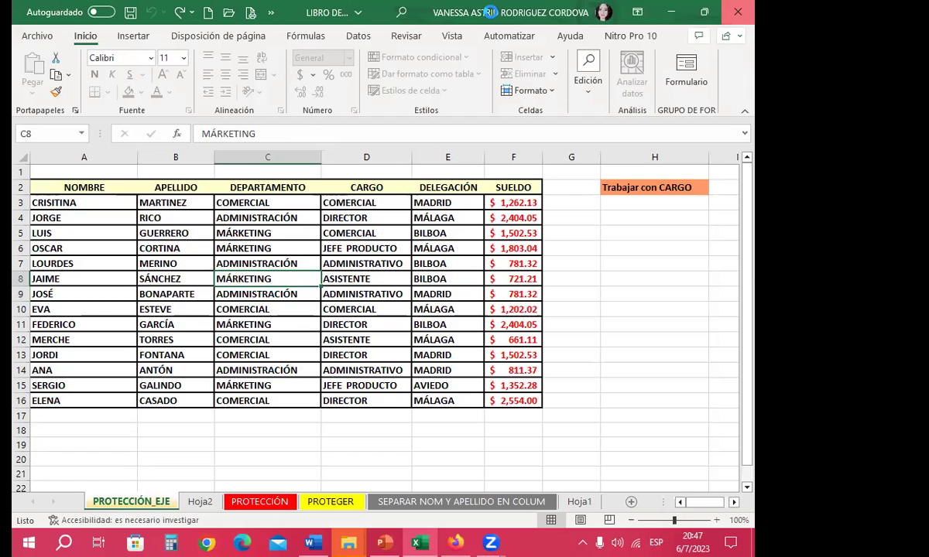
pyautogui.click(737, 12)
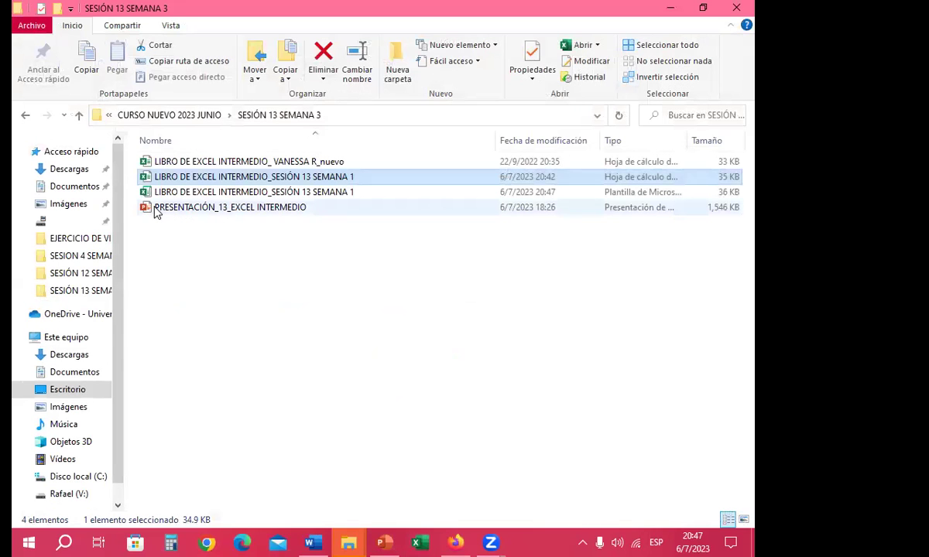
pyautogui.click(397, 58)
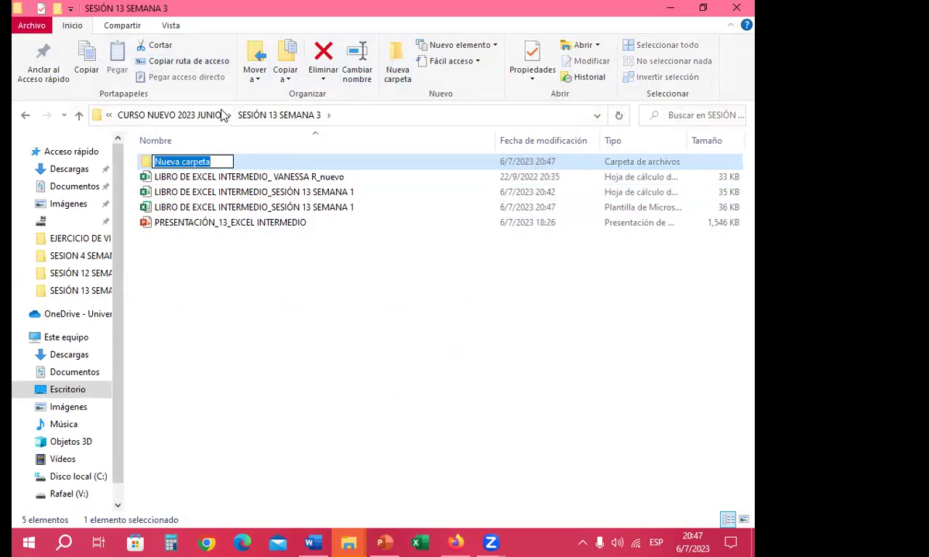
pyautogui.press('Return')
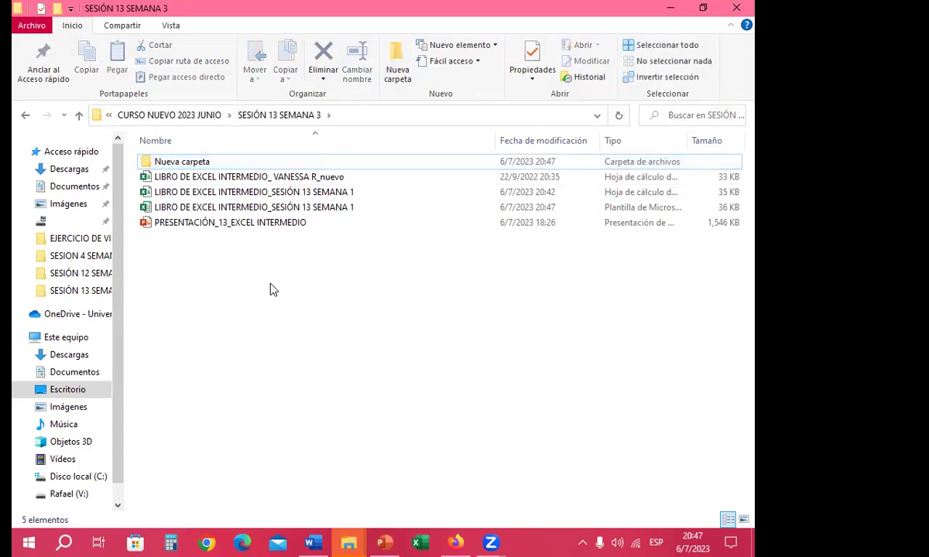
pyautogui.press('Delete')
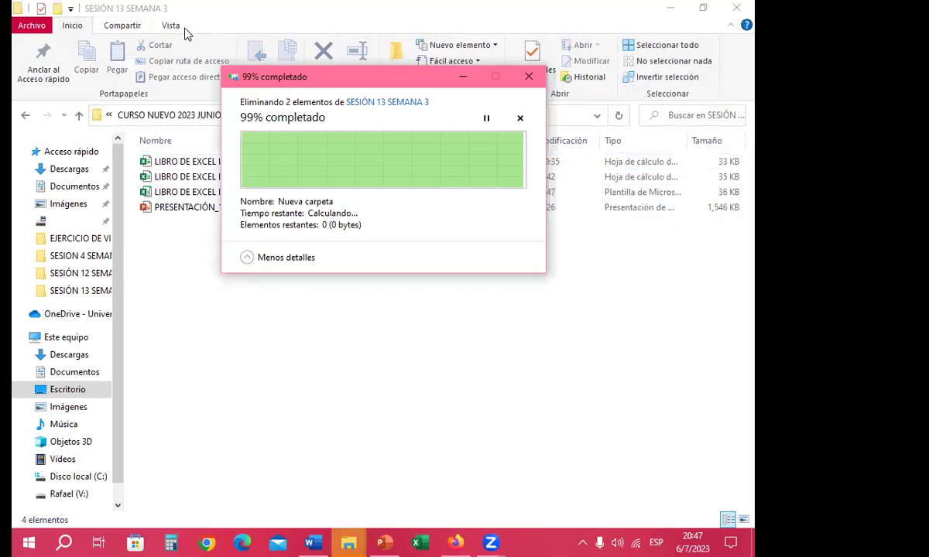
pyautogui.click(172, 28)
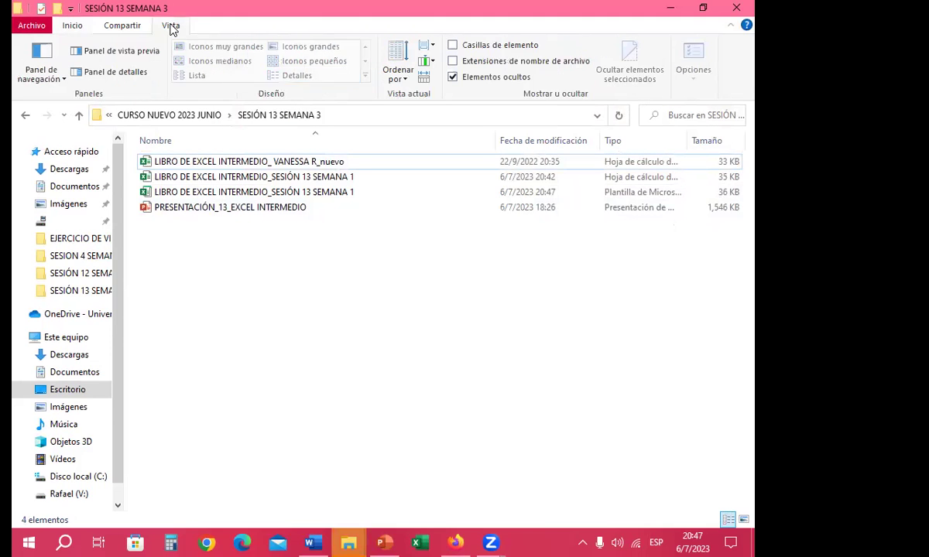
pyautogui.click(302, 46)
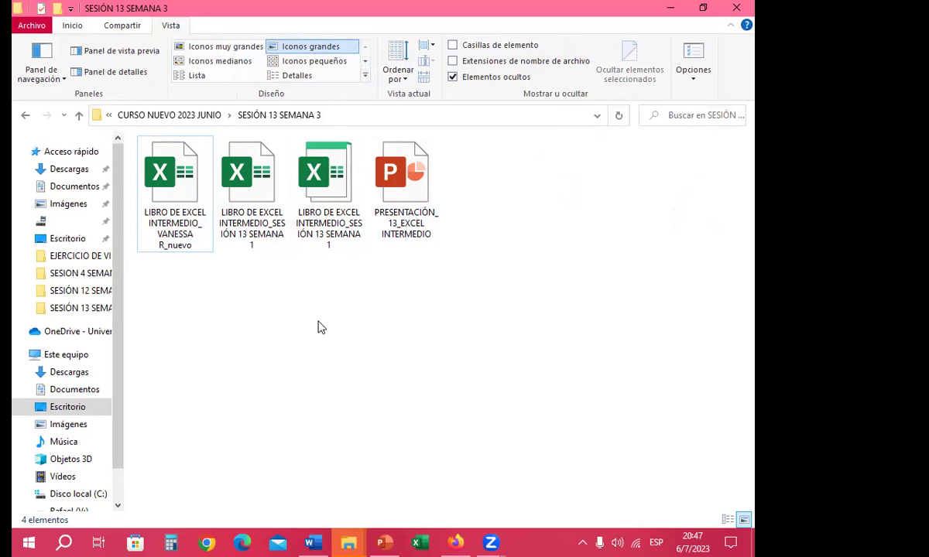
pyautogui.click(311, 189)
pyautogui.moveTo(310, 189); pyautogui.dragTo(318, 176)
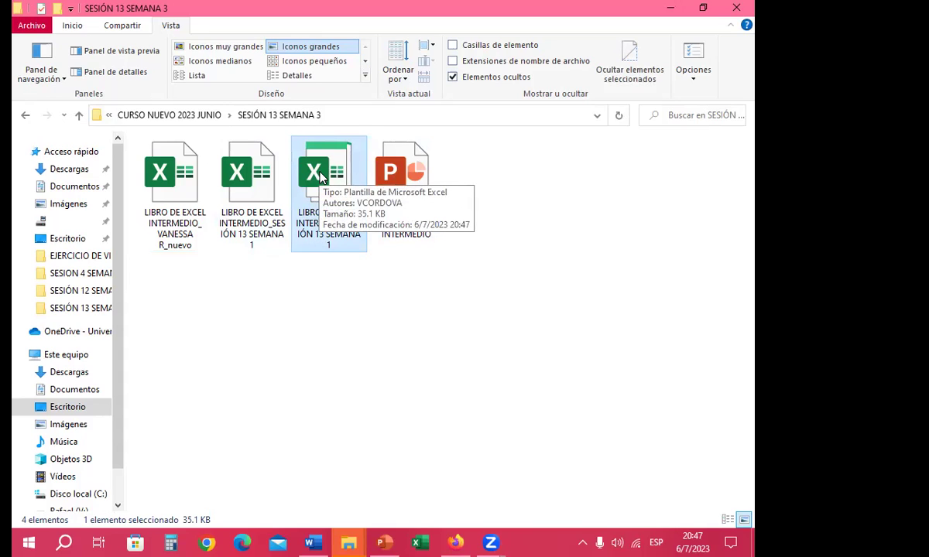
pyautogui.rightClick(320, 176)
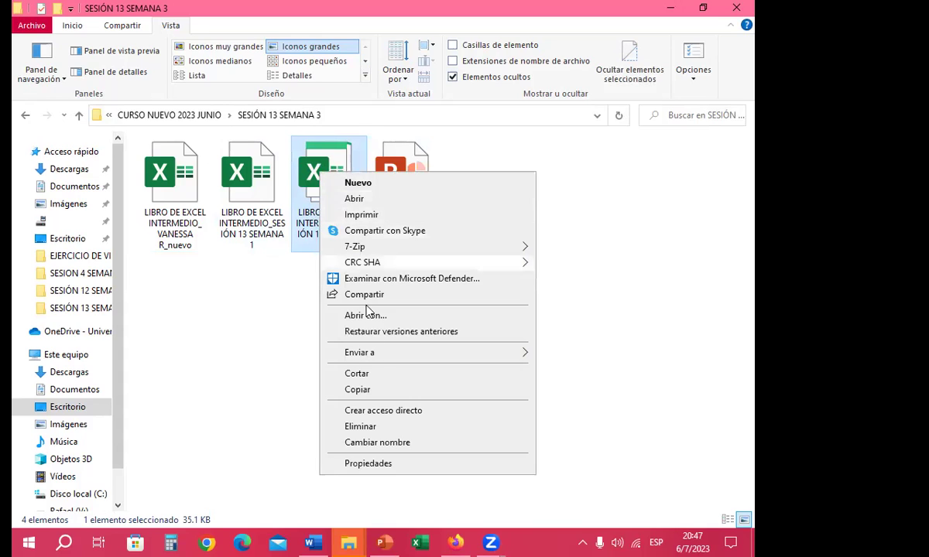
pyautogui.click(374, 465)
pyautogui.moveTo(408, 161); pyautogui.dragTo(357, 107)
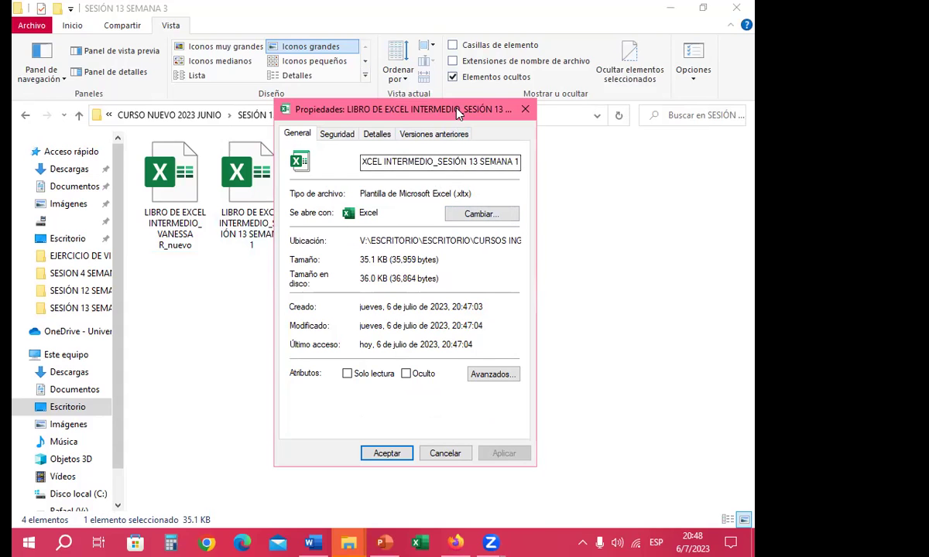
pyautogui.moveTo(428, 101); pyautogui.dragTo(526, 81)
pyautogui.click(246, 192)
pyautogui.rightClick(245, 271)
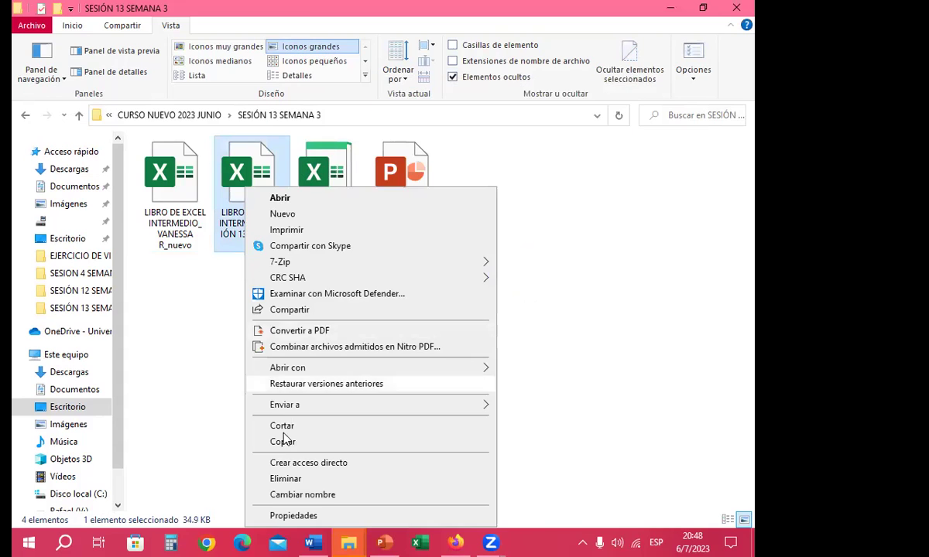
pyautogui.click(279, 517)
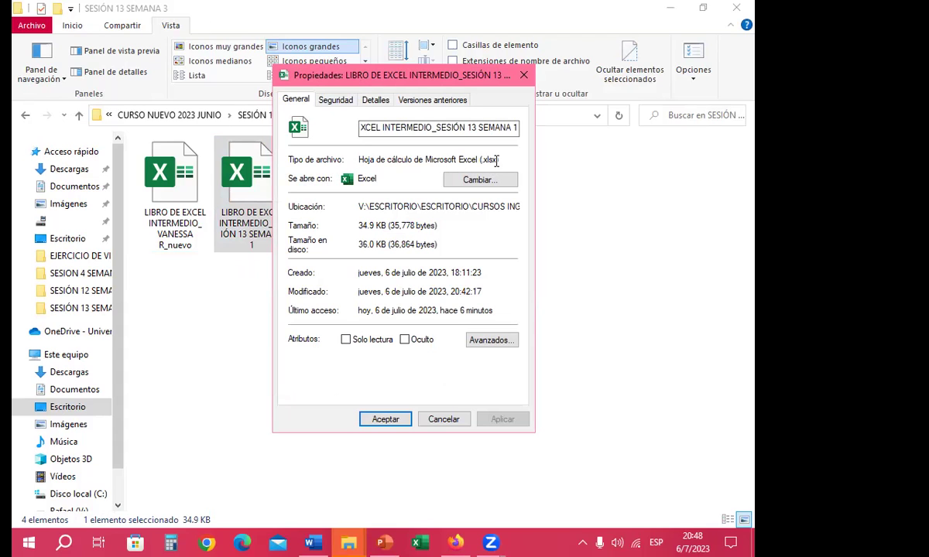
pyautogui.click(523, 75)
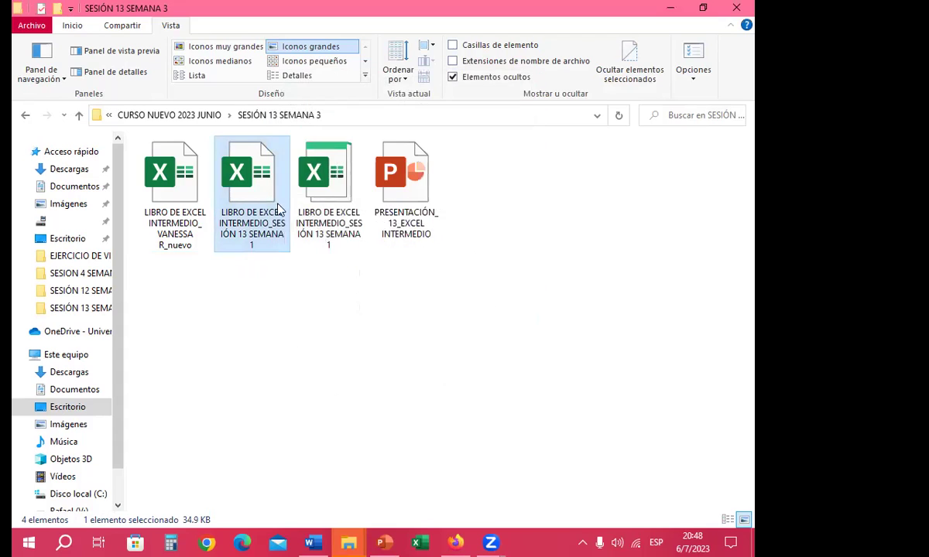
pyautogui.click(329, 198)
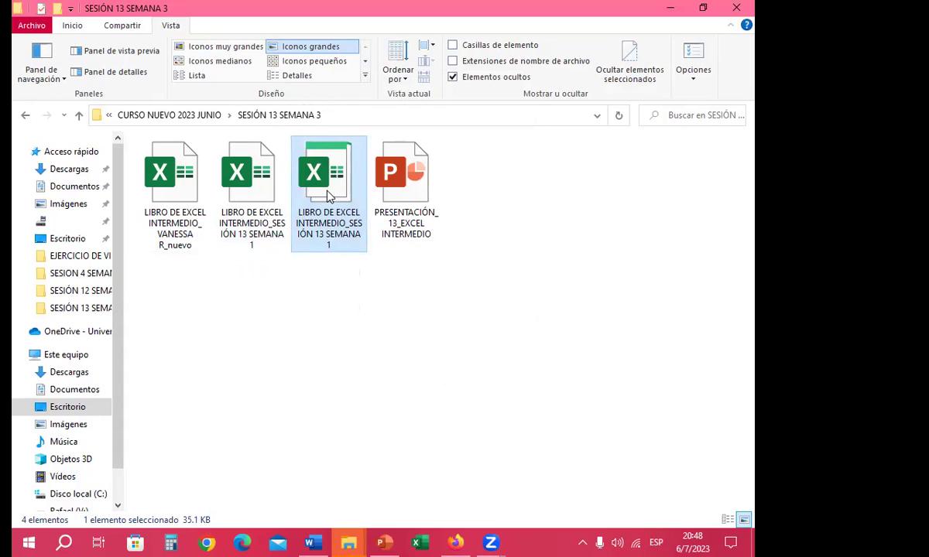
pyautogui.click(310, 226)
pyautogui.click(308, 232)
# Step: Reopen the template and confirm PROTECCIÓN_EJE's A3:F17 table refuses edits, dismissing the warning
pyautogui.click(323, 182)
pyautogui.doubleClick(333, 180)
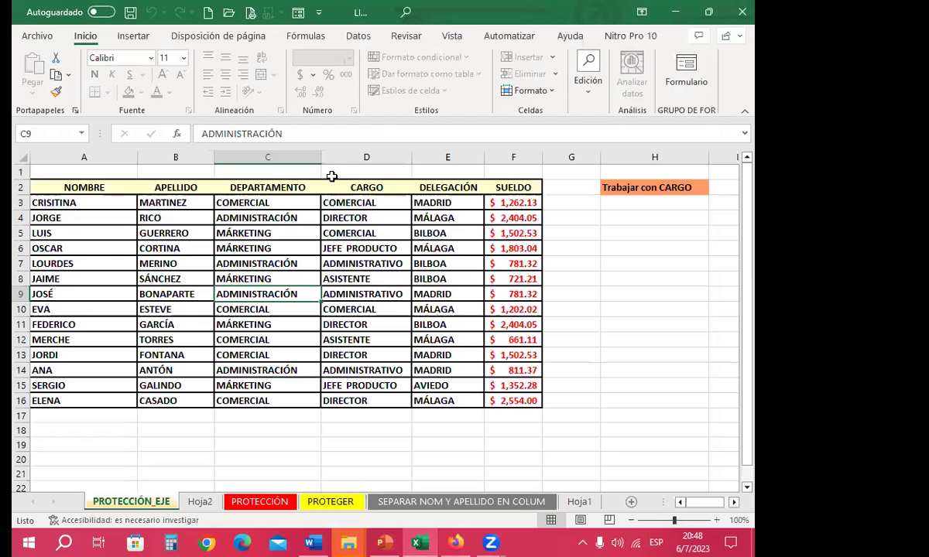
pyautogui.click(390, 309)
pyautogui.moveTo(96, 205); pyautogui.dragTo(514, 404)
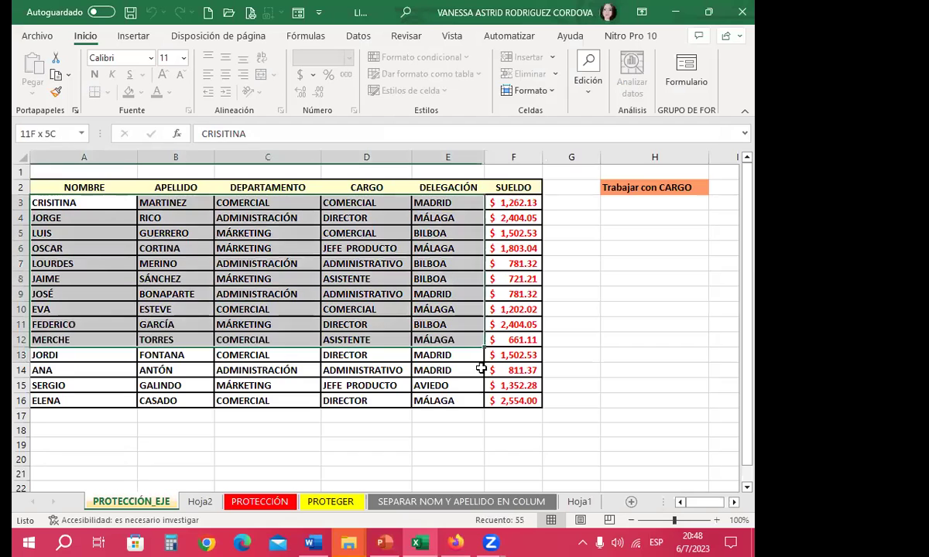
pyautogui.doubleClick(513, 404)
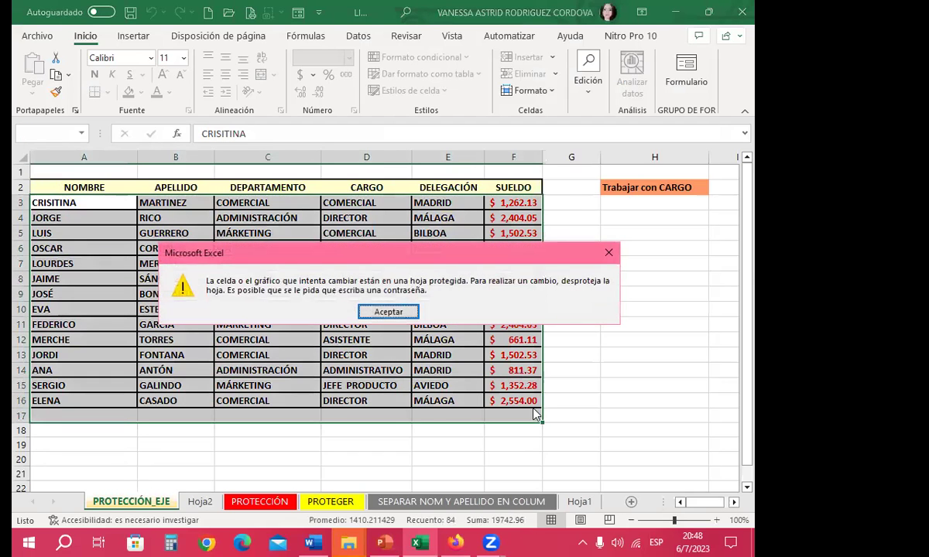
pyautogui.click(389, 311)
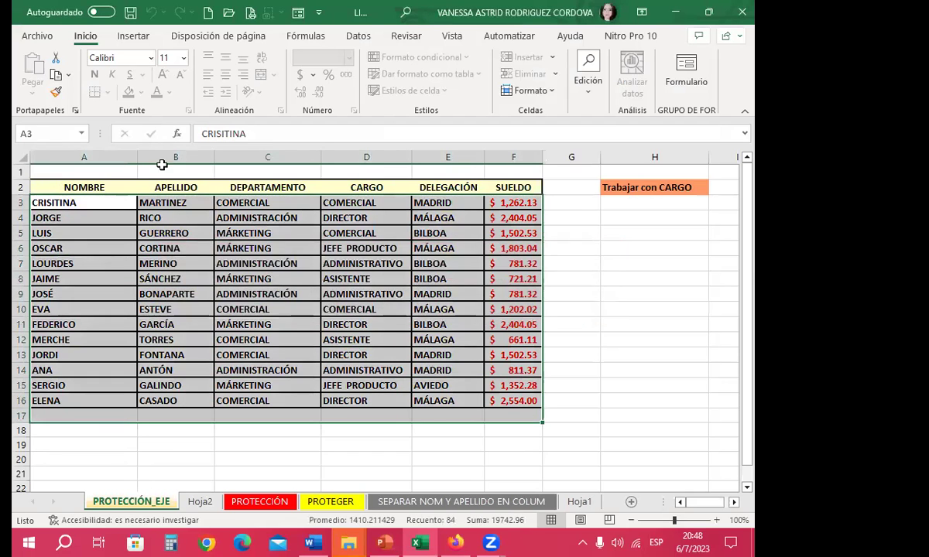
# Step: Check cells B4 and C9 and the Insert options, then go to the PROTECCIÓN grades sheet
pyautogui.click(166, 218)
pyautogui.click(133, 38)
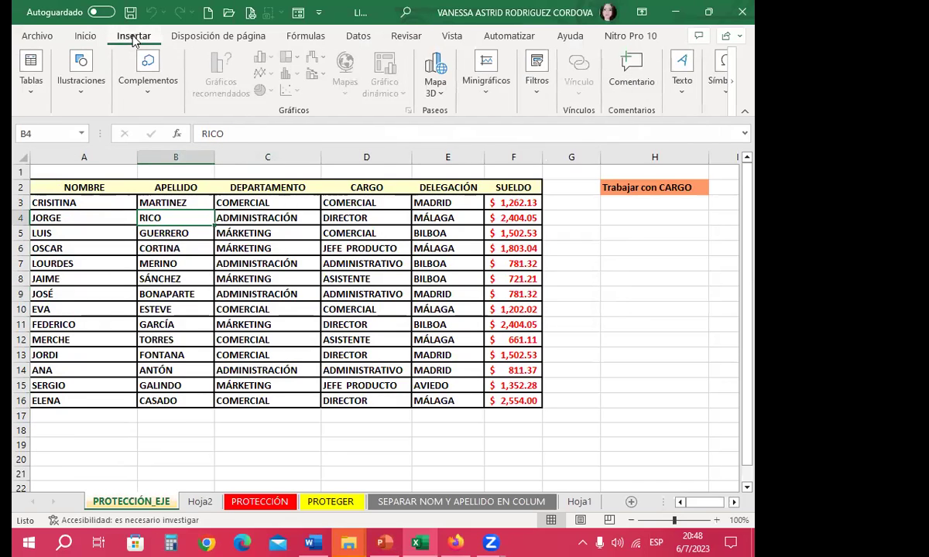
pyautogui.click(250, 294)
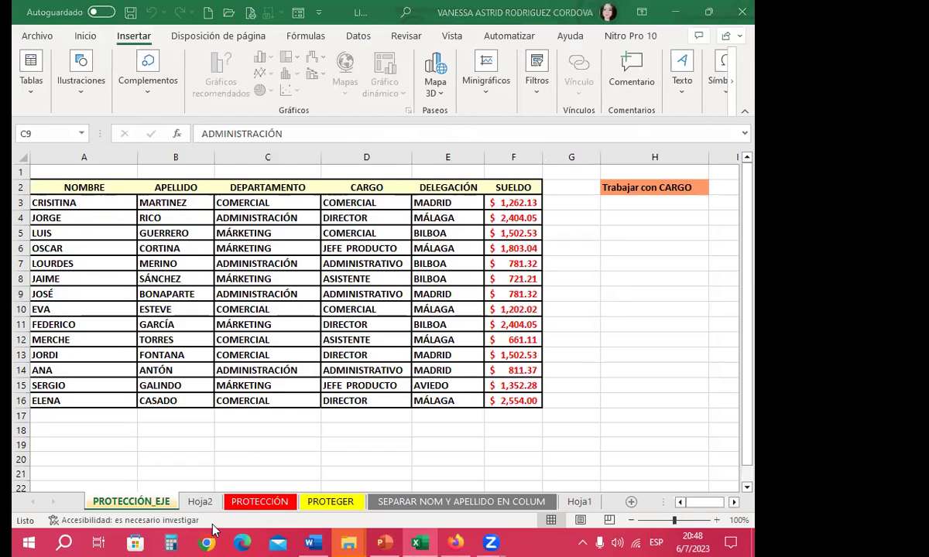
pyautogui.click(242, 502)
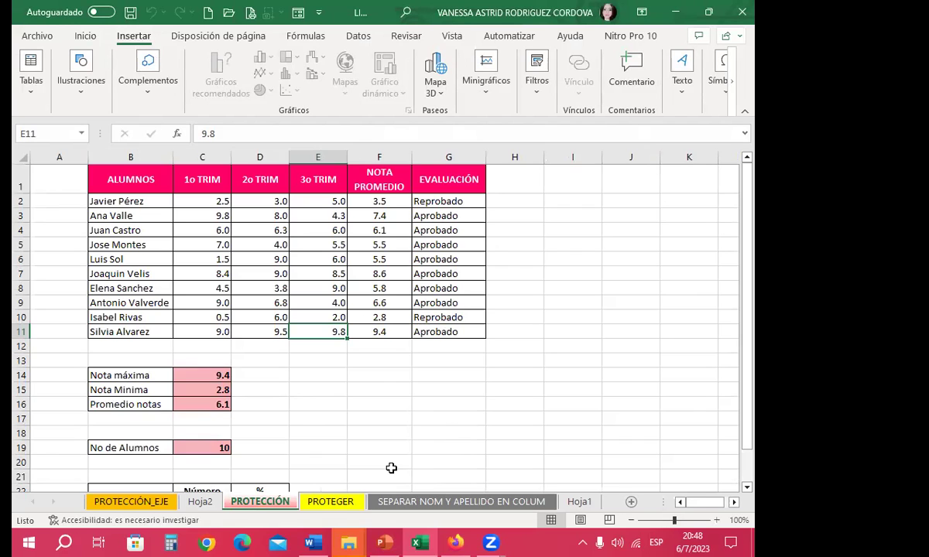
# Step: On the PROTEGER sheet, check column E's sum formula and clear column D's numbers
pyautogui.click(329, 503)
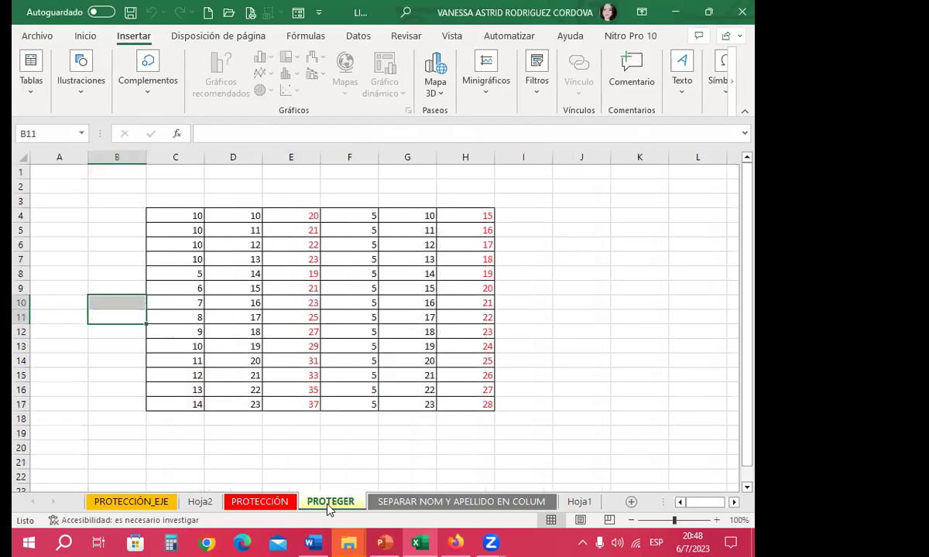
pyautogui.click(284, 317)
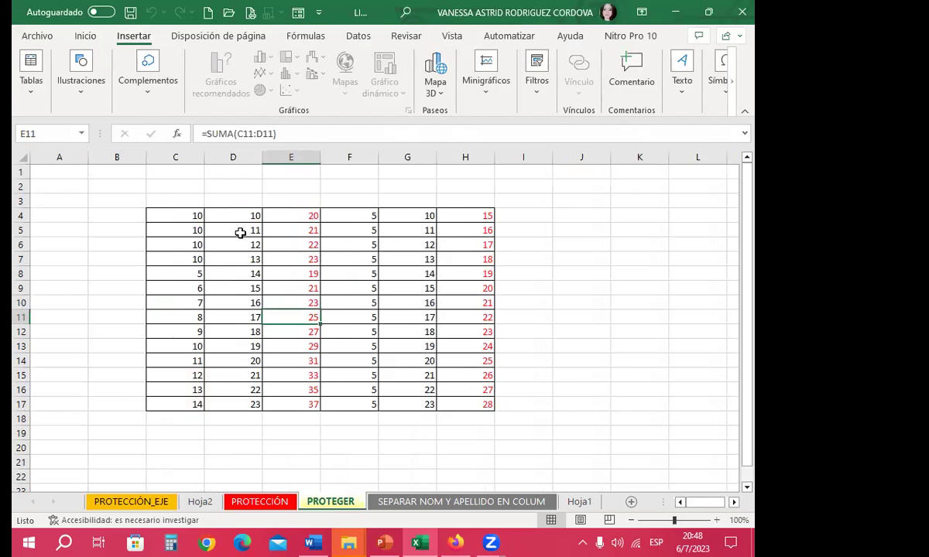
pyautogui.moveTo(240, 215); pyautogui.dragTo(239, 319)
pyautogui.moveTo(238, 399); pyautogui.dragTo(238, 401)
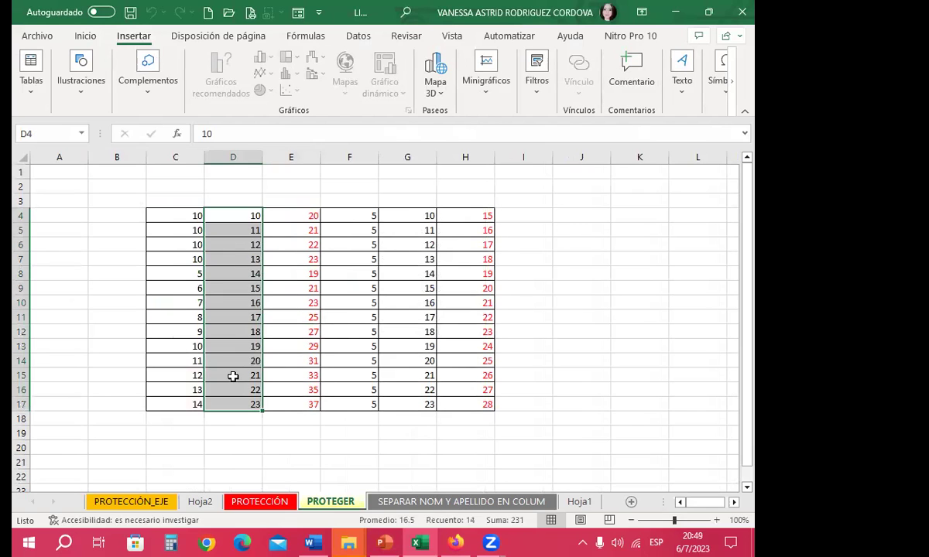
pyautogui.press('Delete')
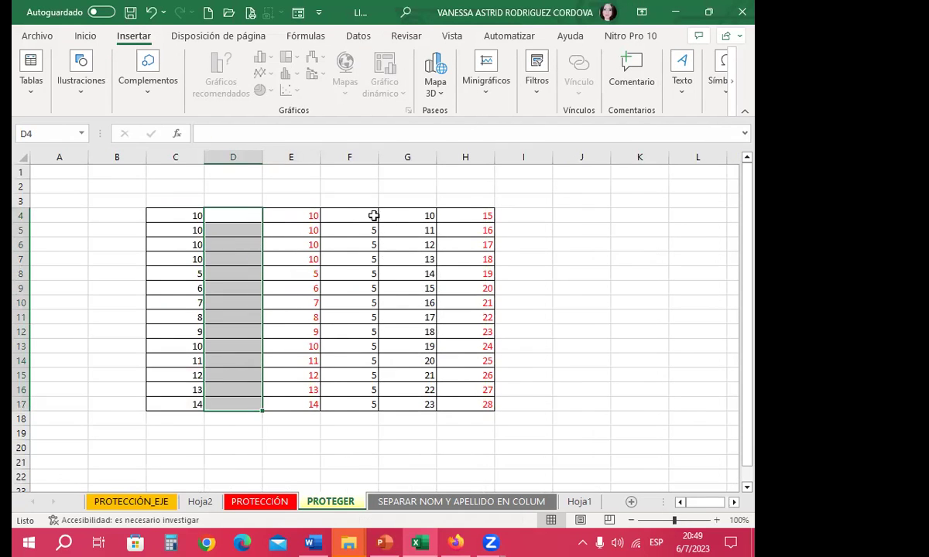
# Step: Clear the editable values in columns F, G and C after protected column H refuses deletion
pyautogui.moveTo(373, 214); pyautogui.dragTo(499, 424)
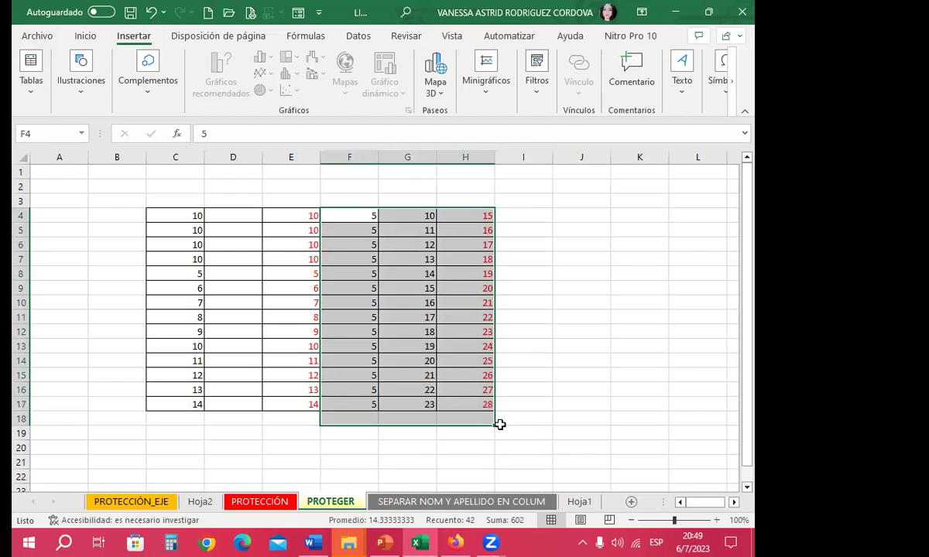
pyautogui.press('Delete')
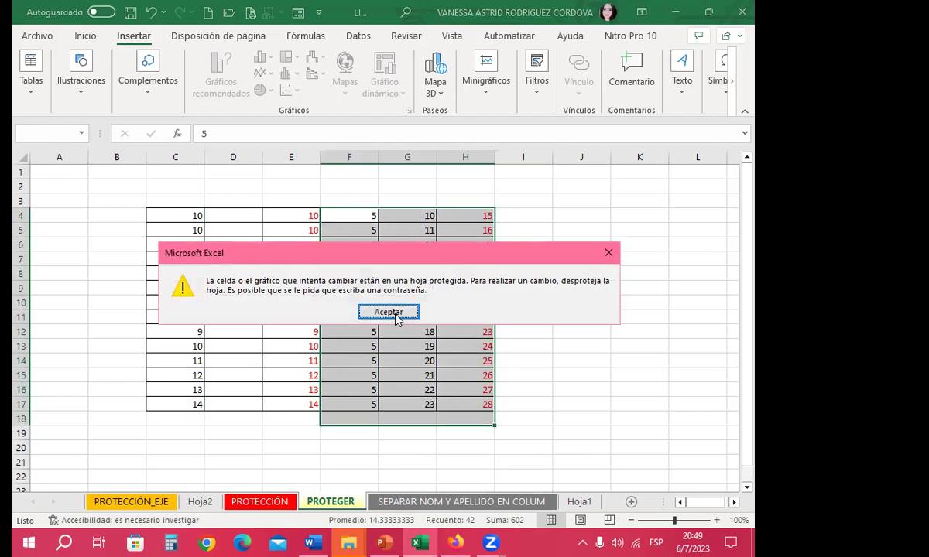
pyautogui.click(395, 314)
pyautogui.moveTo(366, 218); pyautogui.dragTo(414, 387)
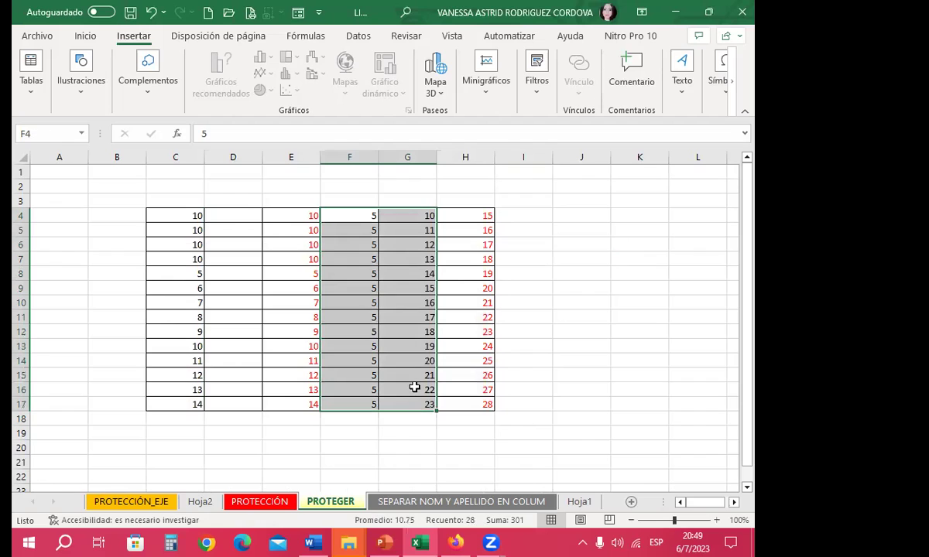
pyautogui.press('Delete')
pyautogui.moveTo(178, 215); pyautogui.dragTo(175, 404)
pyautogui.press('Delete')
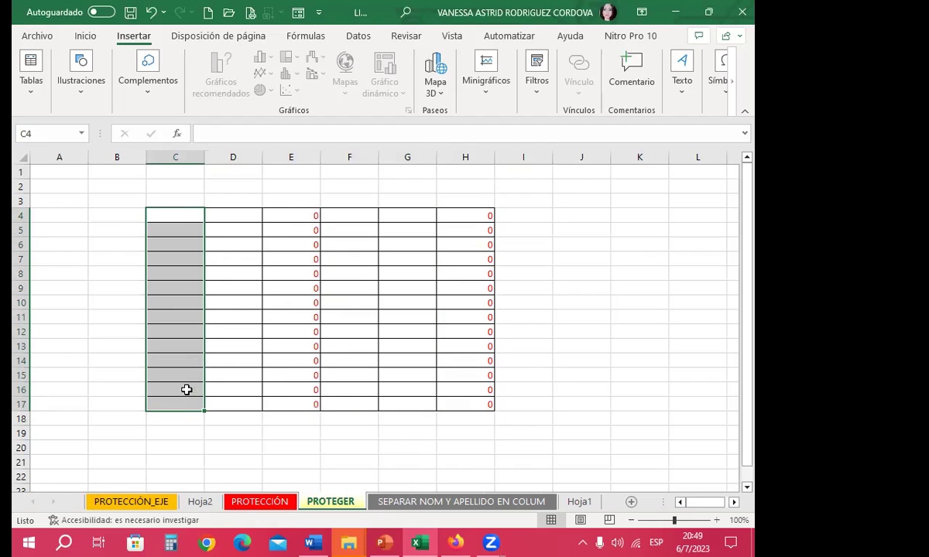
# Step: Select block A1:D18 and view the Home commands, then go to the SEPARAR NOM Y APELLIDO EN COLUM sheet
pyautogui.click(116, 245)
pyautogui.moveTo(64, 177)
pyautogui.mouseDown()
pyautogui.moveTo(255, 234)
pyautogui.moveTo(246, 419)
pyautogui.mouseUp()
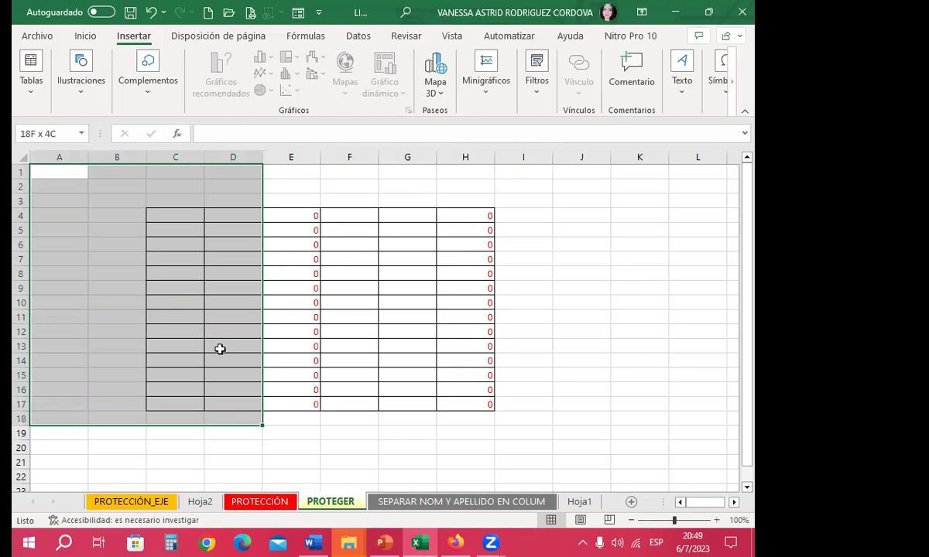
pyautogui.click(84, 36)
pyautogui.click(186, 242)
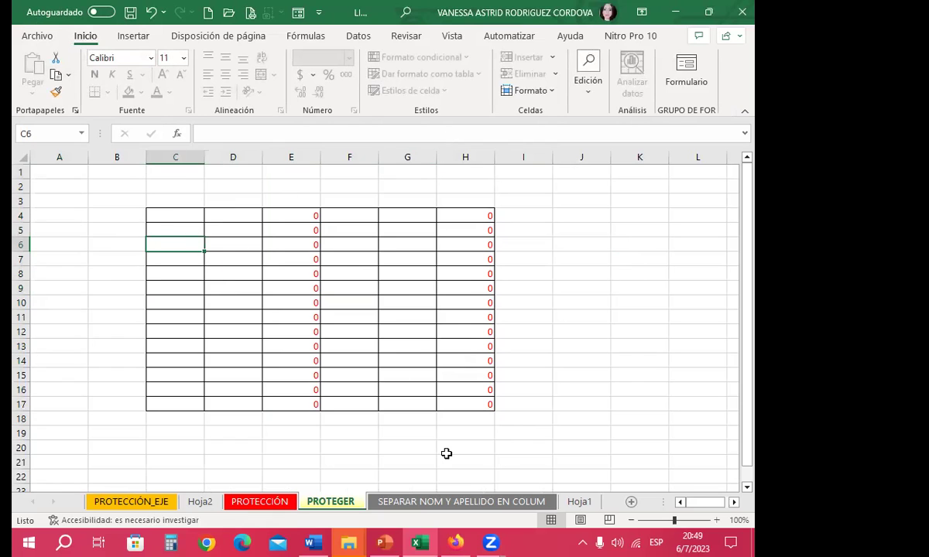
pyautogui.click(458, 501)
# Step: Give headers A1:C1 (PARTICIPANTE, APELLIDO, NOMBRE) yellow fill and red font
pyautogui.click(198, 277)
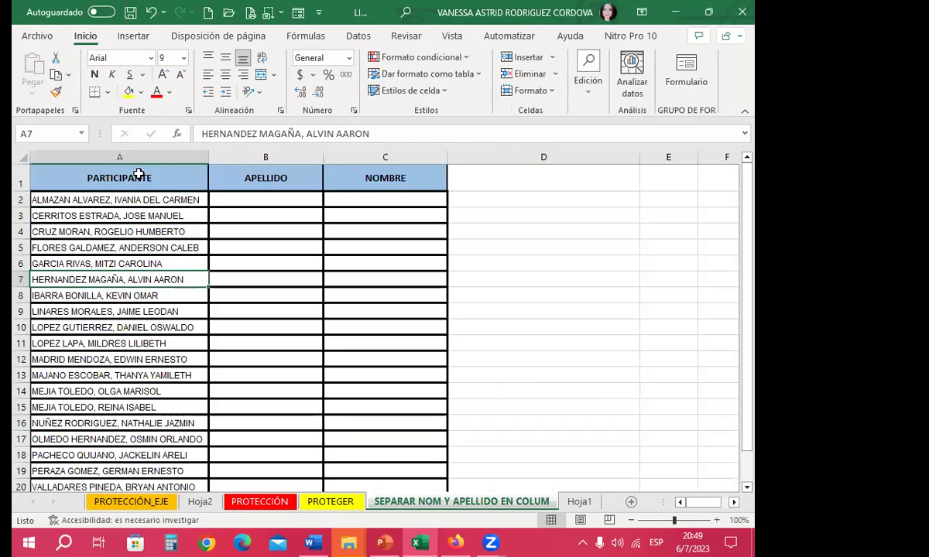
pyautogui.moveTo(140, 179); pyautogui.dragTo(387, 178)
pyautogui.click(129, 91)
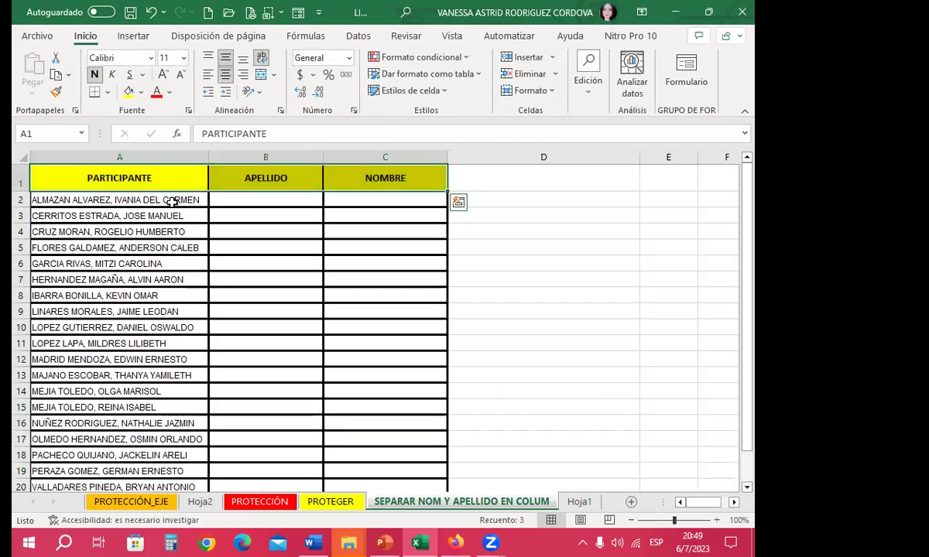
pyautogui.click(156, 91)
# Step: Fill the participant names in A2:A15 yellow and start saving the workbook
pyautogui.moveTo(126, 196)
pyautogui.mouseDown()
pyautogui.moveTo(138, 316)
pyautogui.moveTo(132, 407)
pyautogui.mouseUp()
pyautogui.click(128, 91)
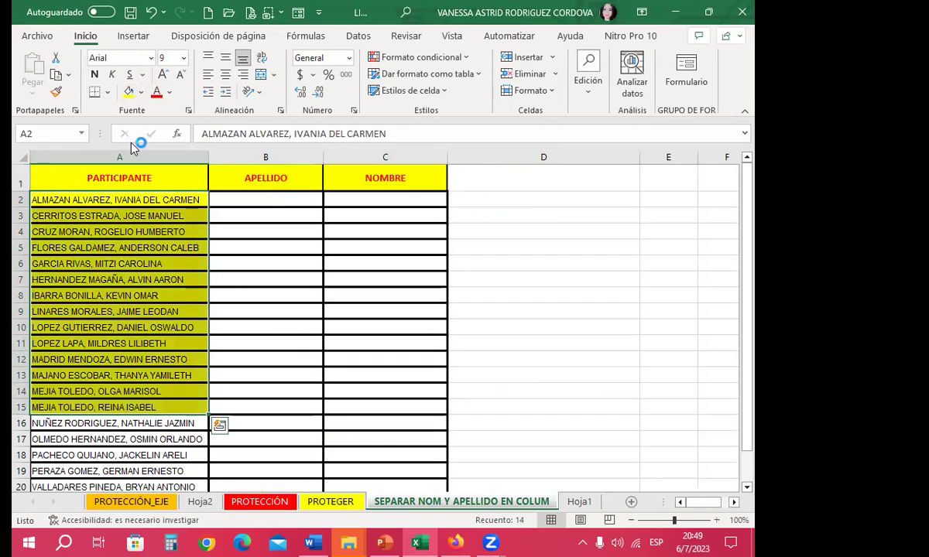
pyautogui.click(296, 294)
pyautogui.click(542, 309)
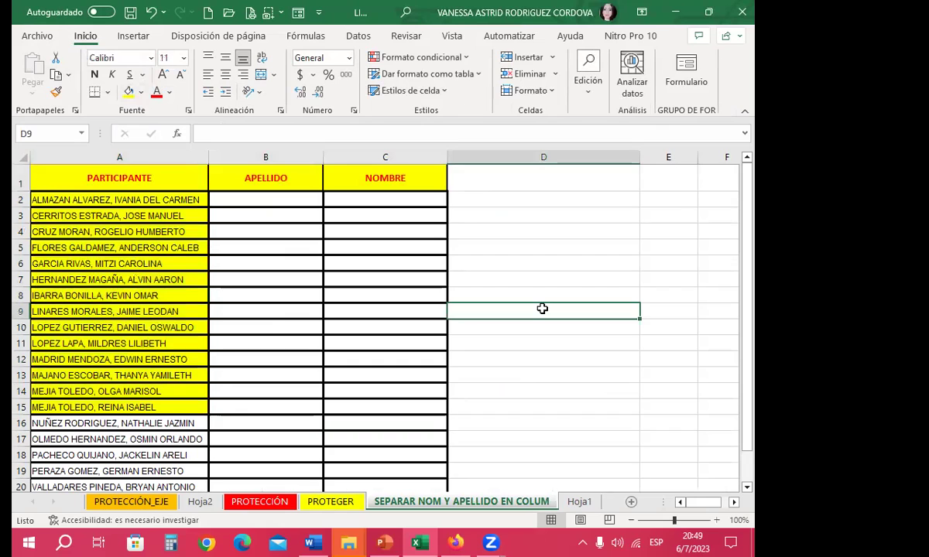
pyautogui.click(505, 252)
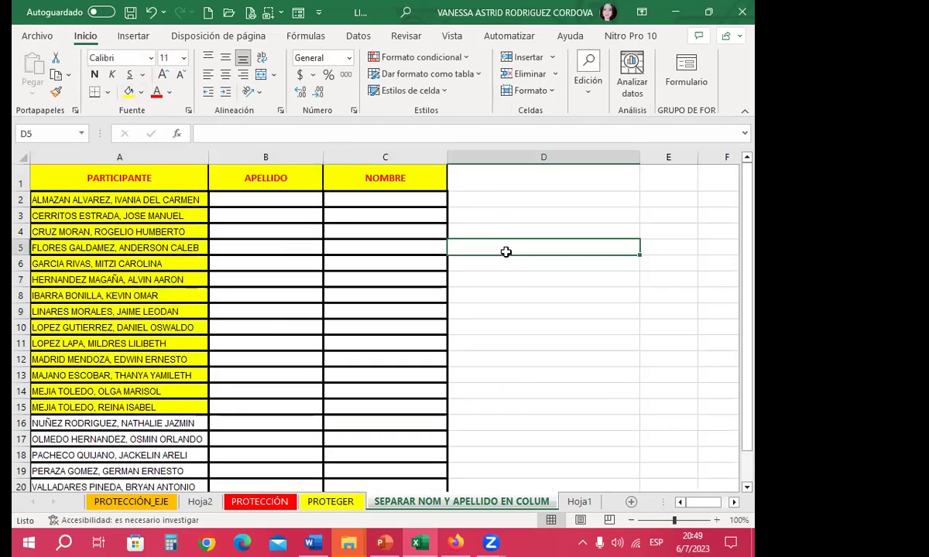
pyautogui.click(368, 276)
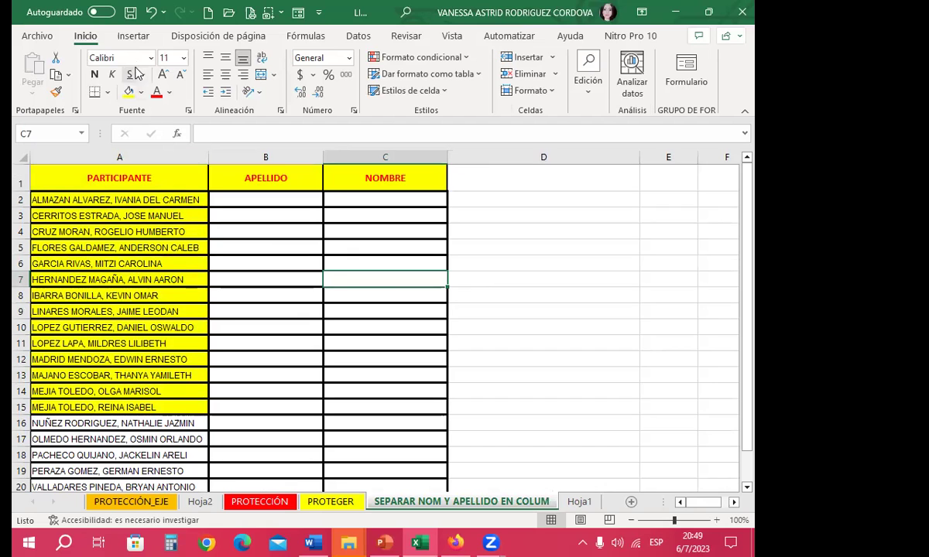
pyautogui.click(131, 14)
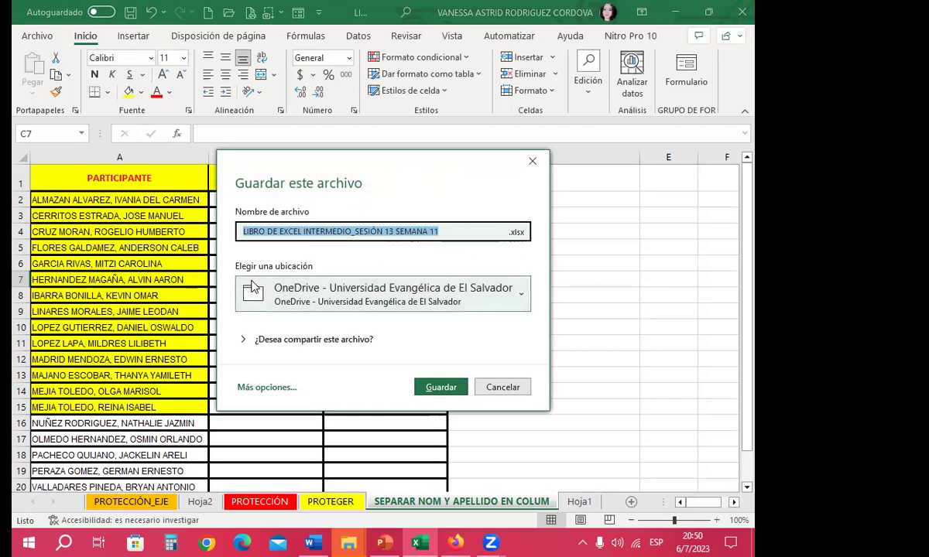
# Step: Close the save dialog without saving, twice
pyautogui.click(244, 341)
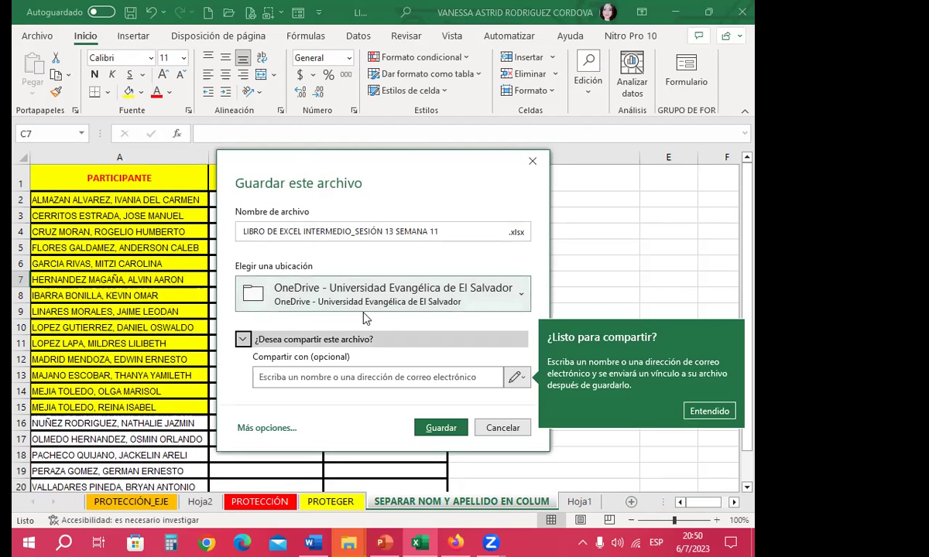
pyautogui.click(533, 162)
pyautogui.click(349, 215)
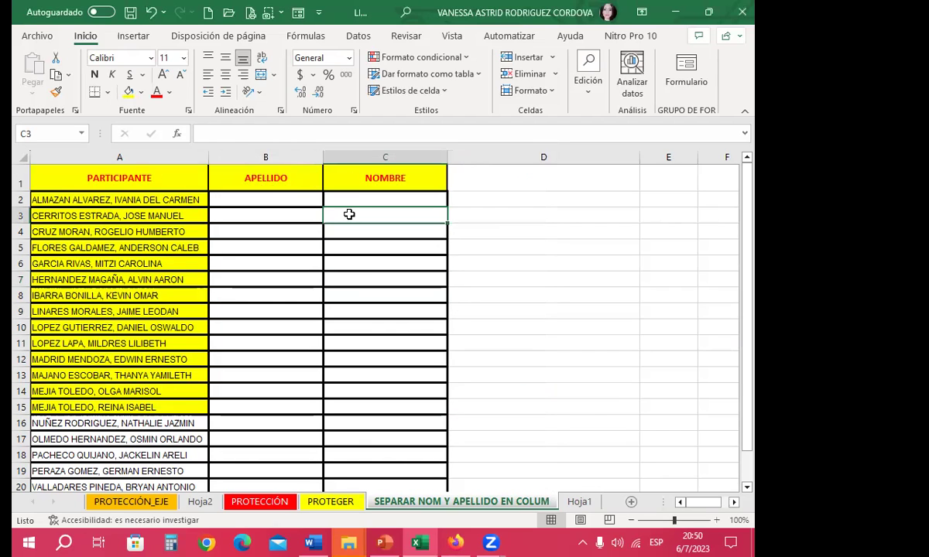
pyautogui.click(358, 11)
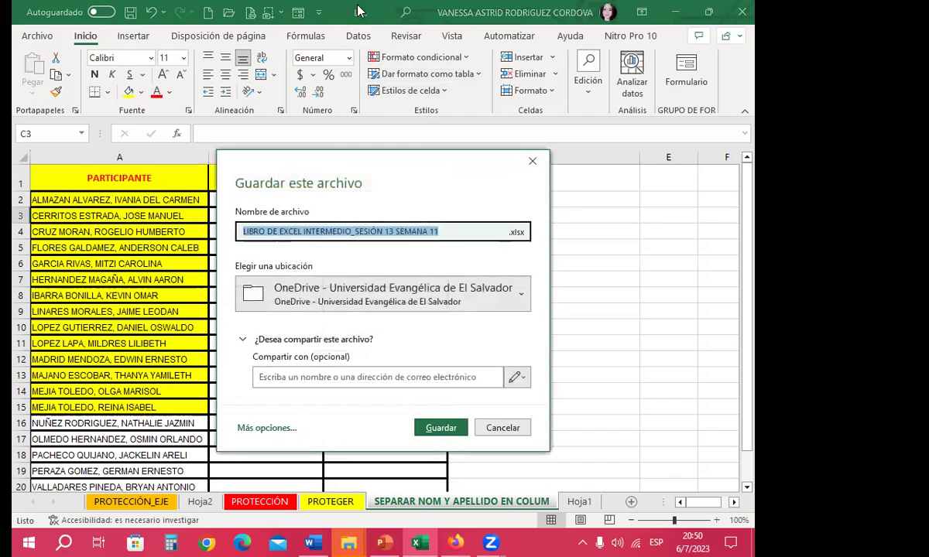
pyautogui.click(532, 162)
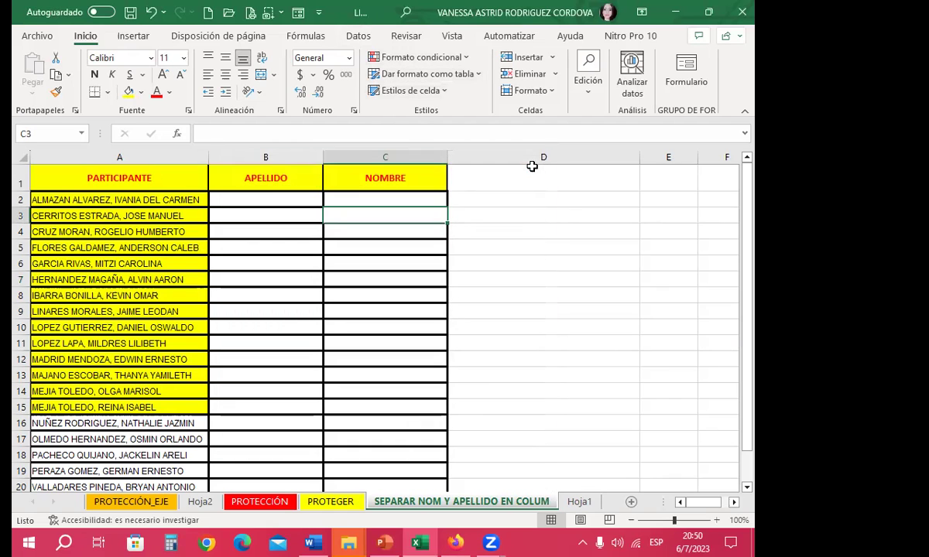
# Step: Click through cells on the name-splitting sheet
pyautogui.click(267, 231)
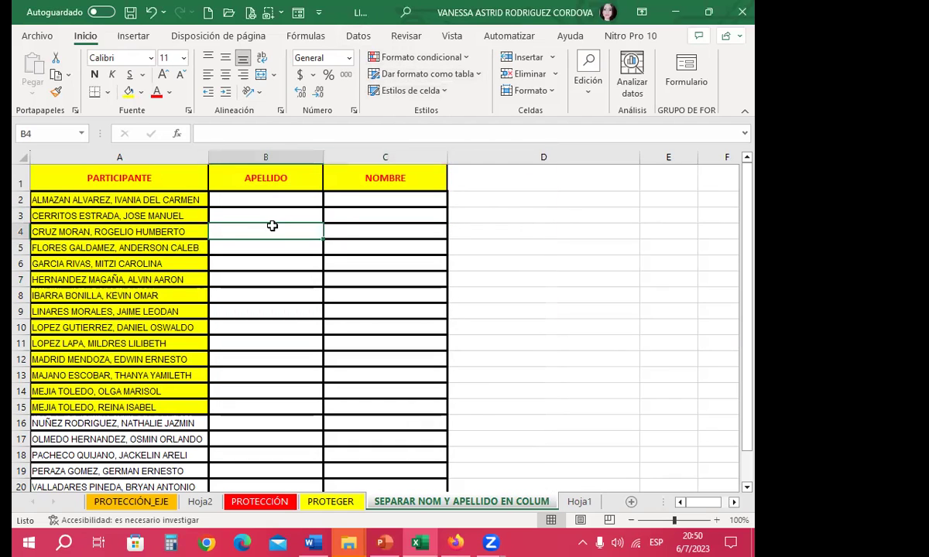
pyautogui.click(204, 294)
pyautogui.click(250, 257)
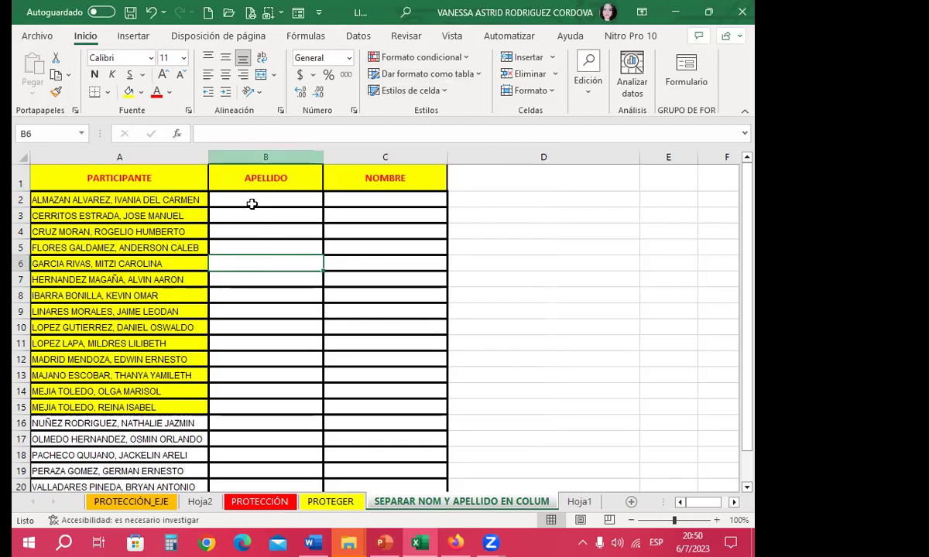
pyautogui.click(267, 229)
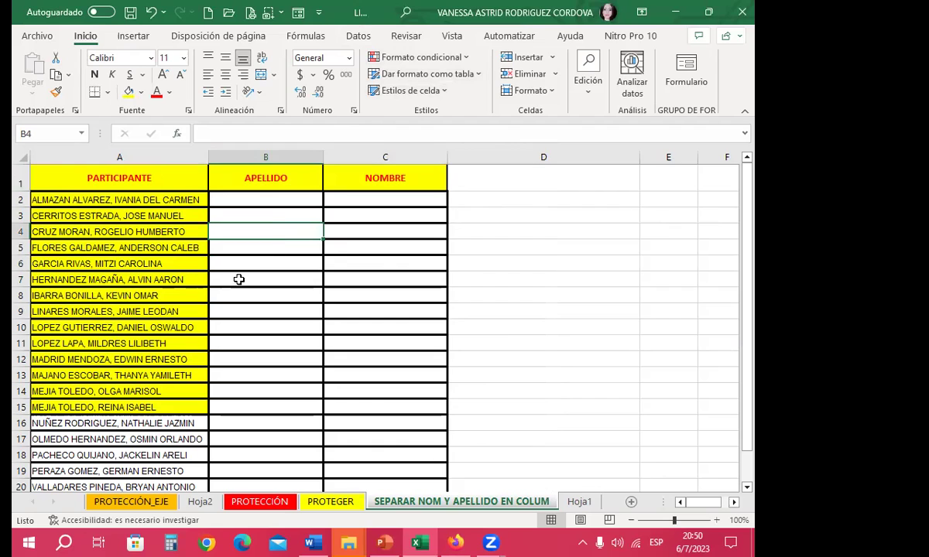
pyautogui.click(593, 311)
pyautogui.click(355, 291)
pyautogui.click(275, 289)
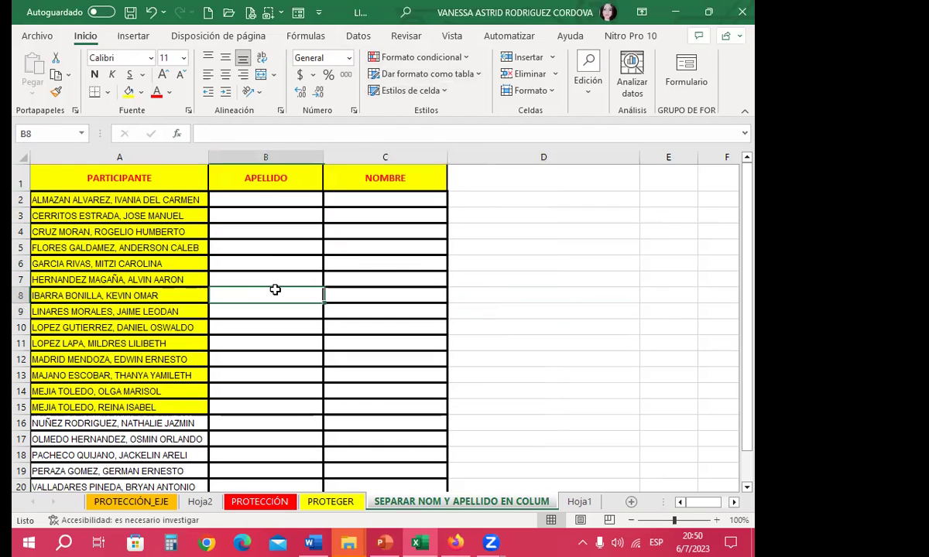
pyautogui.click(180, 277)
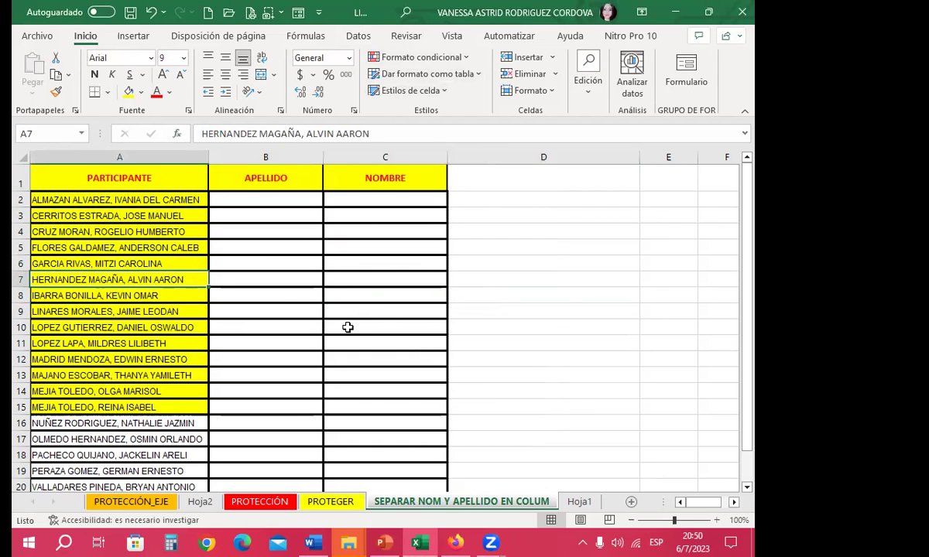
pyautogui.click(349, 328)
pyautogui.click(246, 329)
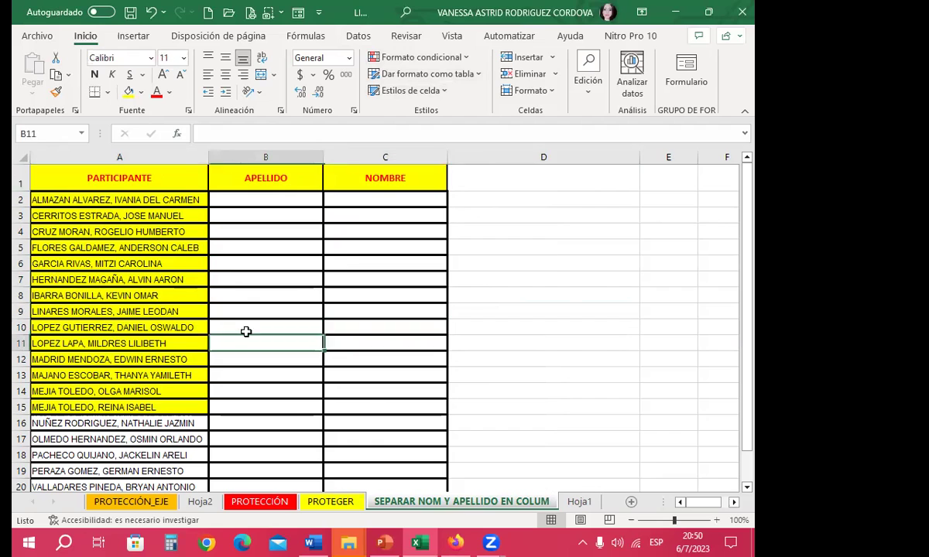
pyautogui.click(337, 256)
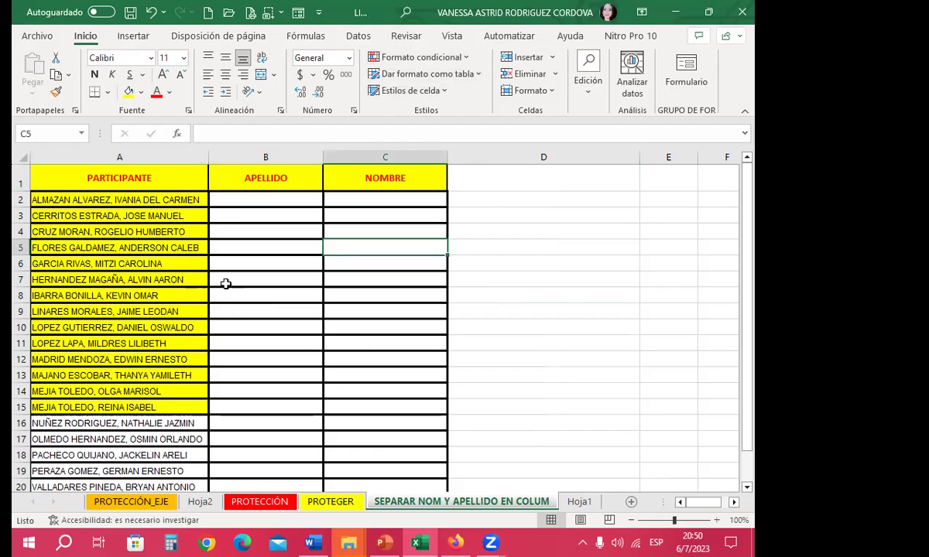
pyautogui.click(323, 296)
# Step: Select the APELLIDO and NOMBRE area and cells B1, D1, D5, C5, then close the workbook
pyautogui.moveTo(265, 182); pyautogui.dragTo(534, 408)
pyautogui.click(555, 343)
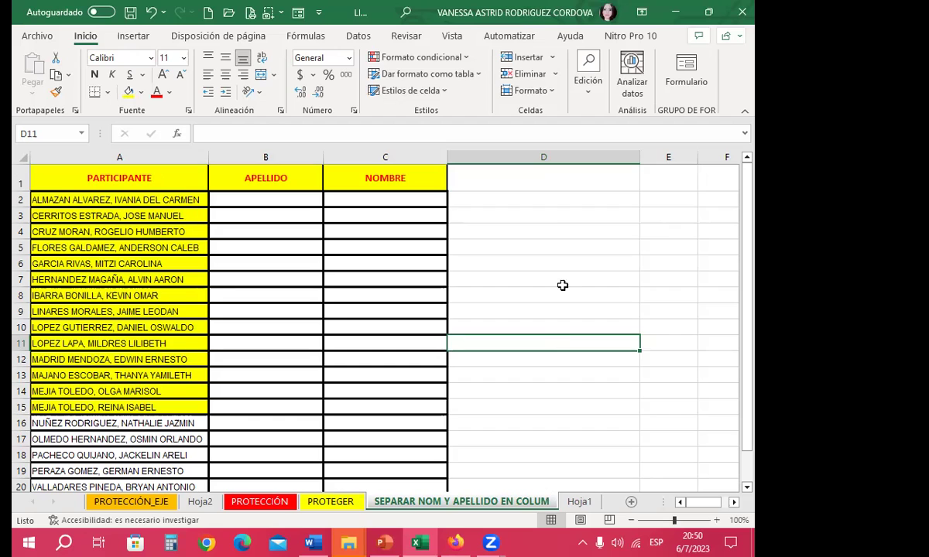
pyautogui.click(378, 293)
pyautogui.click(296, 248)
pyautogui.click(223, 172)
pyautogui.click(487, 180)
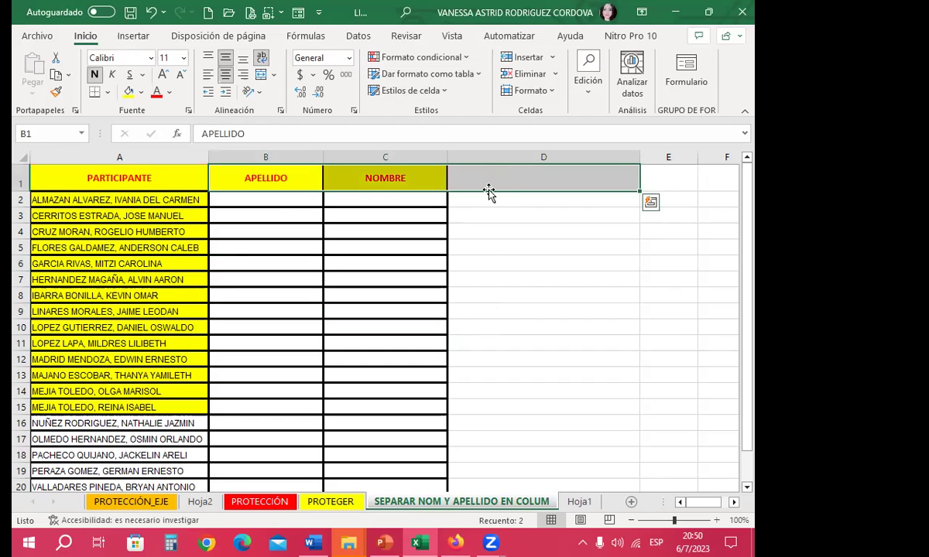
pyautogui.click(488, 249)
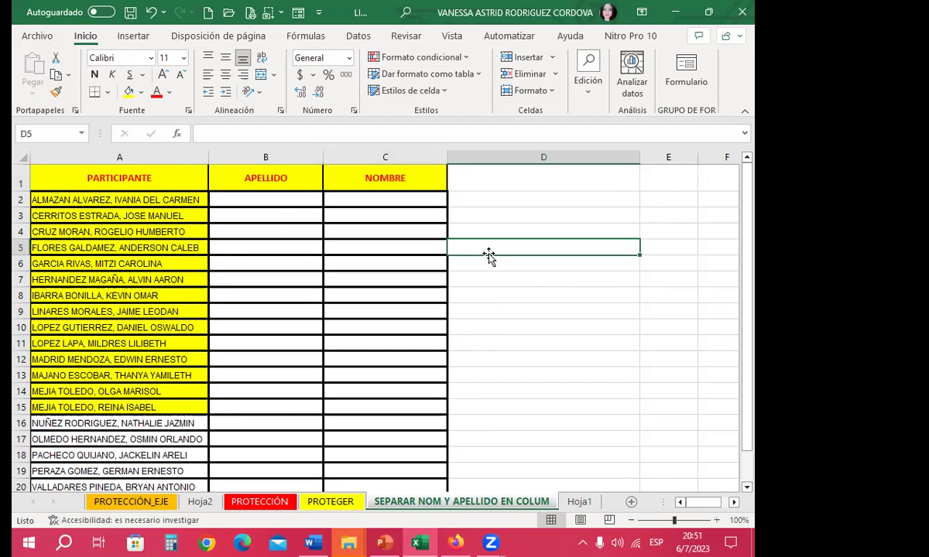
pyautogui.click(421, 246)
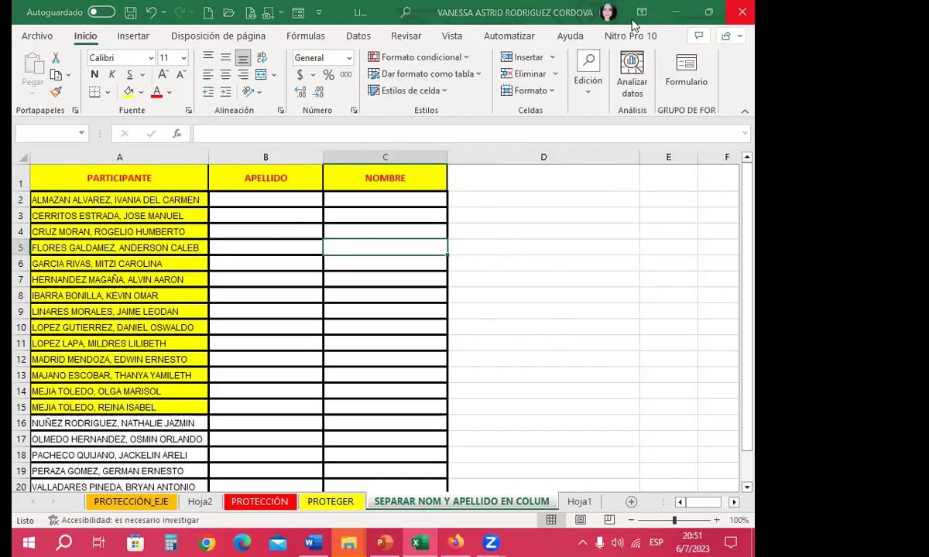
pyautogui.click(741, 11)
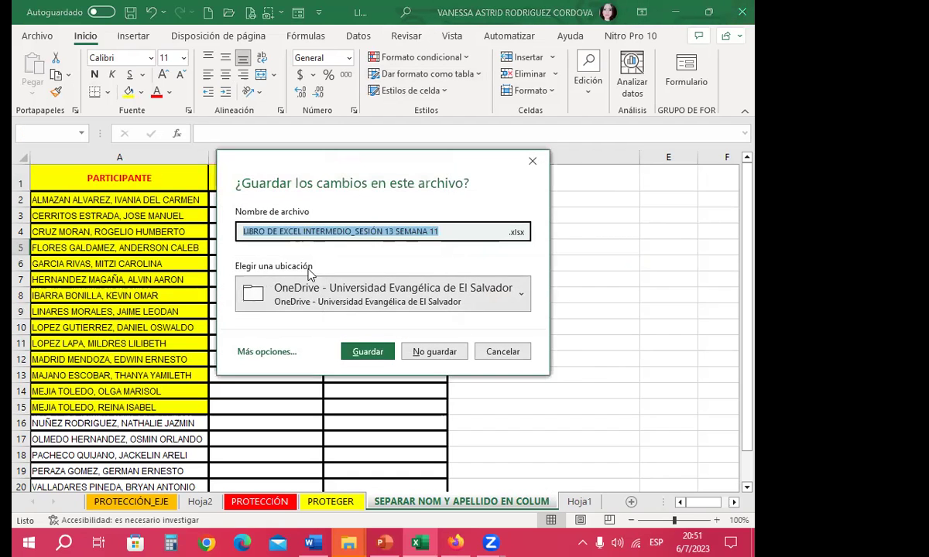
# Step: Discard changes with No guardar, reopen the workbook, and browse PROTEGER and Hoja2 to PROTECCIÓN_EJE
pyautogui.click(437, 352)
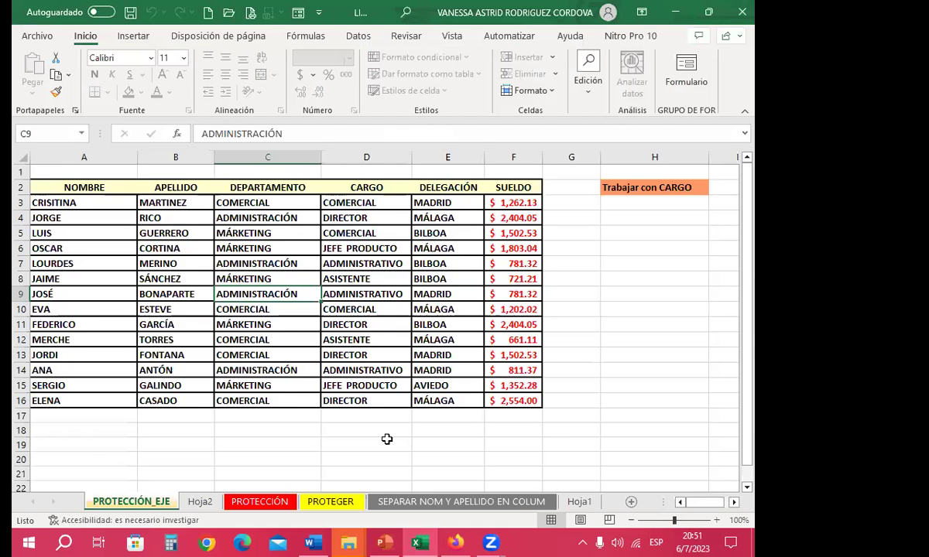
pyautogui.click(462, 502)
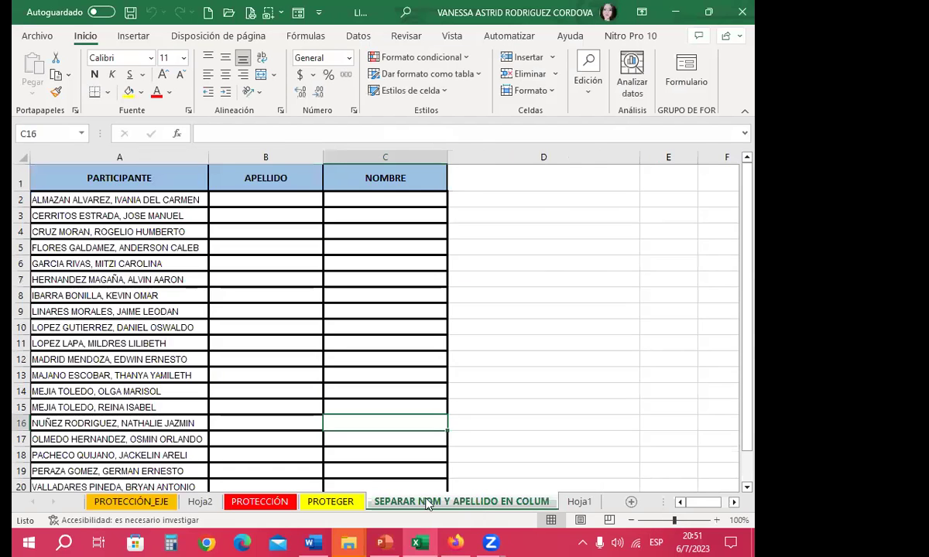
pyautogui.click(212, 280)
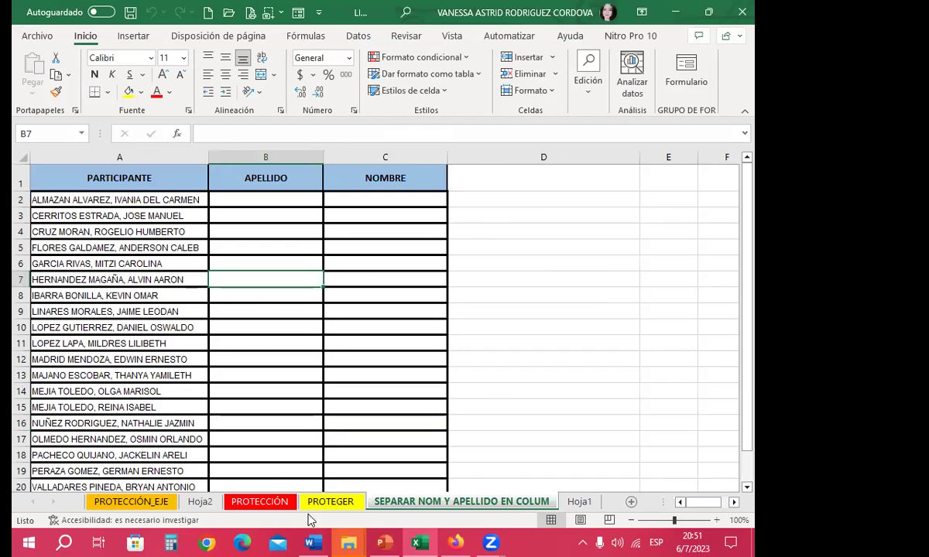
pyautogui.click(333, 502)
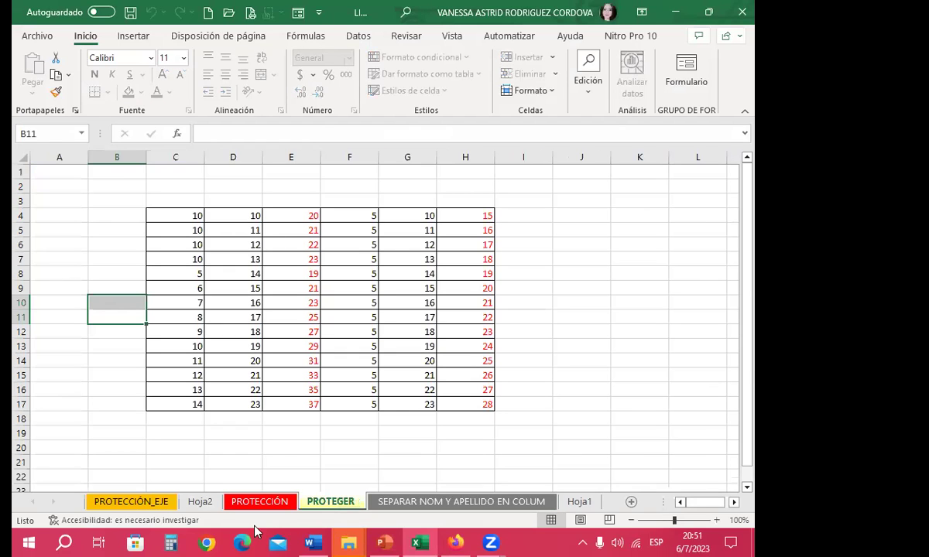
pyautogui.click(199, 501)
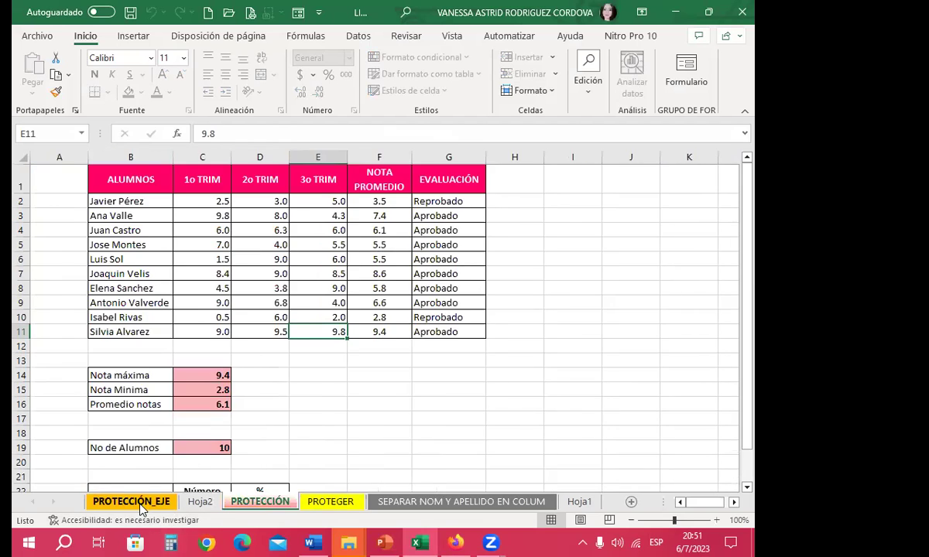
pyautogui.click(131, 502)
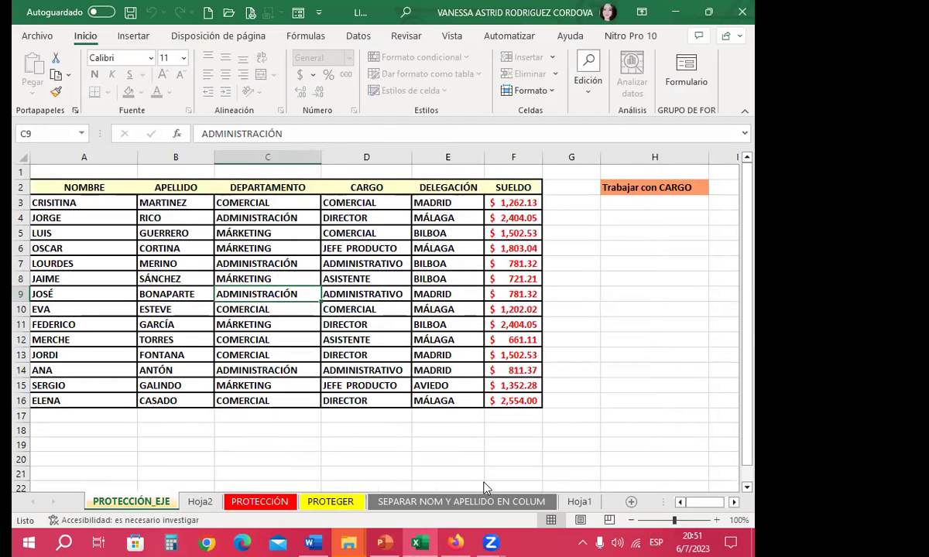
pyautogui.click(353, 309)
pyautogui.click(334, 277)
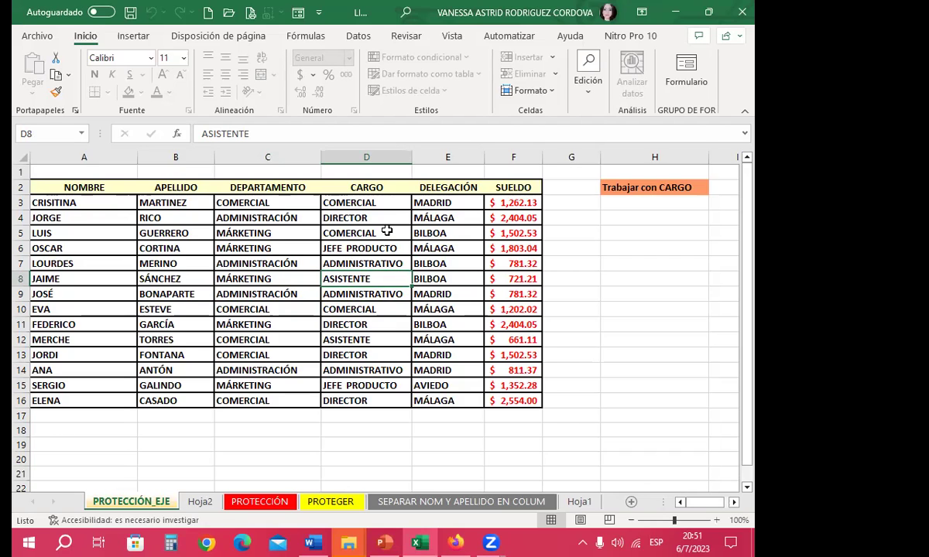
pyautogui.click(367, 202)
pyautogui.click(255, 263)
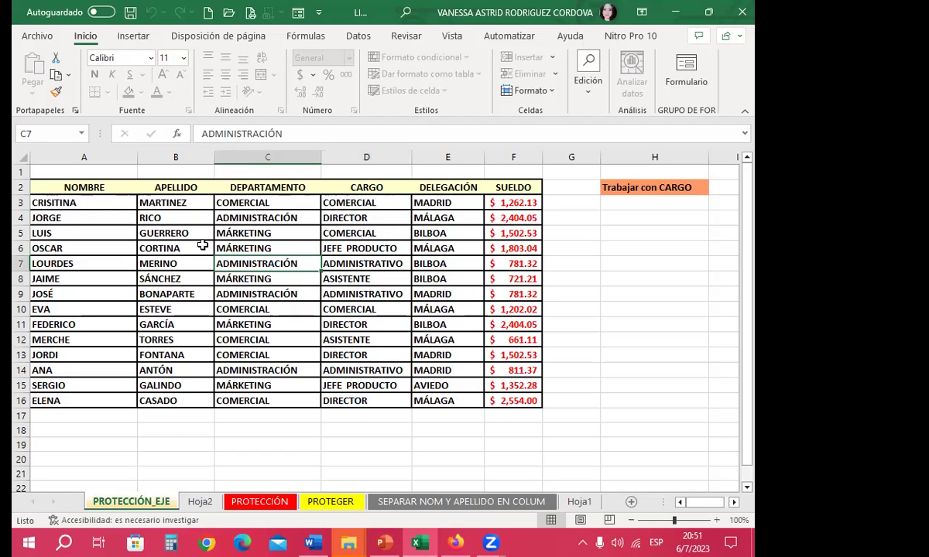
pyautogui.click(166, 249)
pyautogui.click(185, 307)
pyautogui.moveTo(224, 203); pyautogui.dragTo(325, 372)
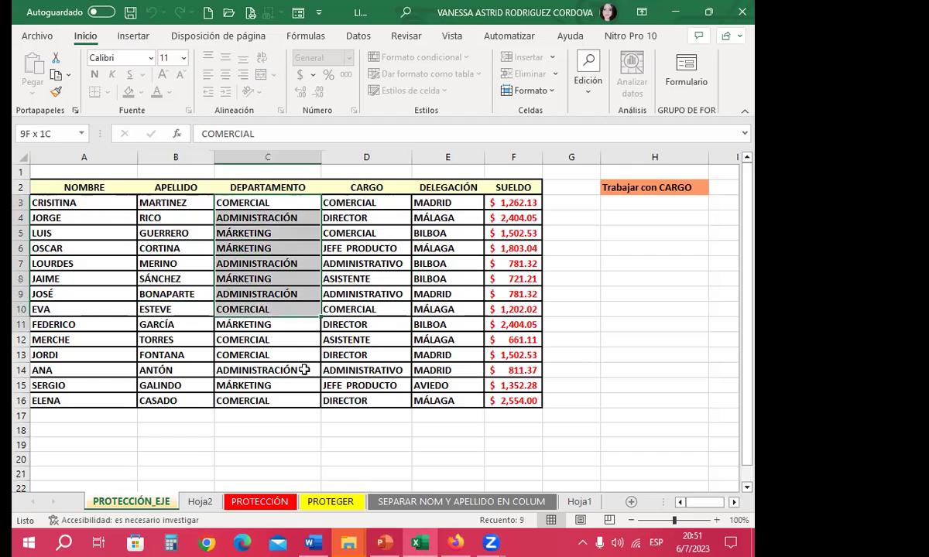
pyautogui.click(326, 372)
pyautogui.click(430, 307)
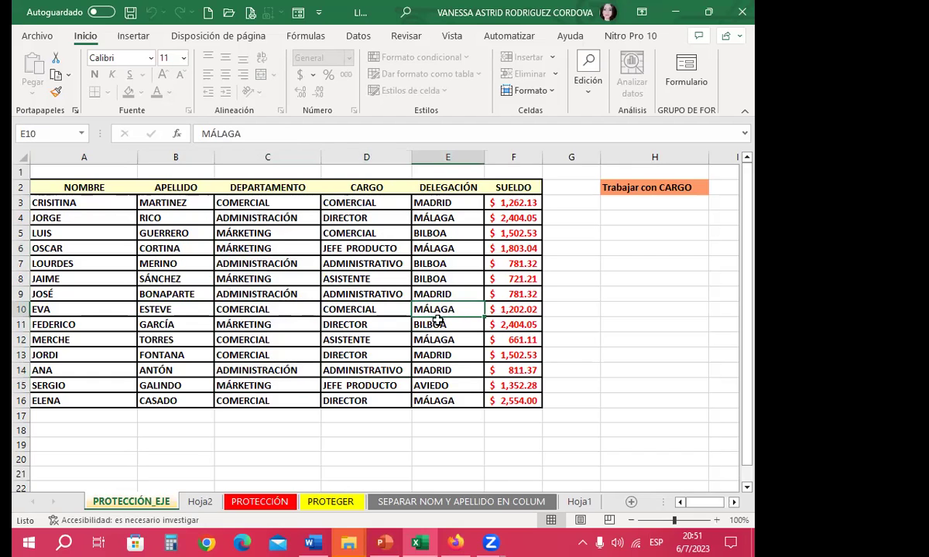
pyautogui.click(345, 339)
pyautogui.click(373, 294)
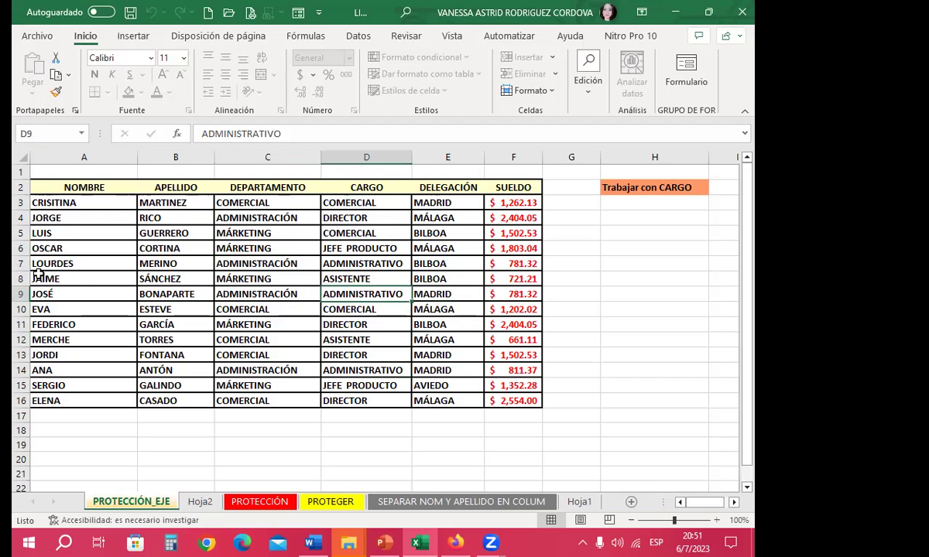
pyautogui.click(271, 293)
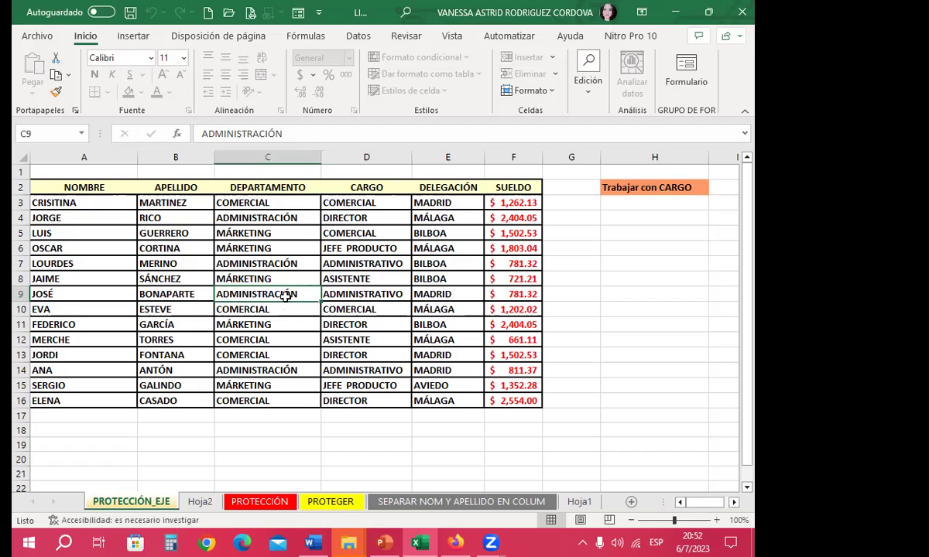
pyautogui.click(338, 280)
pyautogui.click(343, 263)
pyautogui.press('Down')
pyautogui.press('Down')
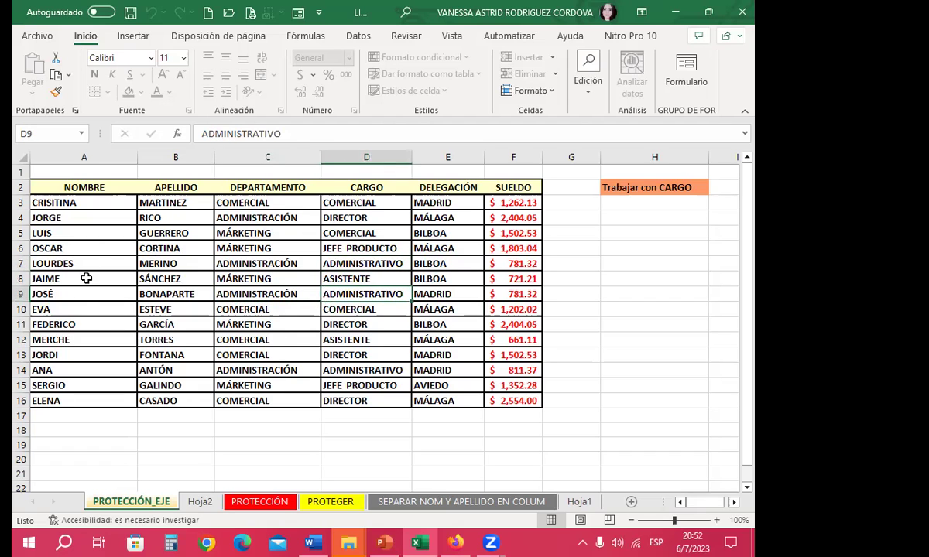
pyautogui.click(366, 307)
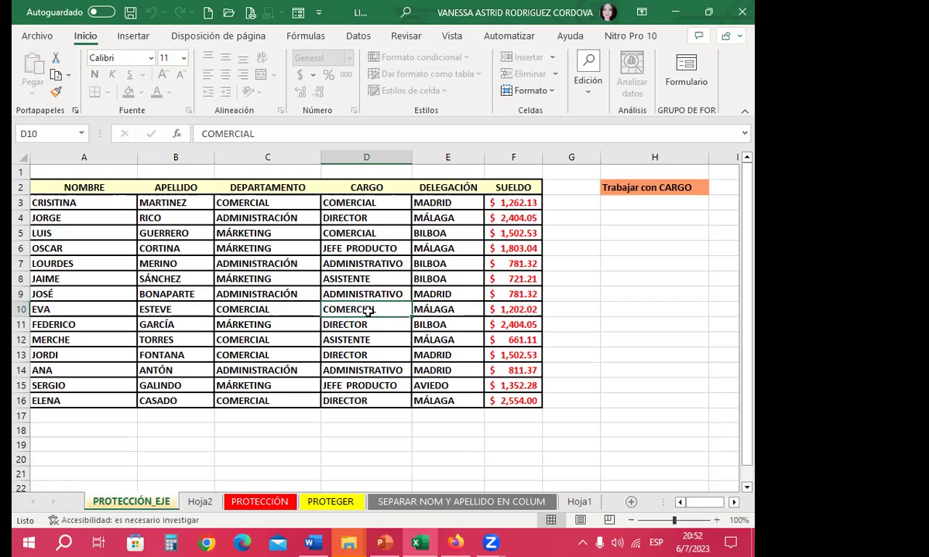
pyautogui.click(342, 276)
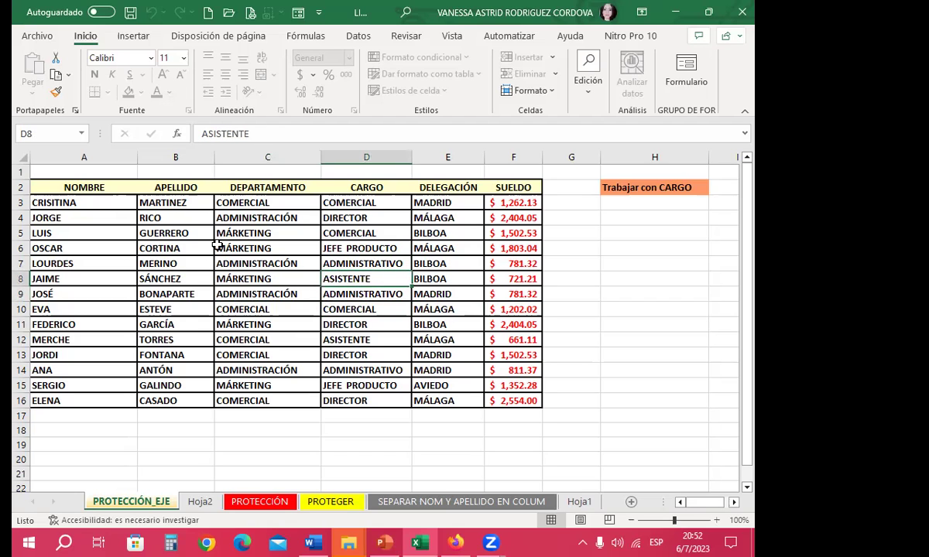
pyautogui.click(342, 246)
pyautogui.click(240, 233)
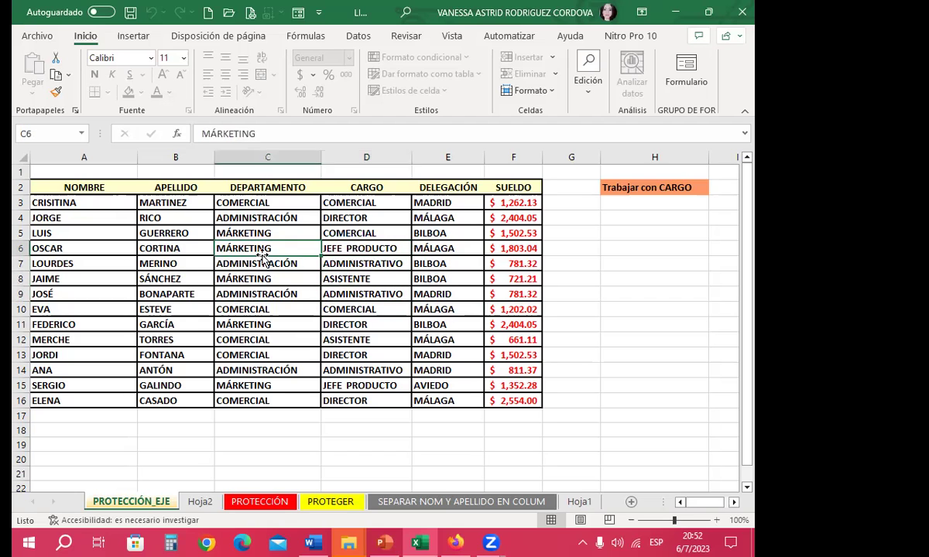
pyautogui.click(256, 323)
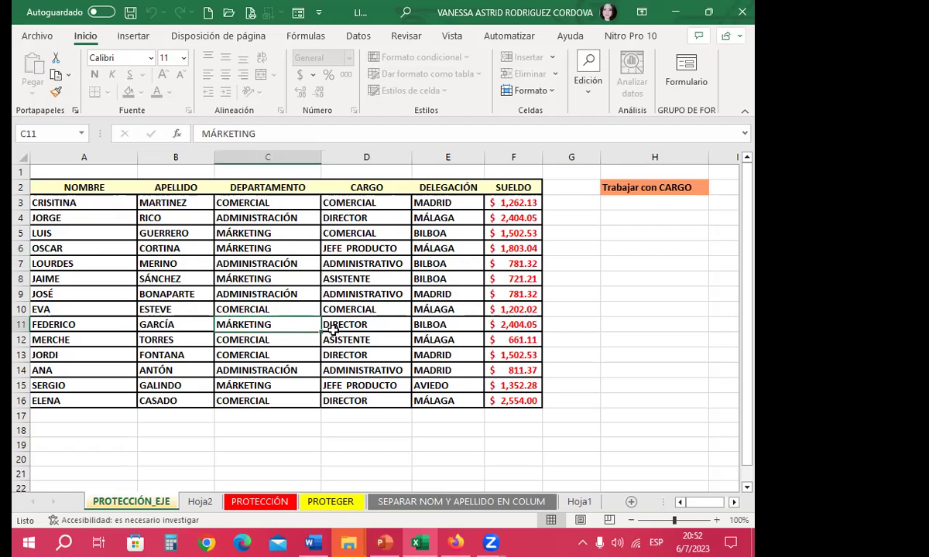
pyautogui.click(370, 295)
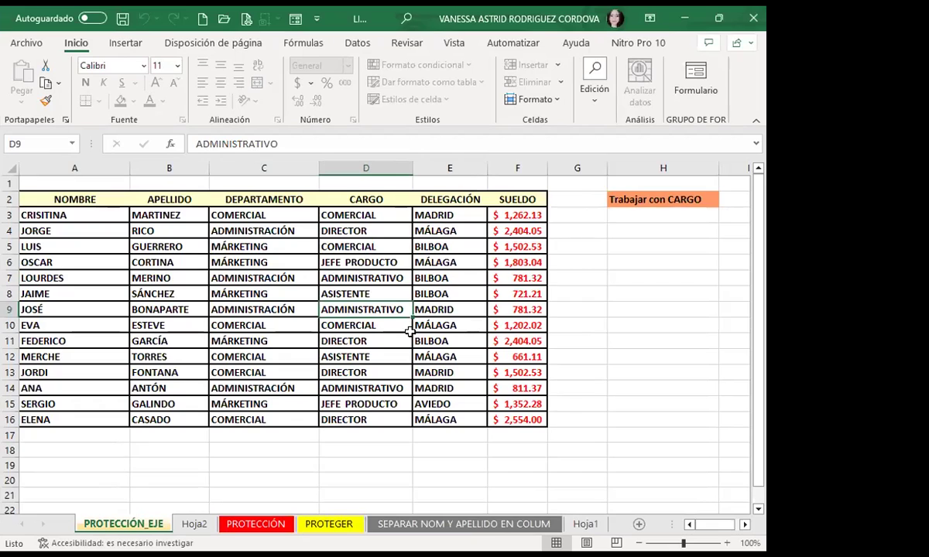
pyautogui.click(405, 322)
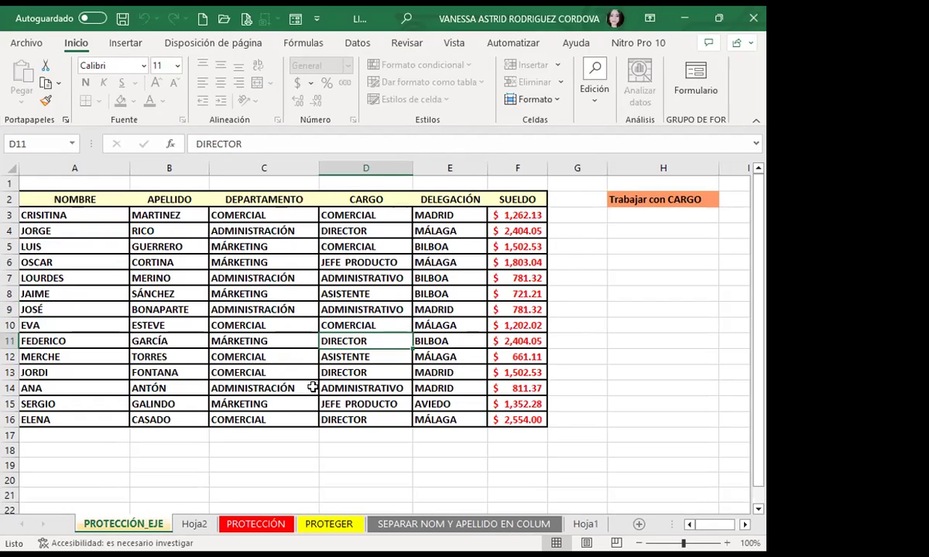
pyautogui.click(313, 387)
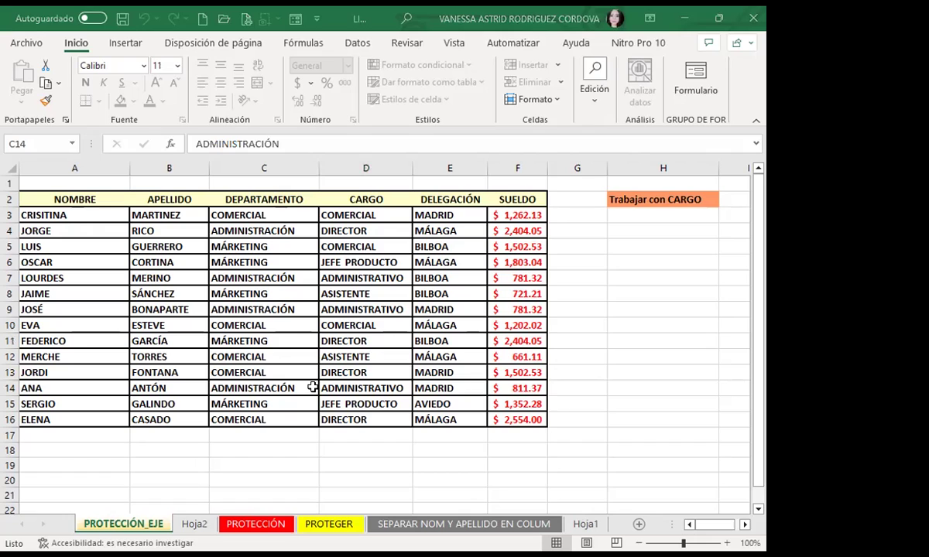
# Step: Return to Firefox and reload the Foro de discusión clase #13 page
pyautogui.hotkey('alt', 'Tab')
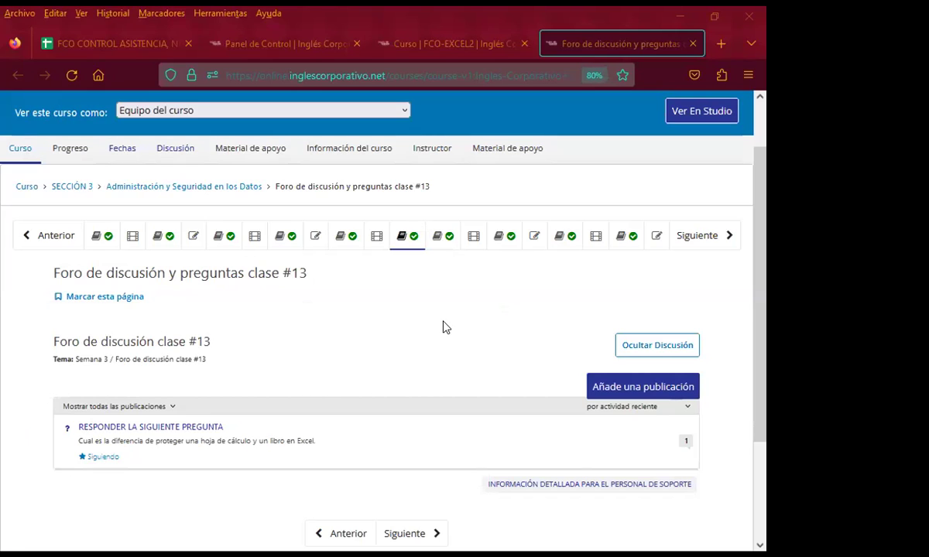
pyautogui.press('F5')
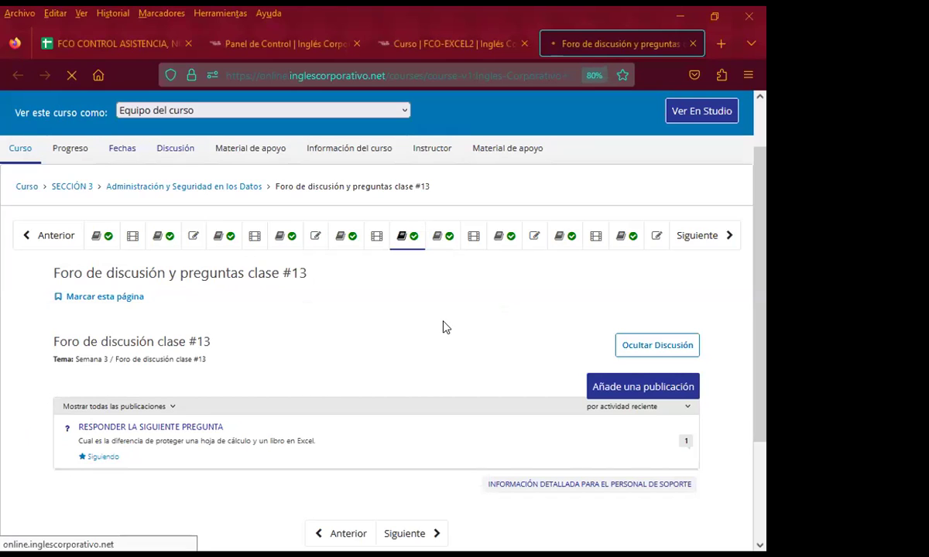
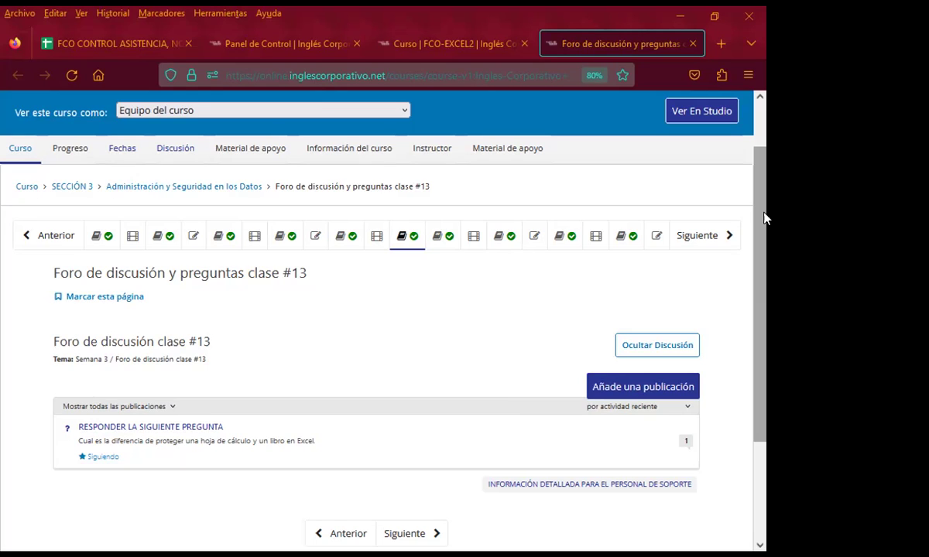
# Step: Reload the clase #13 forum and refresh its discussion list to check for new replies
pyautogui.press('F5')
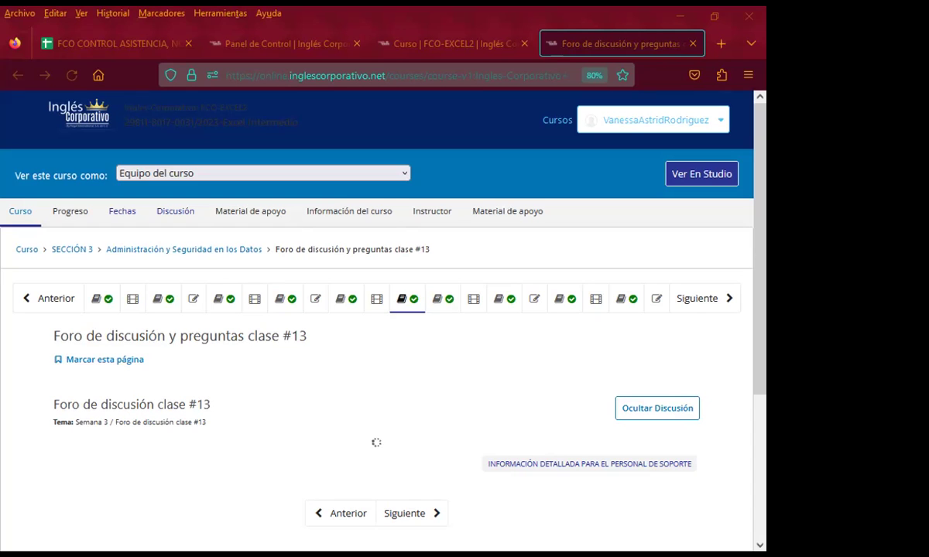
pyautogui.scroll(-5, 390, 394)
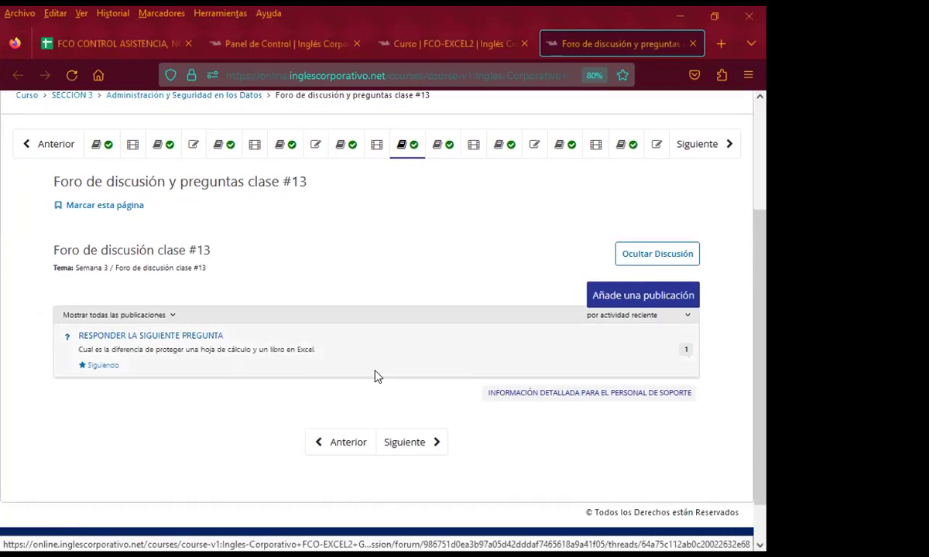
pyautogui.click(332, 422)
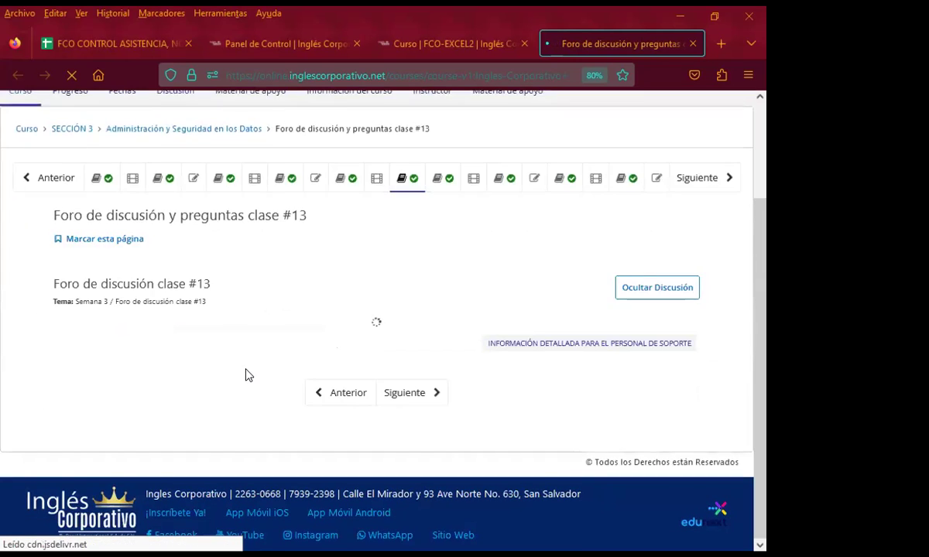
pyautogui.scroll(-1, 387, 340)
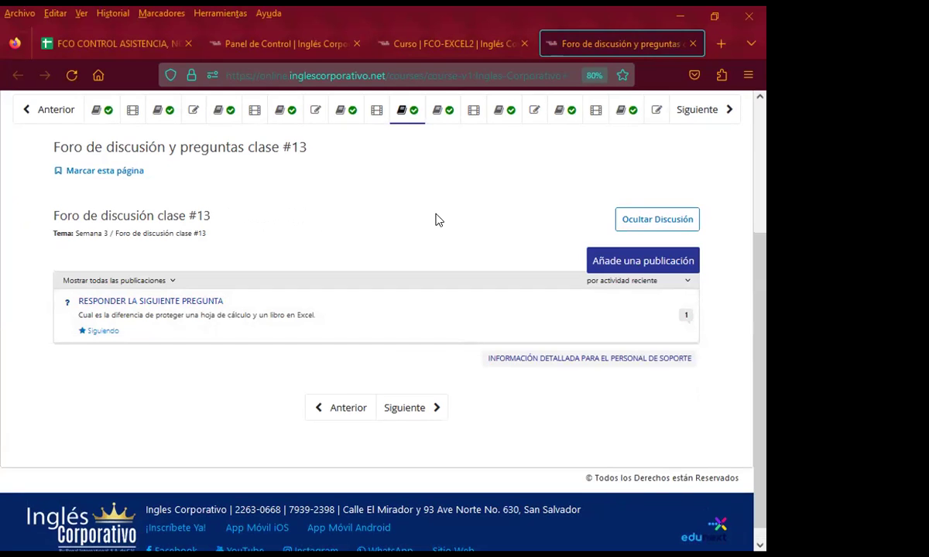
pyautogui.press('F5')
pyautogui.press('F5')
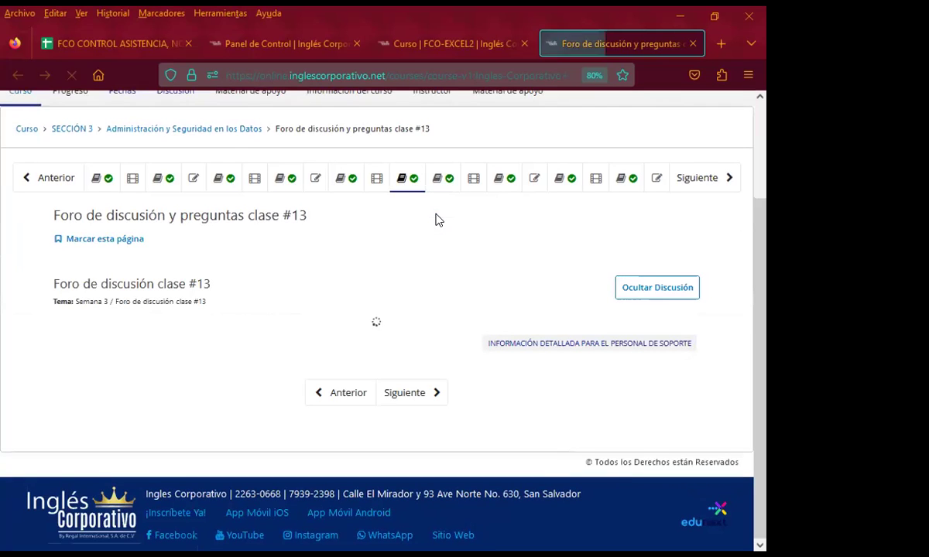
# Step: Compare the attendance spreadsheet with the clase #13 forum, then reload the forum
pyautogui.click(100, 40)
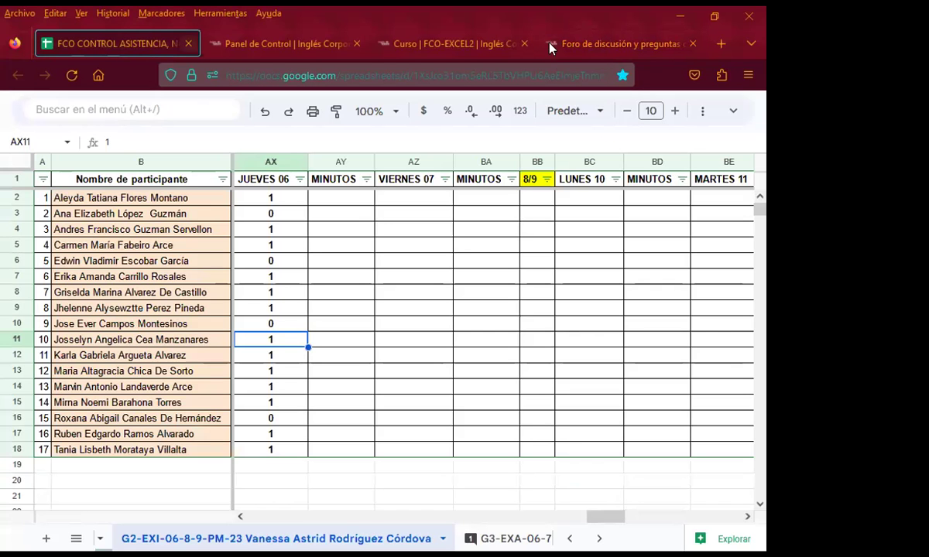
pyautogui.click(583, 41)
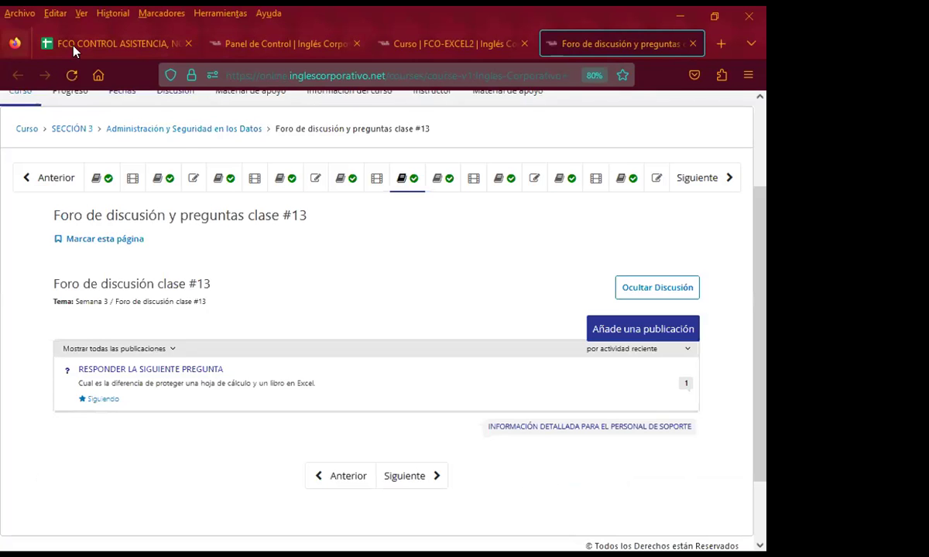
pyautogui.click(97, 47)
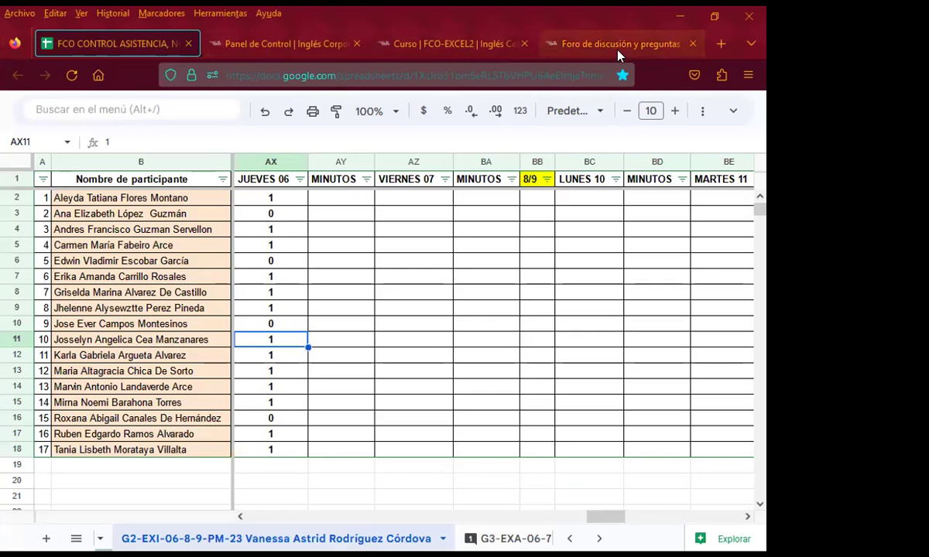
pyautogui.click(579, 45)
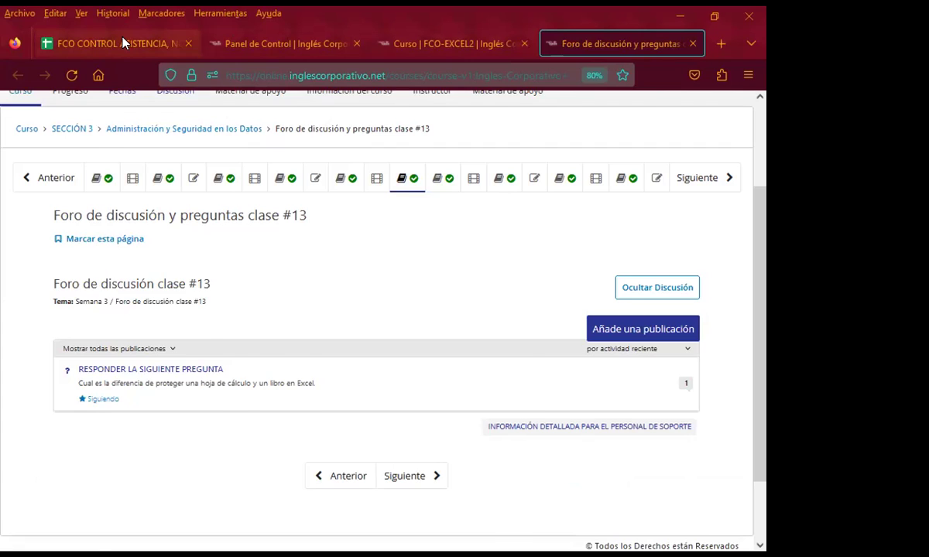
pyautogui.click(122, 42)
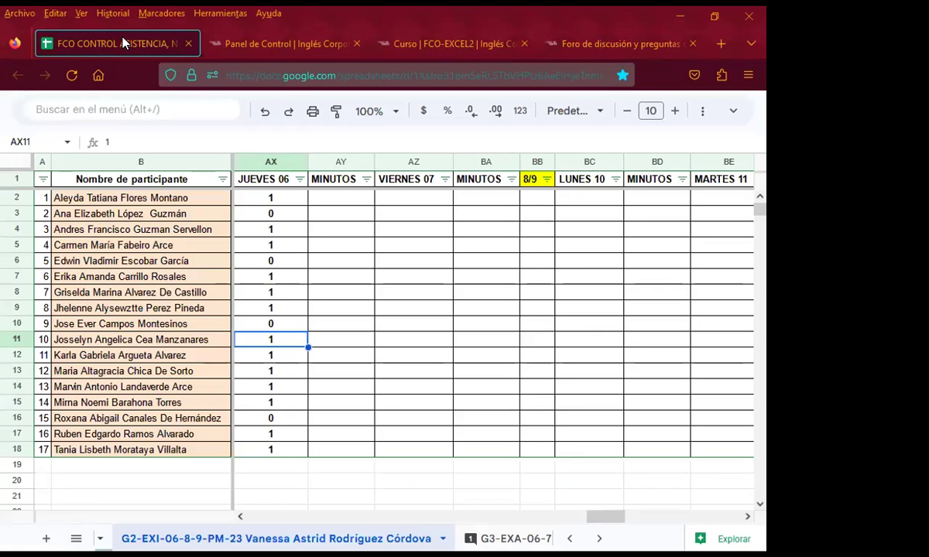
pyautogui.click(607, 47)
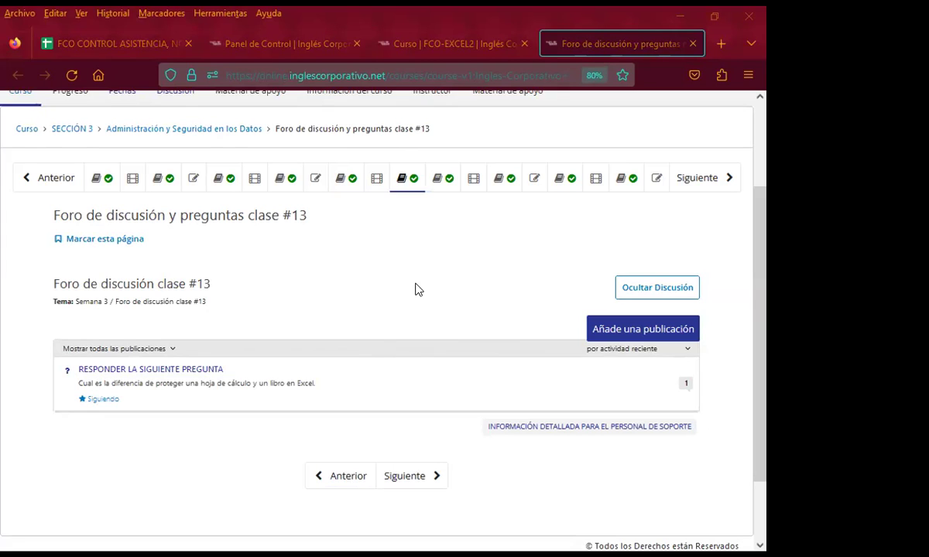
pyautogui.press('F5')
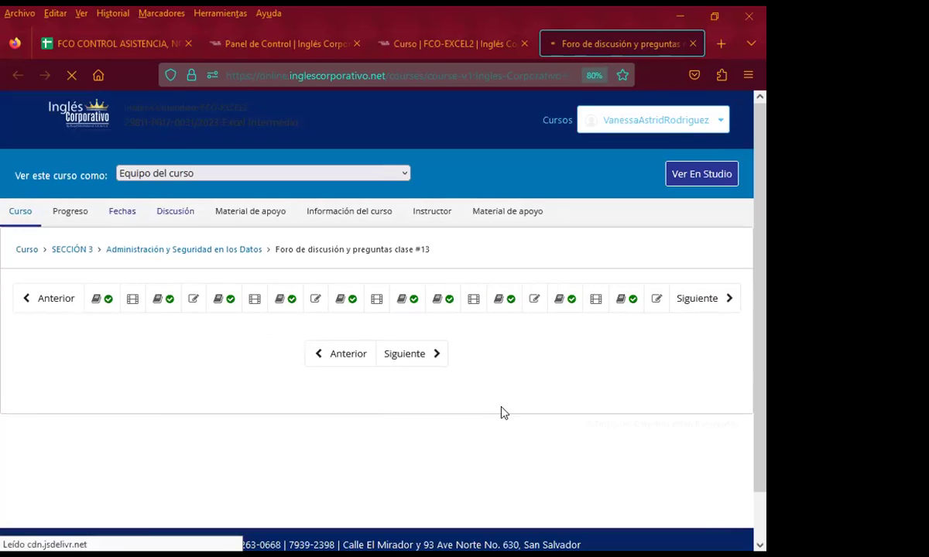
# Step: Look through the clase #12 discussion forum, then return to clase #13
pyautogui.scroll(-3, 532, 346)
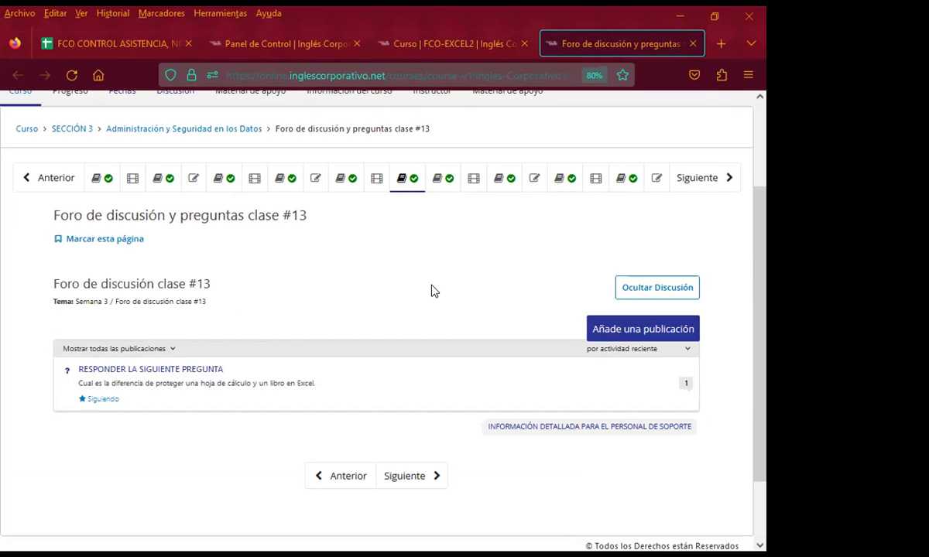
pyautogui.scroll(3, 431, 291)
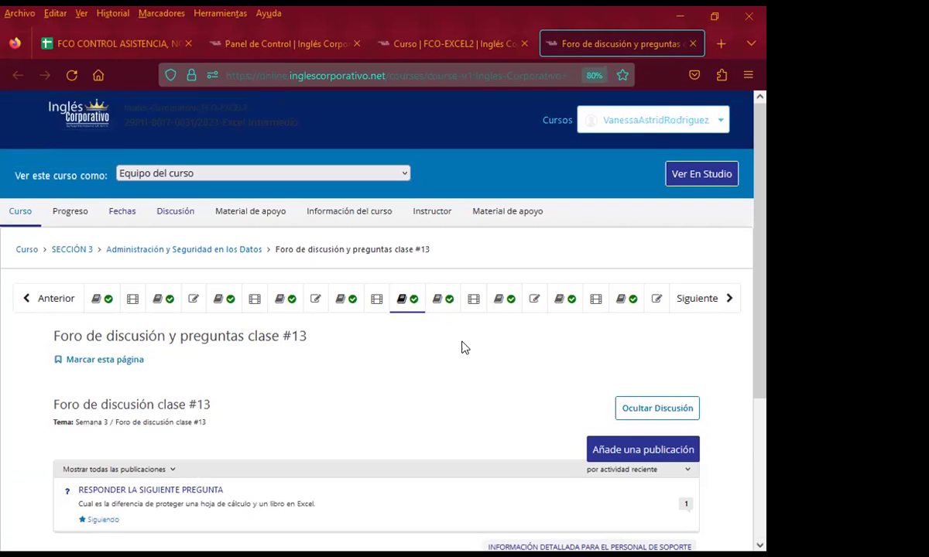
pyautogui.click(280, 300)
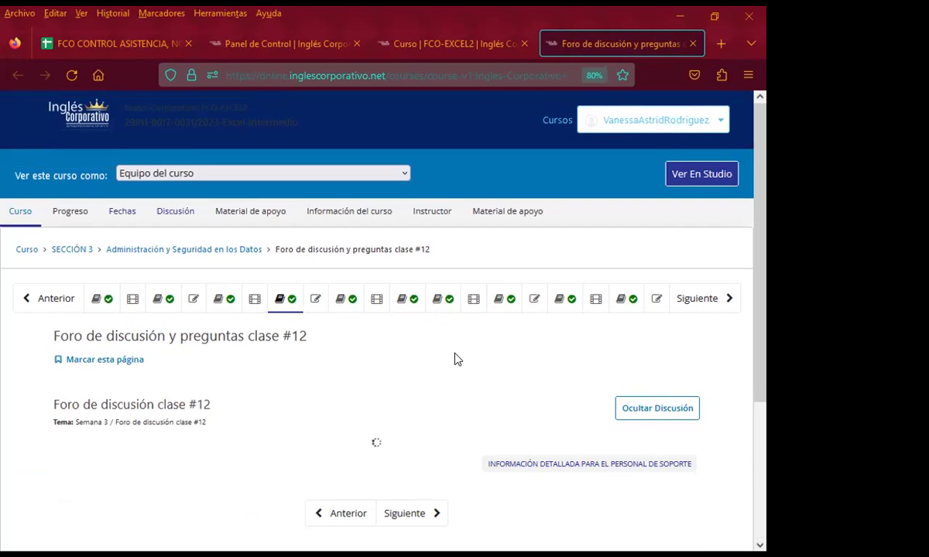
pyautogui.scroll(-5, 454, 360)
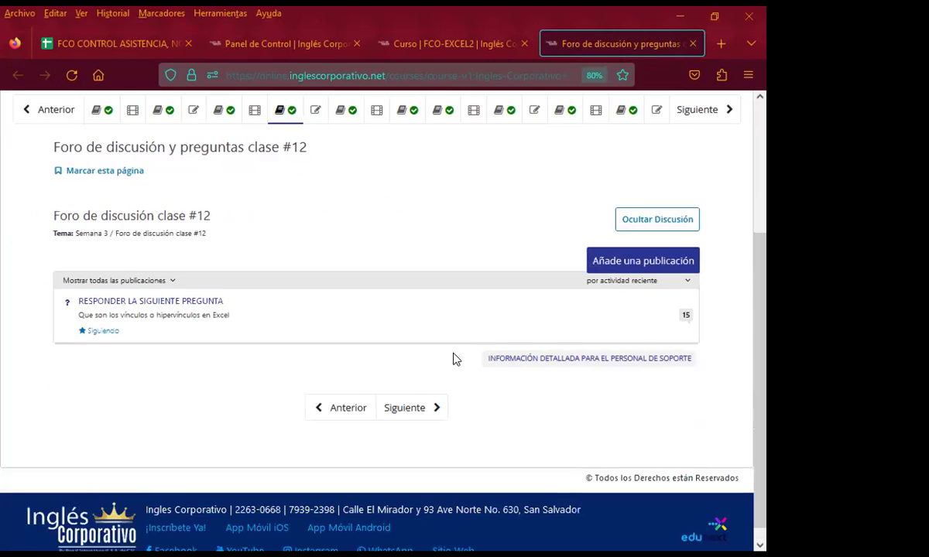
pyautogui.scroll(5, 449, 360)
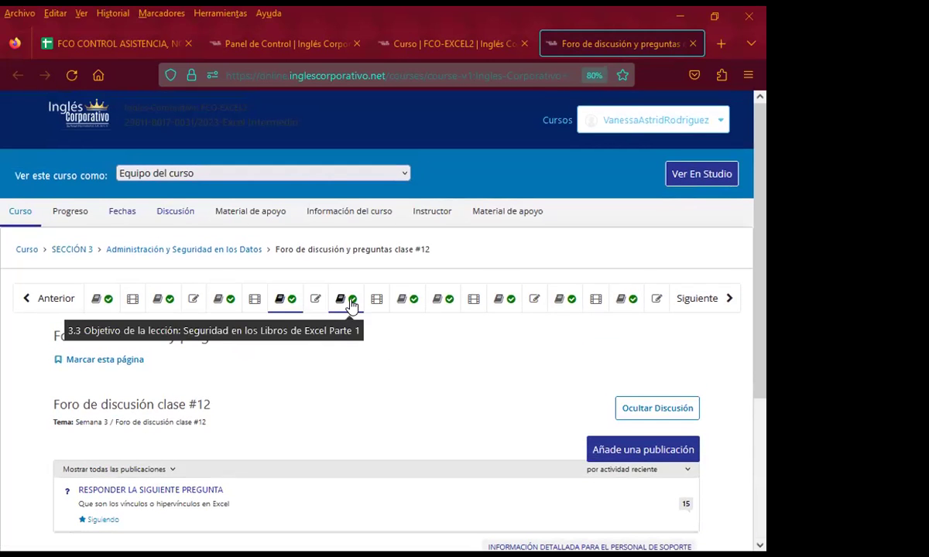
pyautogui.click(404, 302)
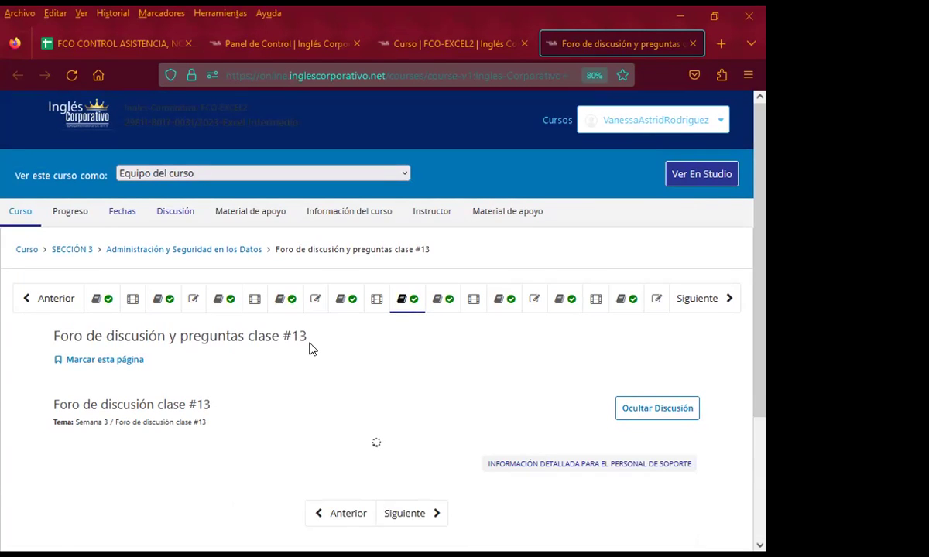
# Step: Check the 3.3 Excel workbook security lesson, then reopen and reload the class #13 discussion page
pyautogui.scroll(-2, 308, 349)
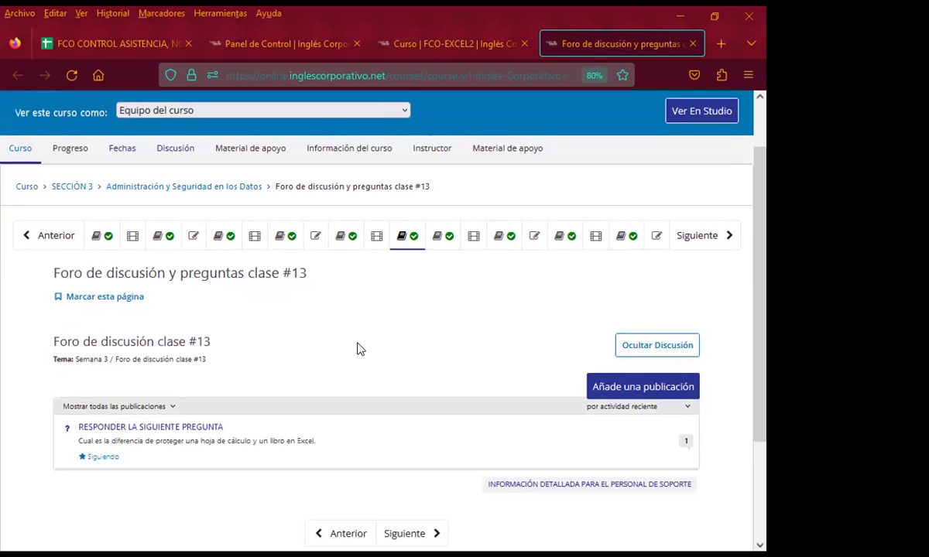
pyautogui.scroll(2, 373, 358)
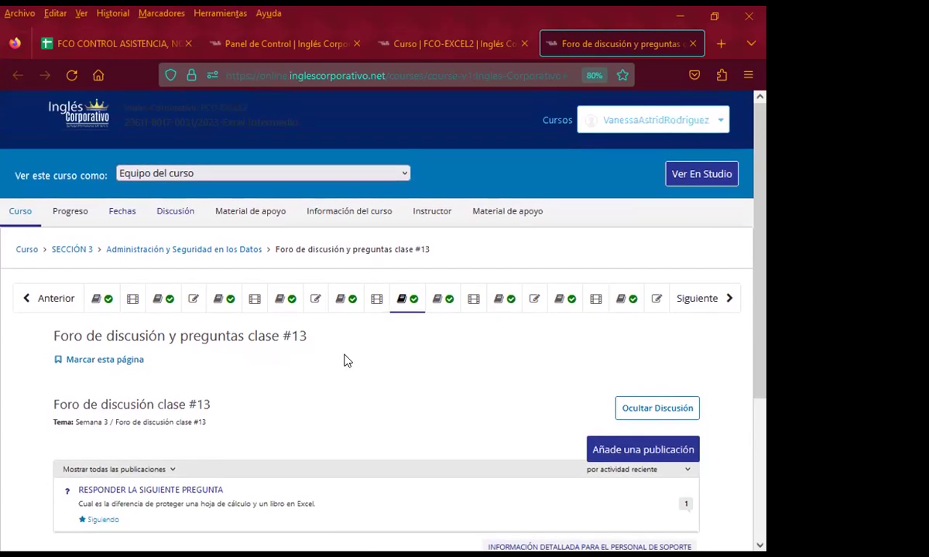
pyautogui.click(352, 300)
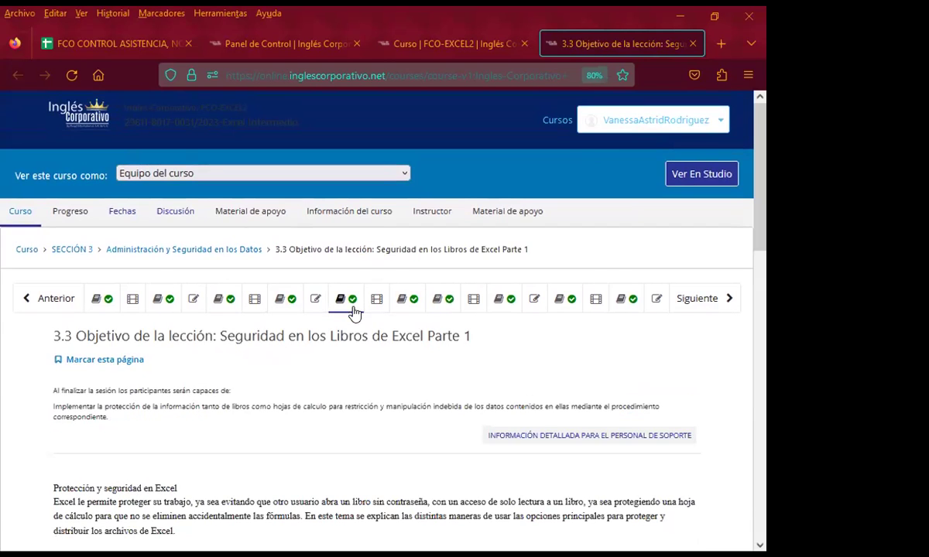
pyautogui.scroll(-2, 356, 333)
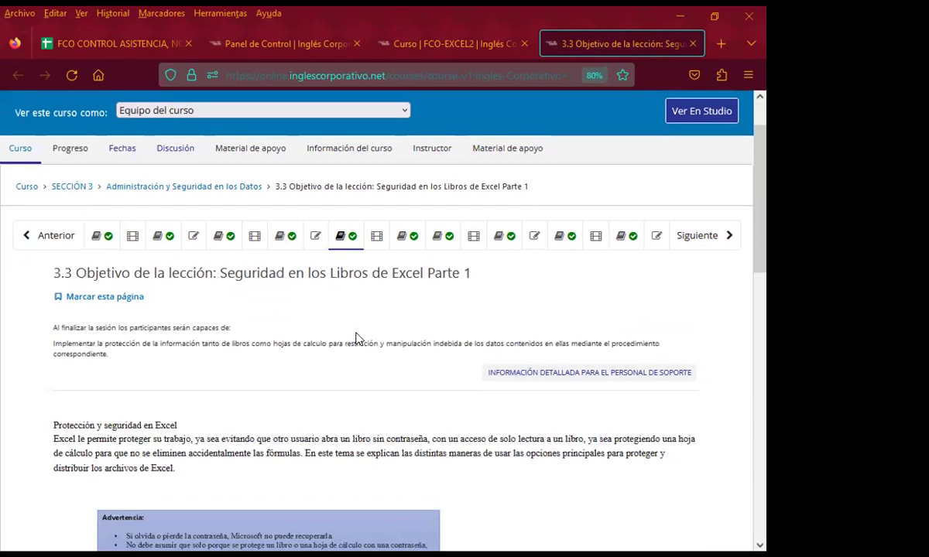
pyautogui.scroll(2, 356, 337)
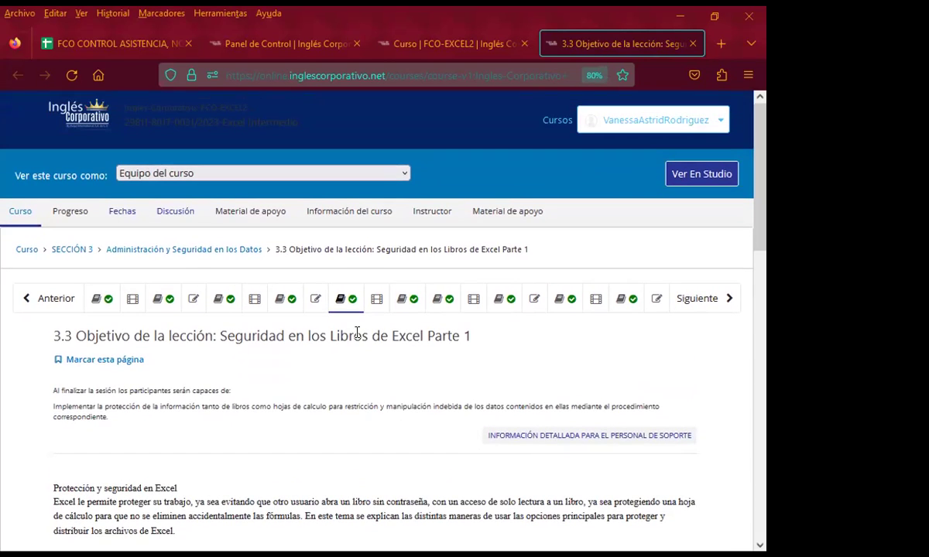
pyautogui.click(408, 300)
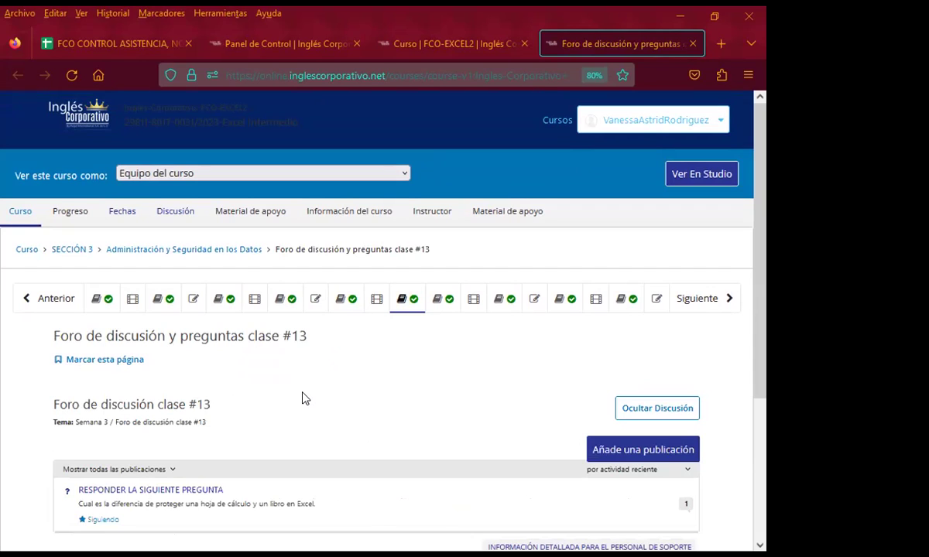
pyautogui.press('F5')
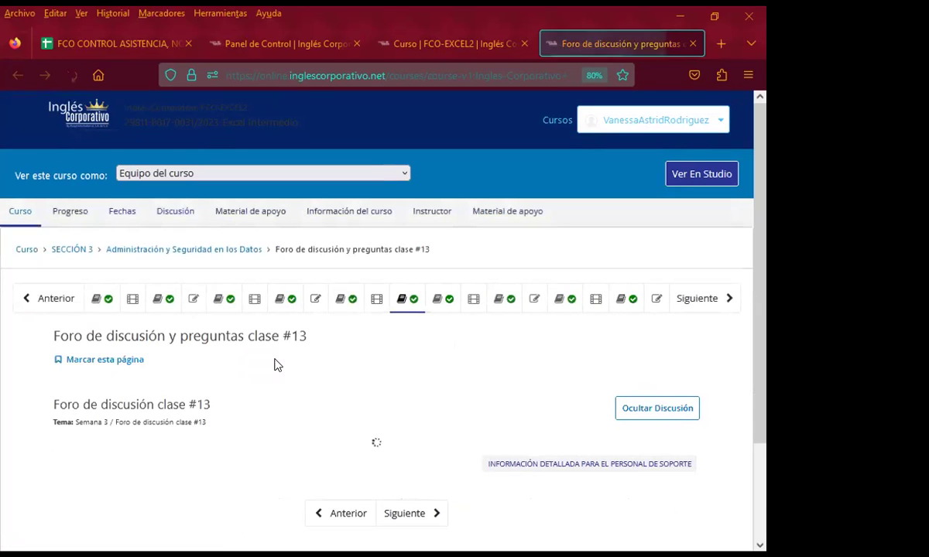
pyautogui.click(315, 301)
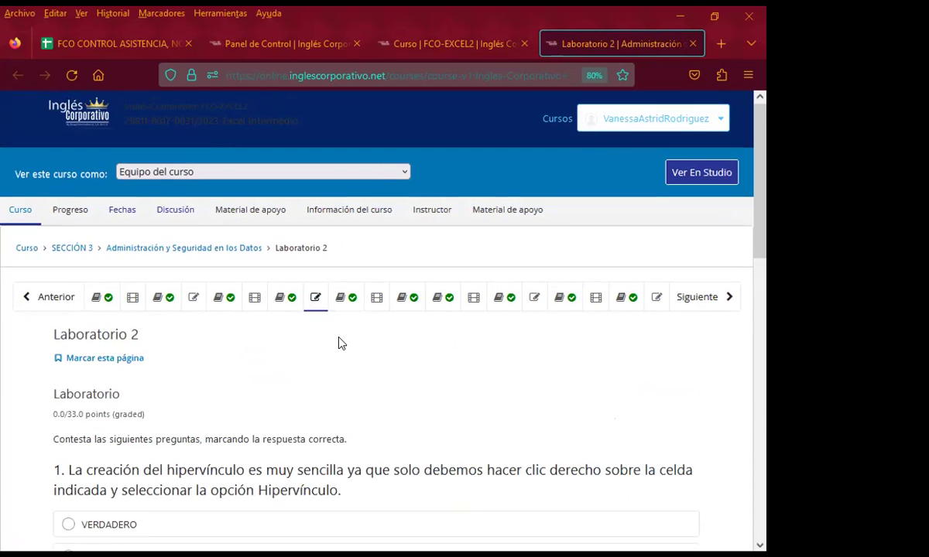
pyautogui.scroll(-2, 364, 342)
pyautogui.scroll(1, 391, 338)
pyautogui.scroll(1, 387, 335)
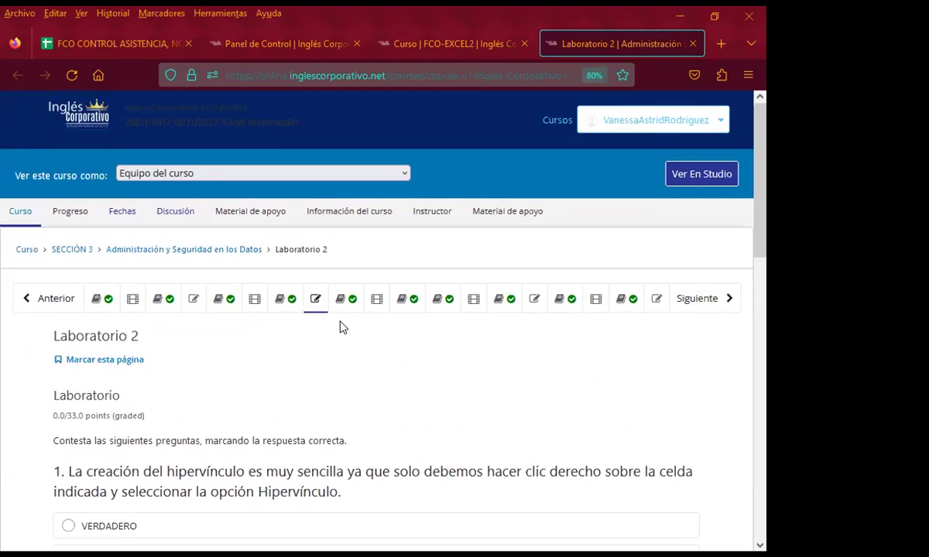
pyautogui.click(376, 305)
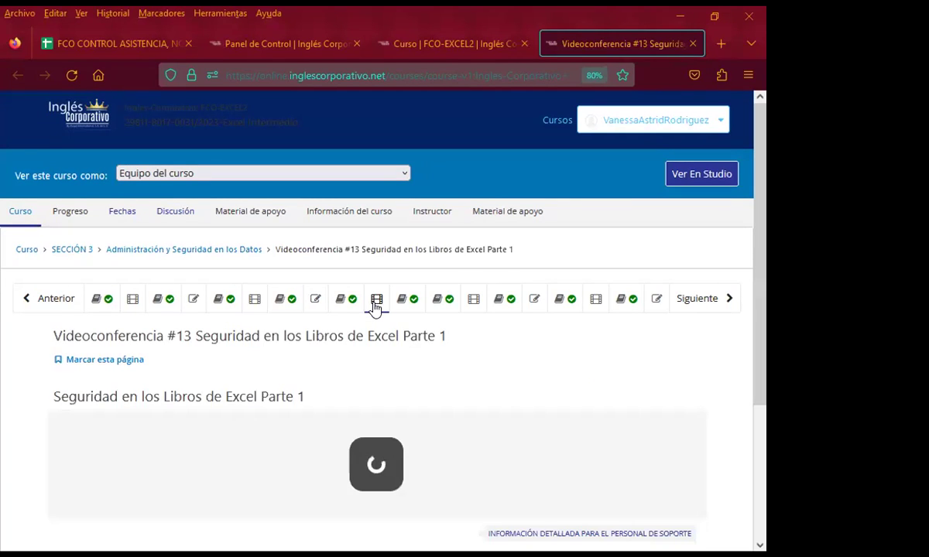
pyautogui.click(408, 304)
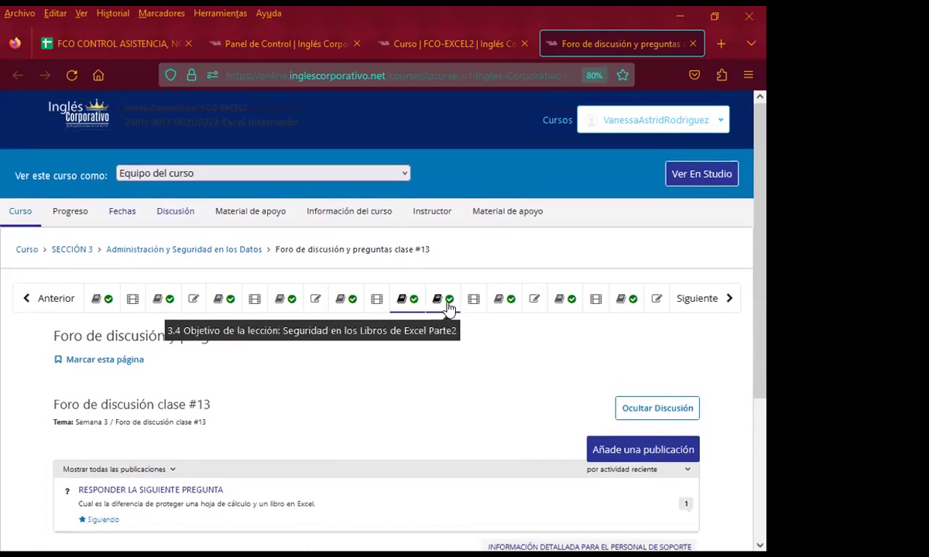
pyautogui.click(445, 305)
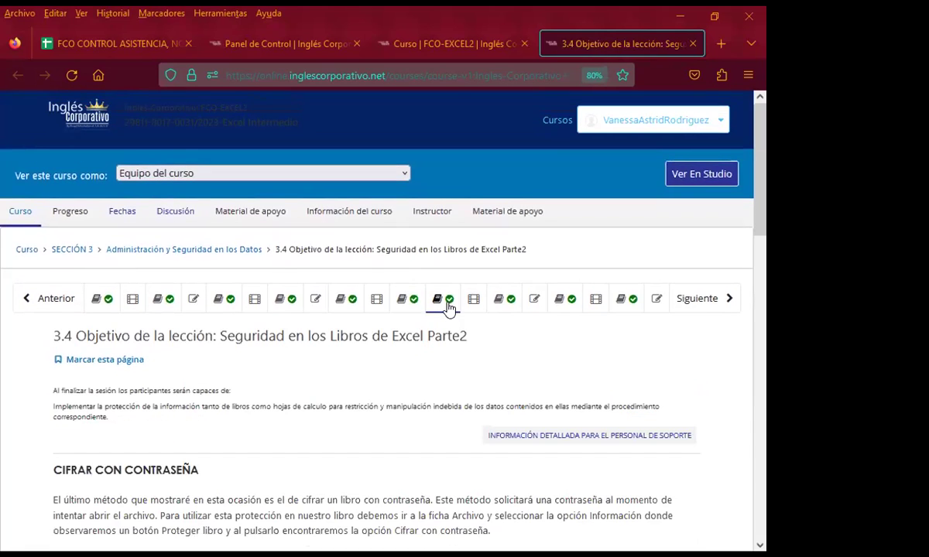
pyautogui.click(340, 300)
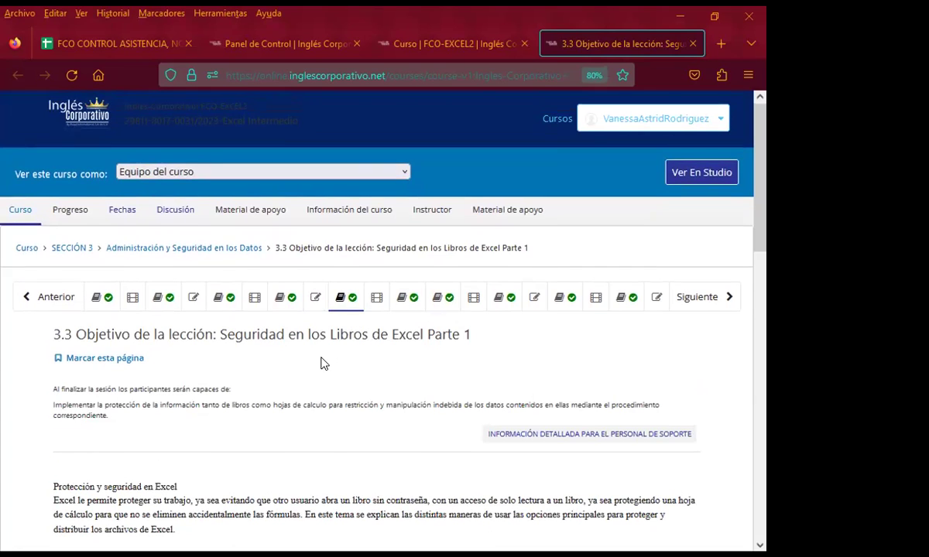
pyautogui.scroll(-1, 324, 364)
pyautogui.scroll(1, 323, 363)
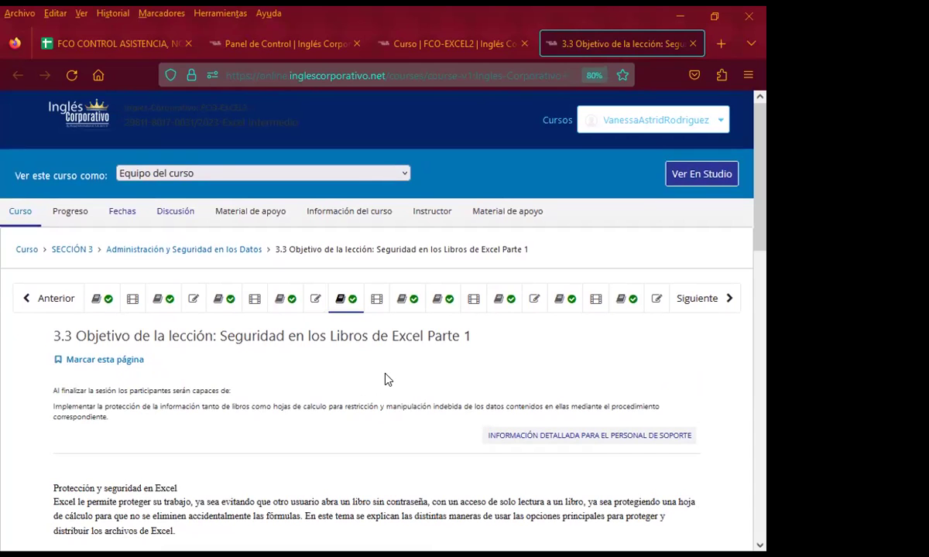
pyautogui.click(410, 303)
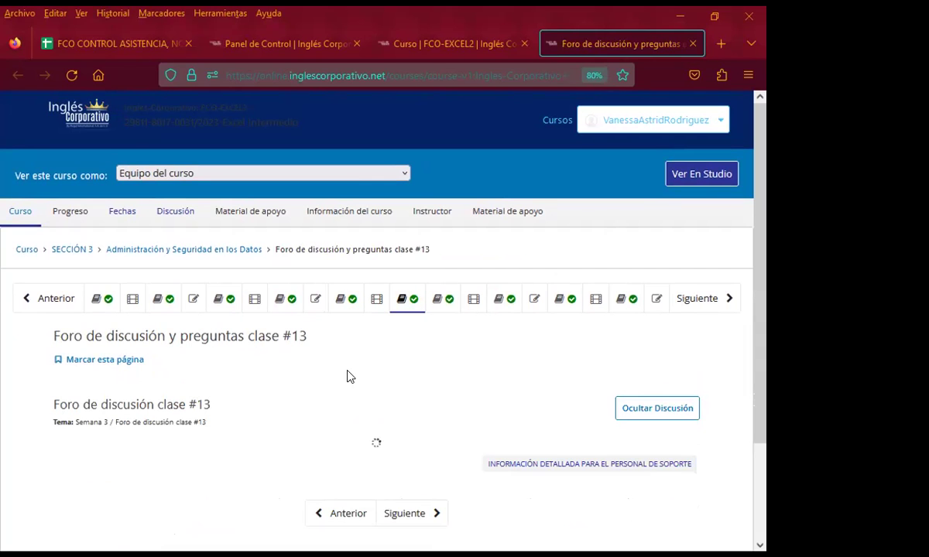
pyautogui.scroll(-1, 349, 375)
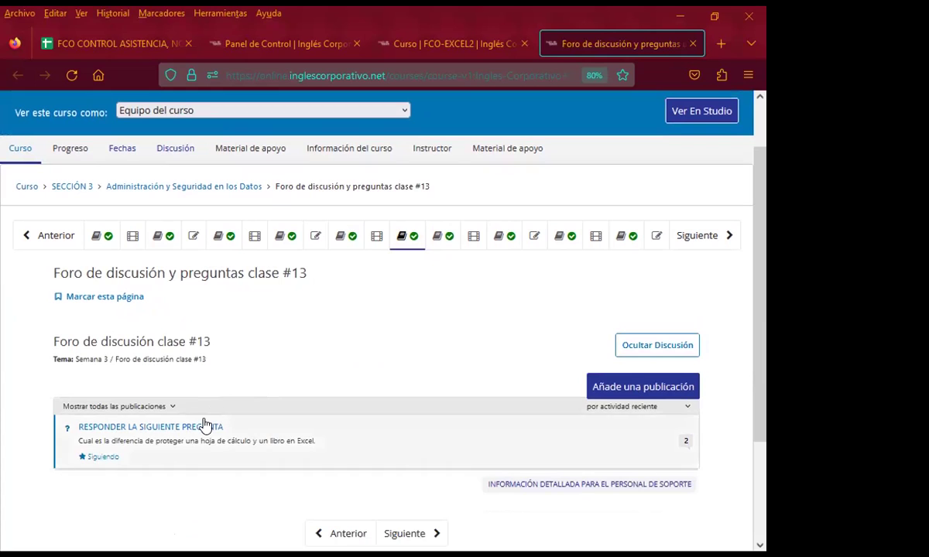
# Step: Post the comment 'Saludos. Excelente respuesta.' under the student's reply in RESPONDER LA SIGUIENTE PREGUNTA
pyautogui.click(230, 418)
pyautogui.scroll(-3, 344, 374)
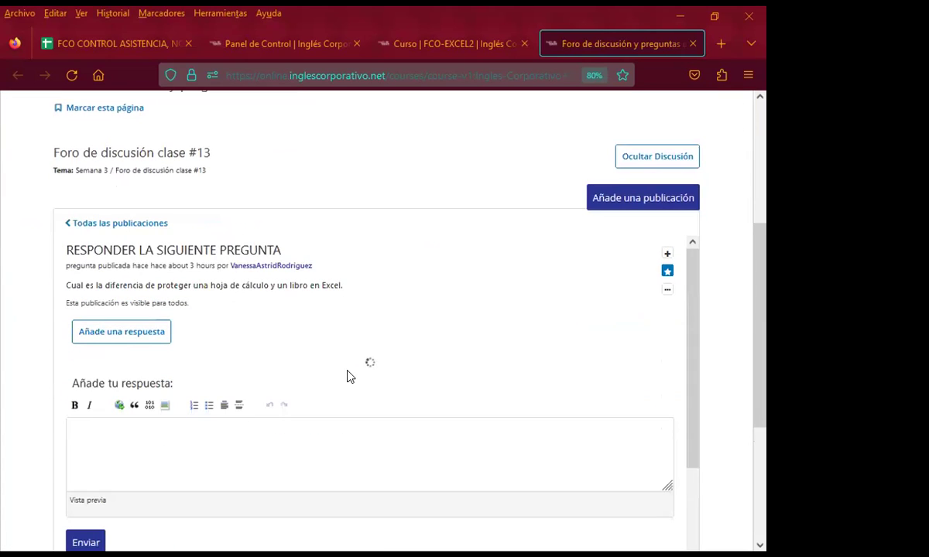
pyautogui.scroll(-1, 366, 376)
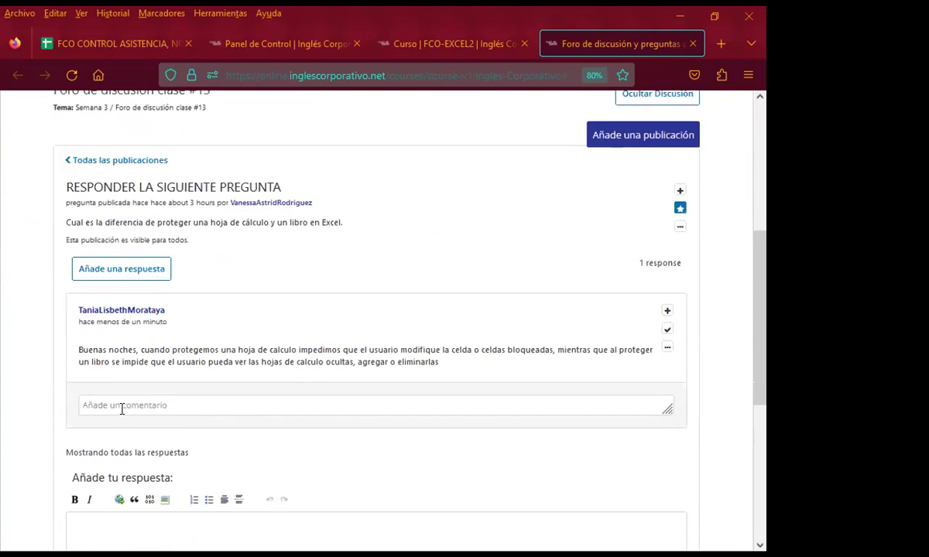
pyautogui.click(122, 407)
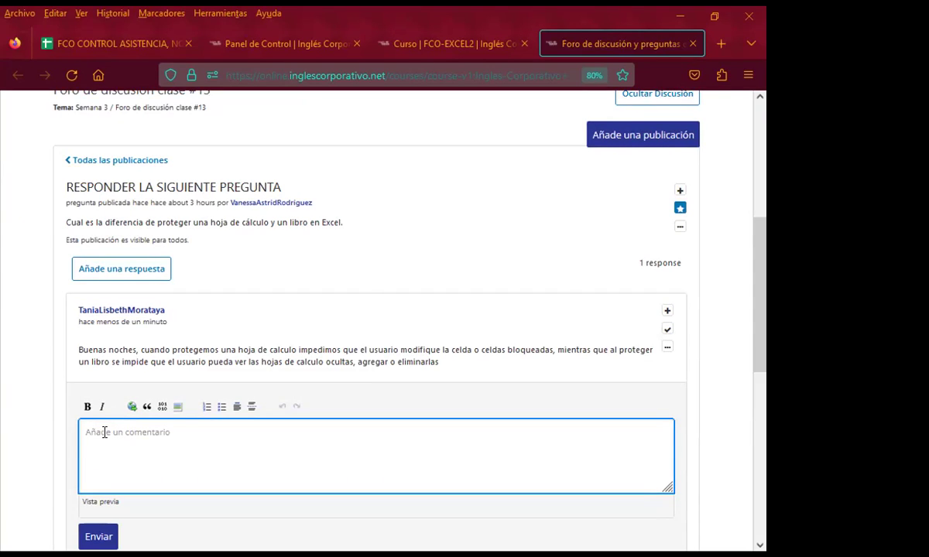
pyautogui.hotkey('ctrl', 'v')
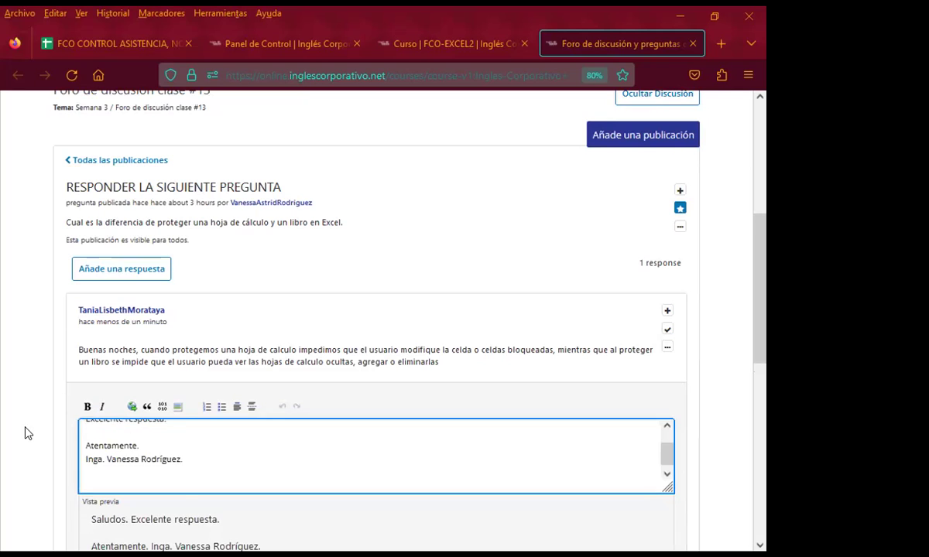
pyautogui.scroll(-3, 29, 439)
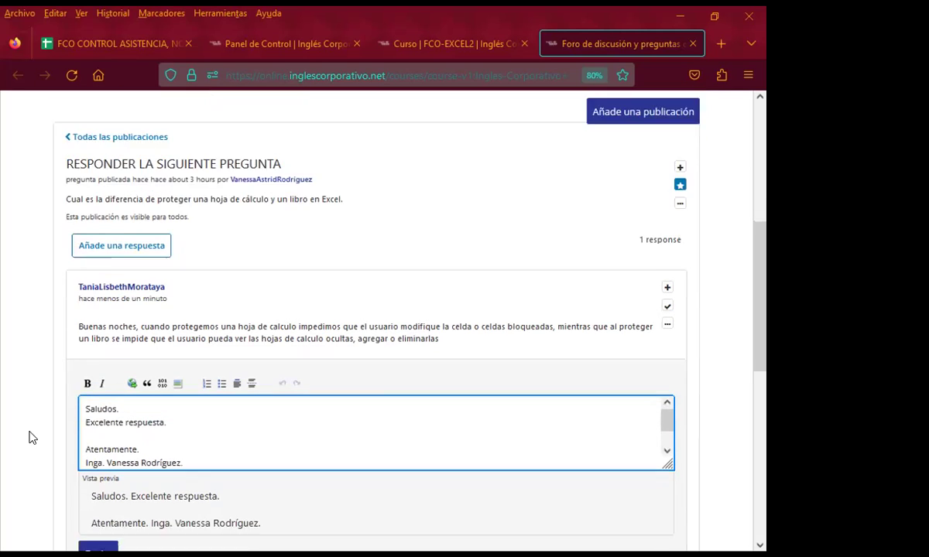
pyautogui.click(93, 450)
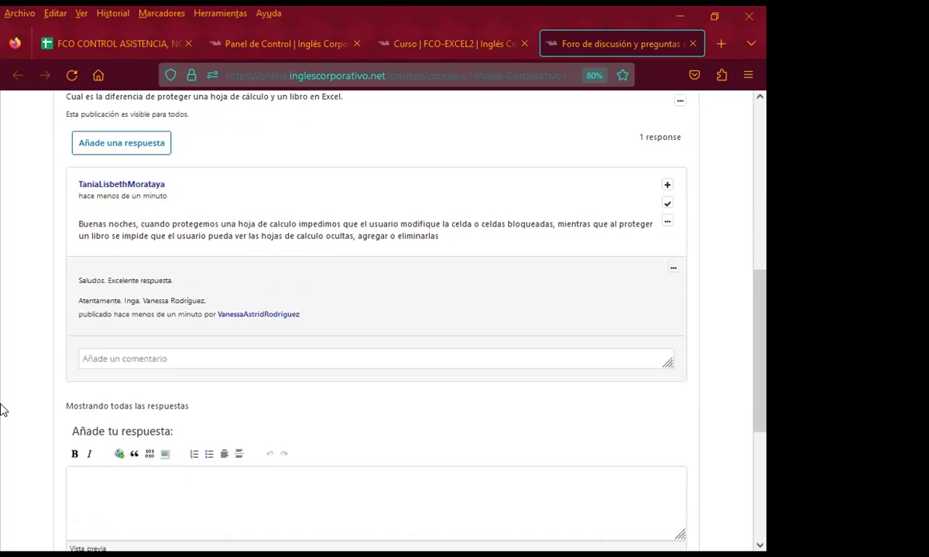
pyautogui.scroll(10, 3, 391)
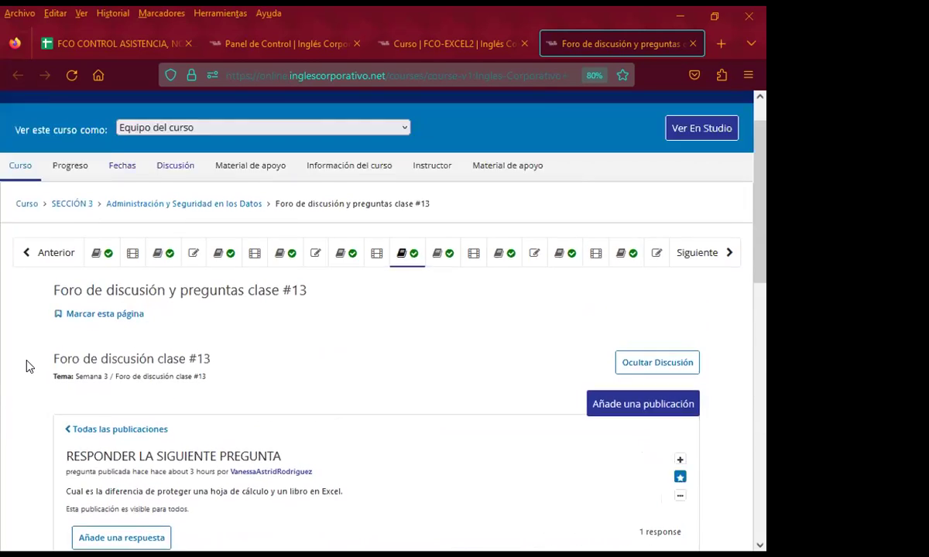
pyautogui.scroll(1, 27, 365)
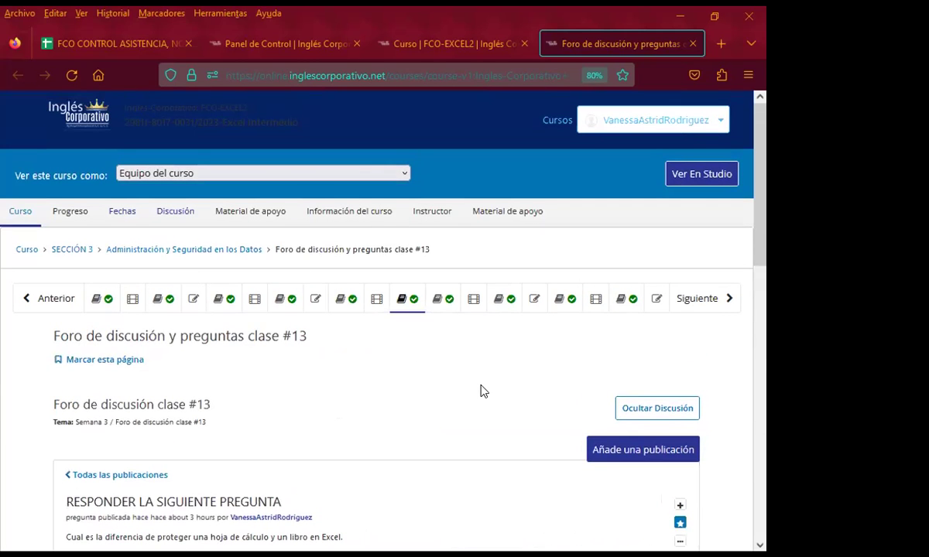